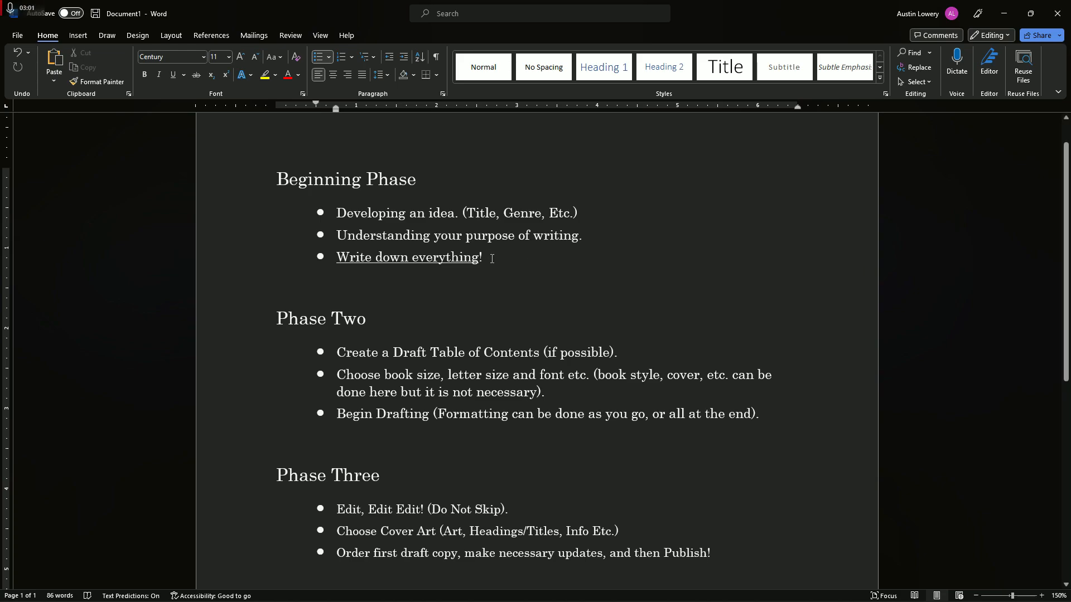
click(481, 257)
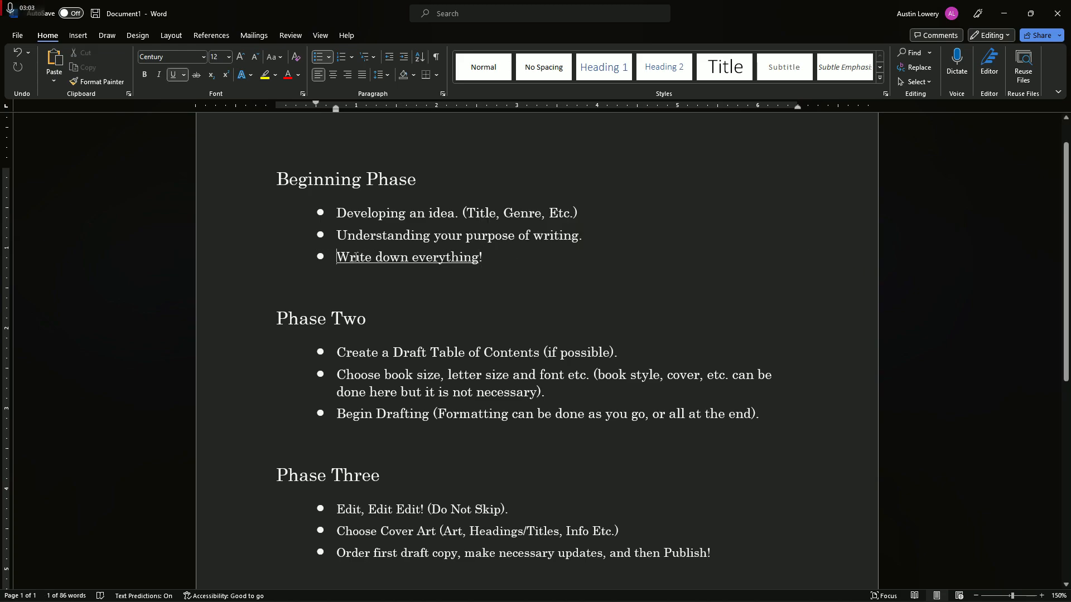
triple_click(285, 253)
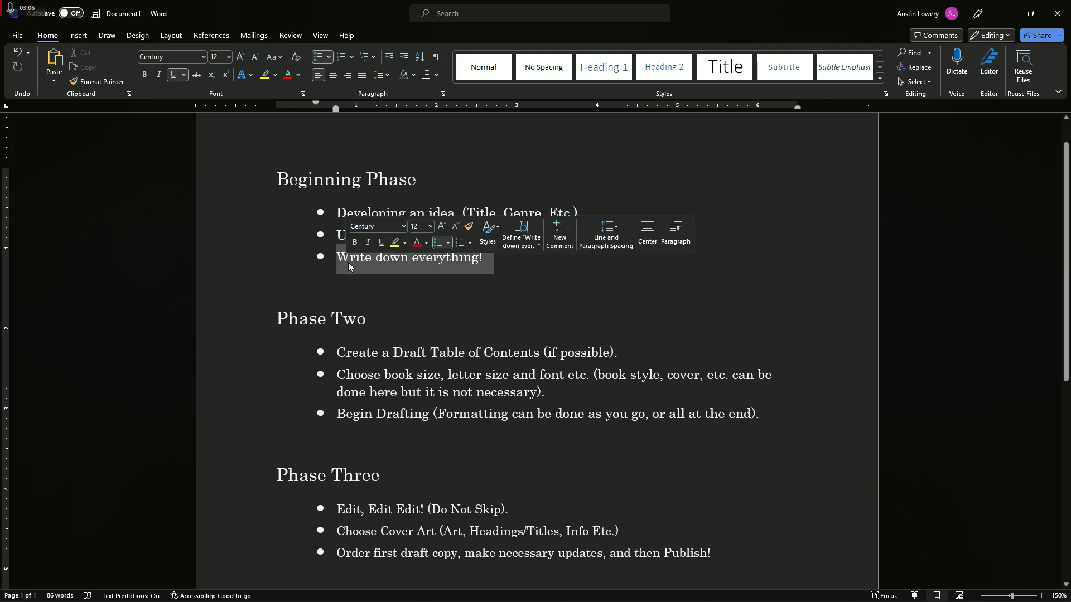
click(500, 290)
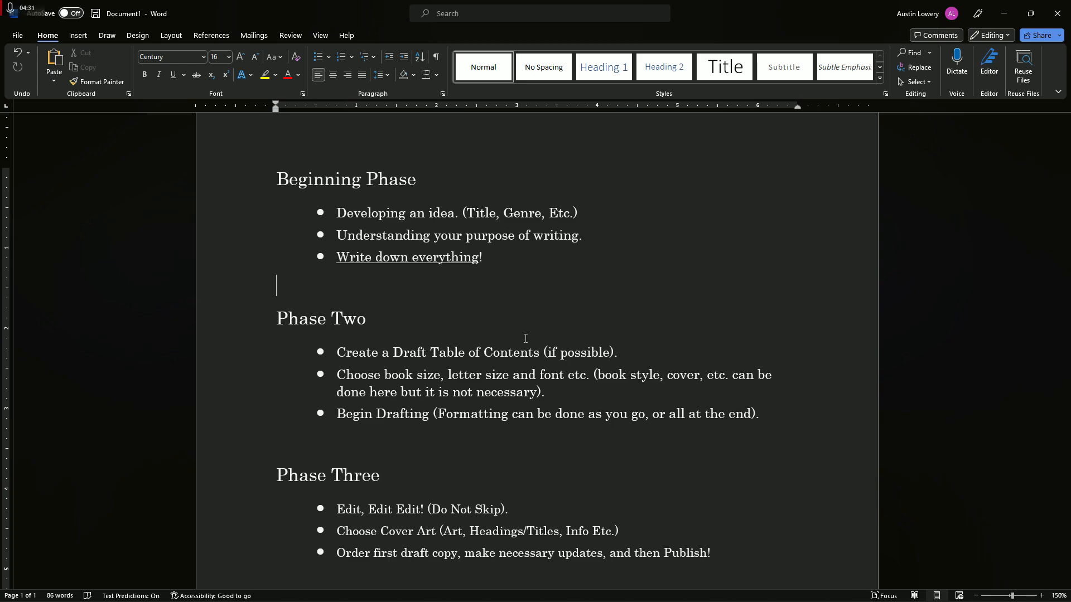
Switch to Chrome and open the Guides & Templates page on the Lulu website
mouse_move(700, 600)
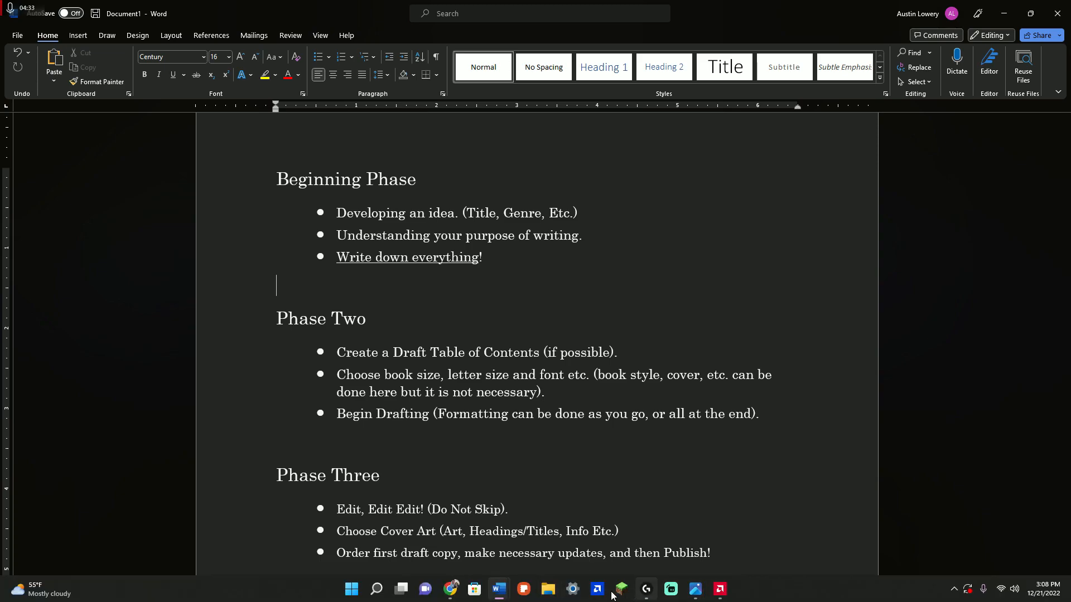
click(601, 548)
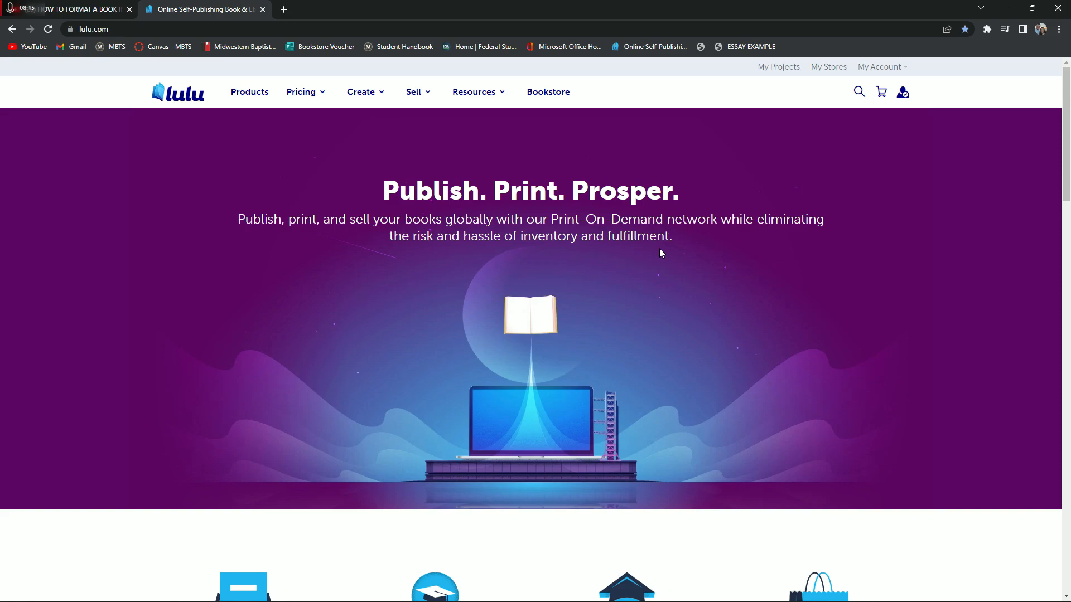
scroll(660, 253, down, 3)
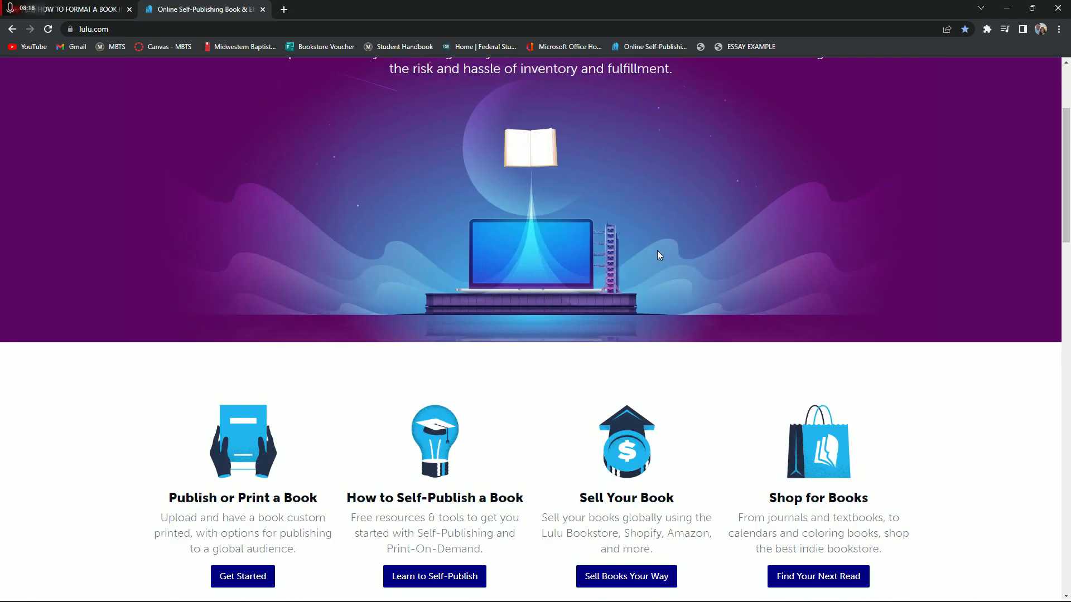
scroll(658, 255, down, 1)
scroll(644, 262, down, 2)
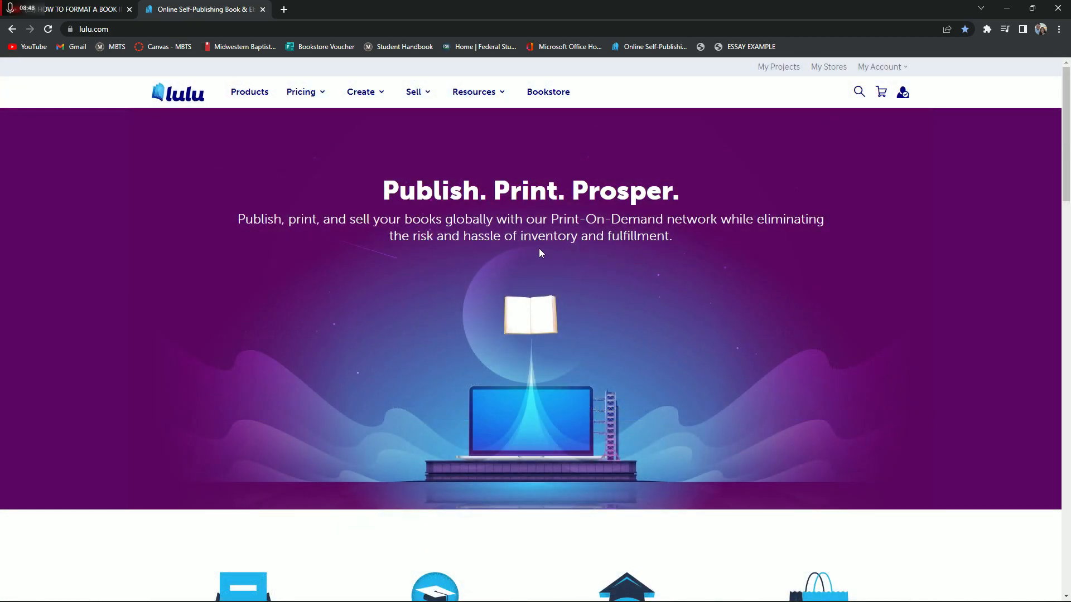
mouse_move(491, 99)
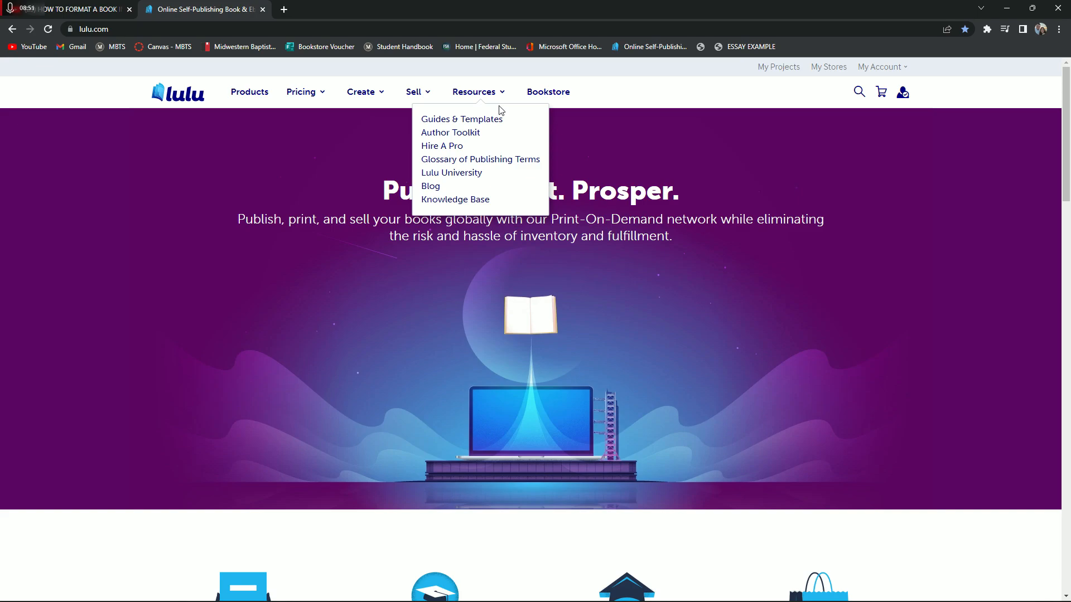
click(493, 123)
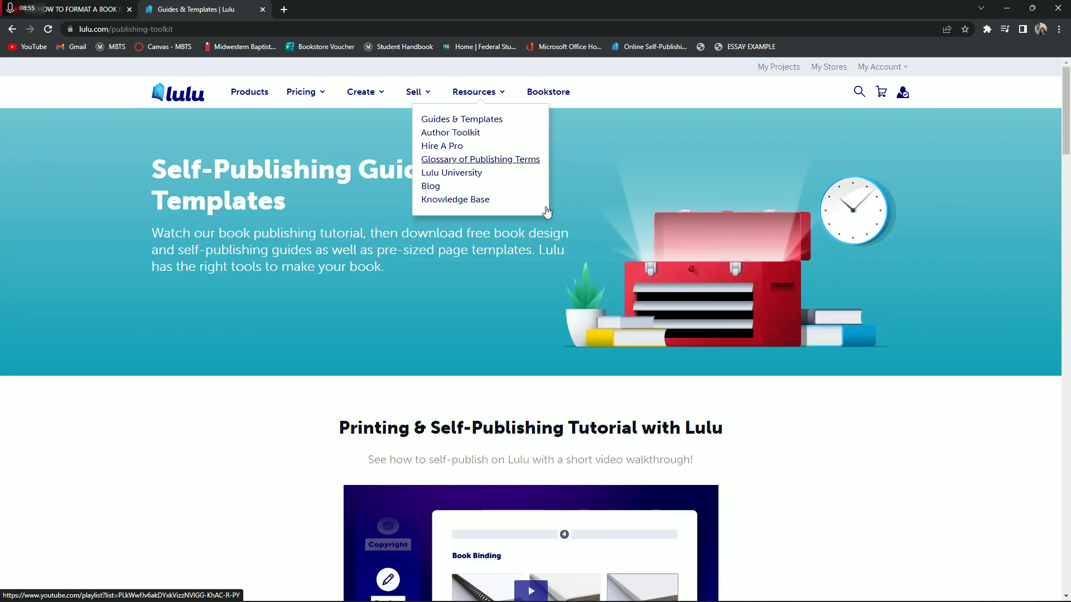
Download the book creation guide and templates bundle for the Pocket Book page size, 4.25 x 6.875 in
scroll(300, 358, down, 5)
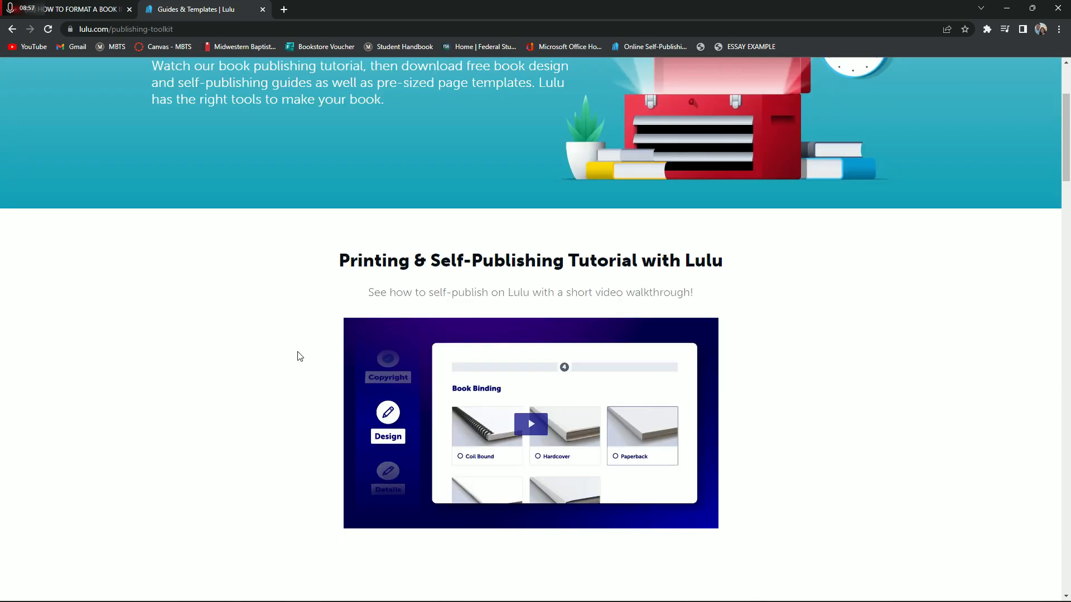
scroll(235, 335, down, 8)
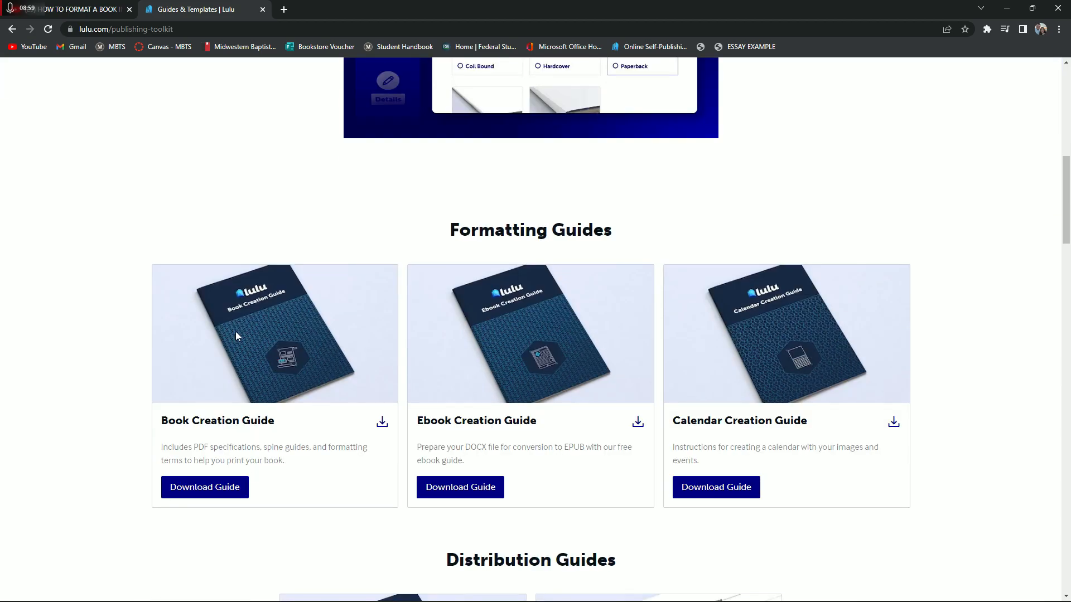
scroll(236, 334, up, 6)
scroll(235, 334, up, 7)
scroll(249, 321, down, 5)
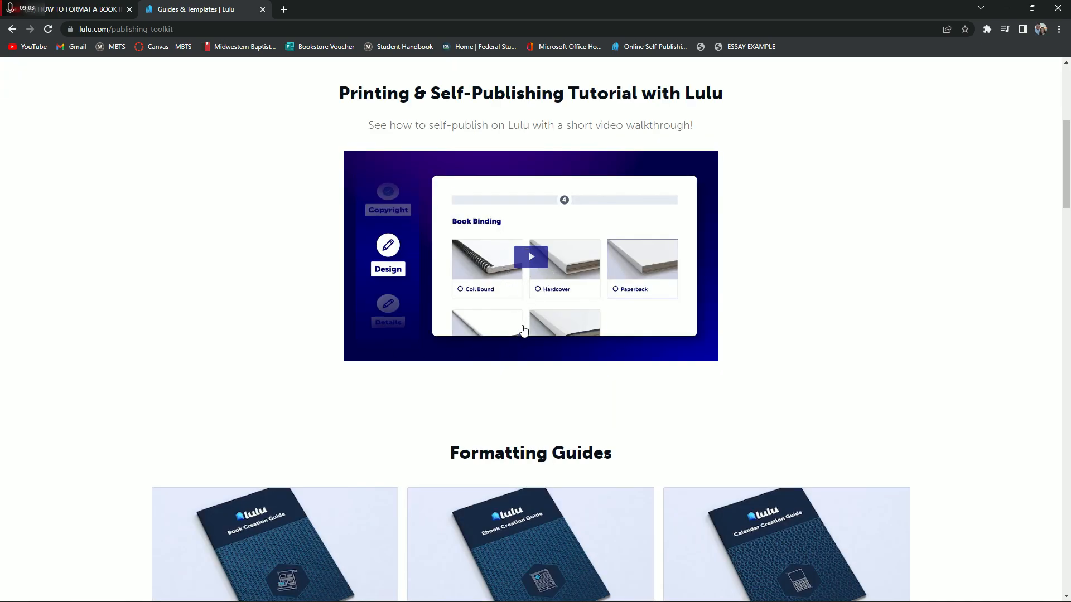
scroll(484, 331, up, 1)
scroll(502, 310, down, 16)
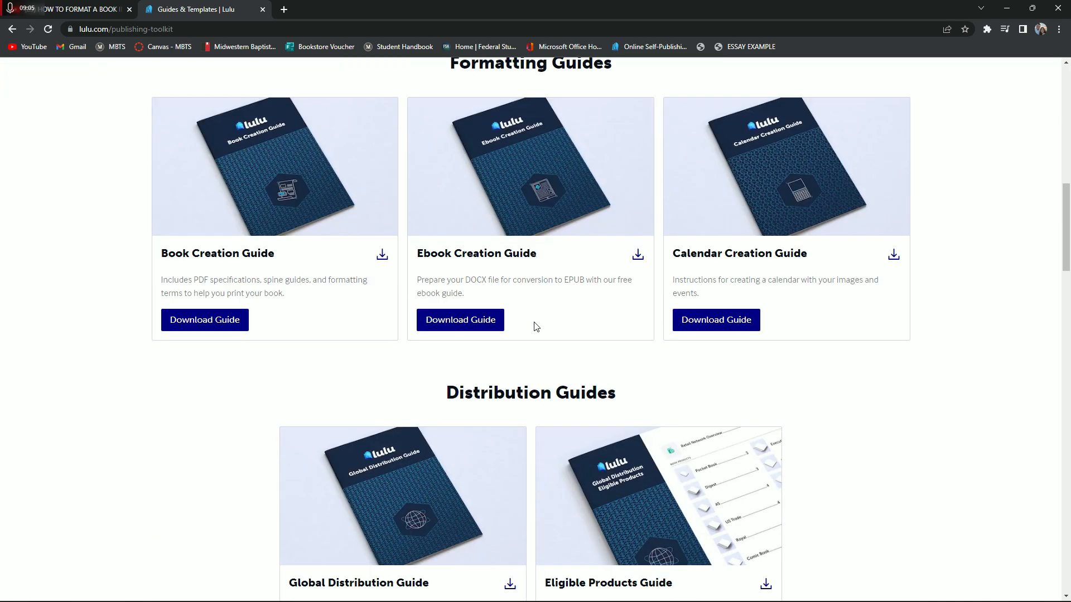
scroll(531, 322, down, 3)
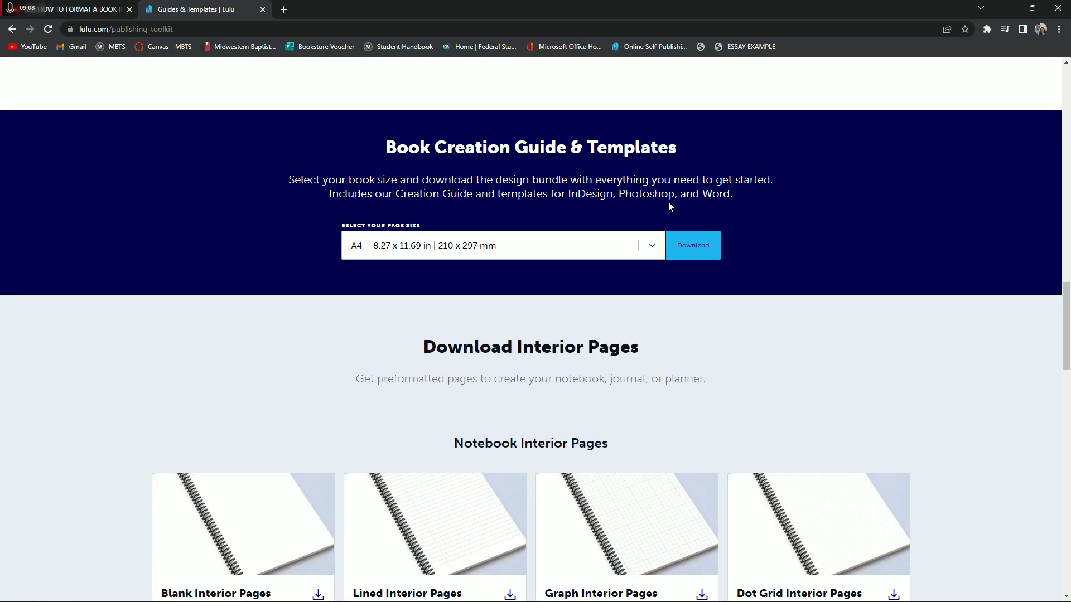
click(654, 250)
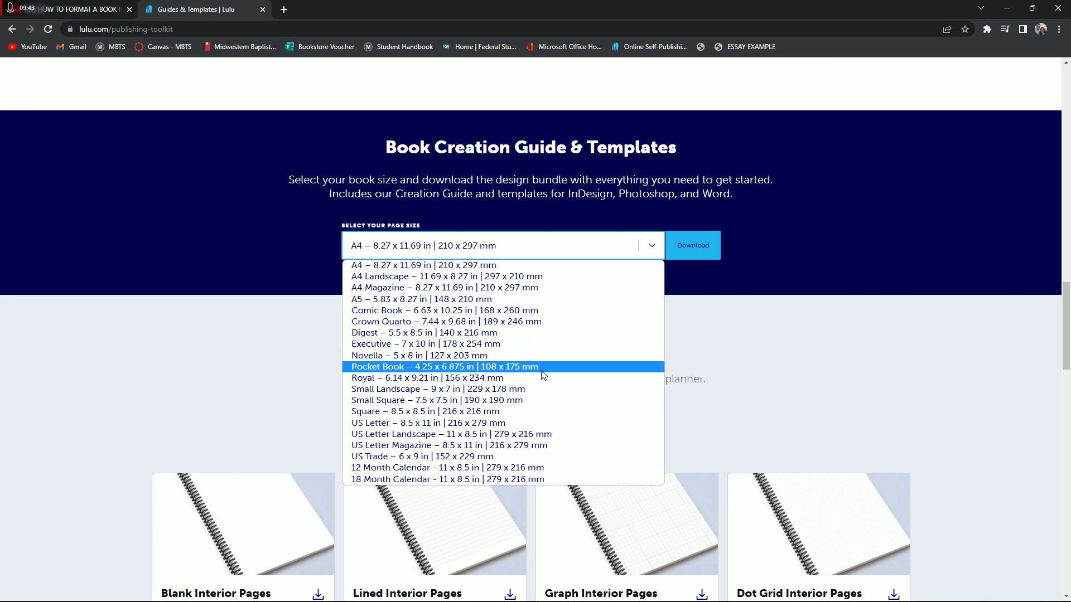
click(377, 368)
scroll(543, 413, up, 1)
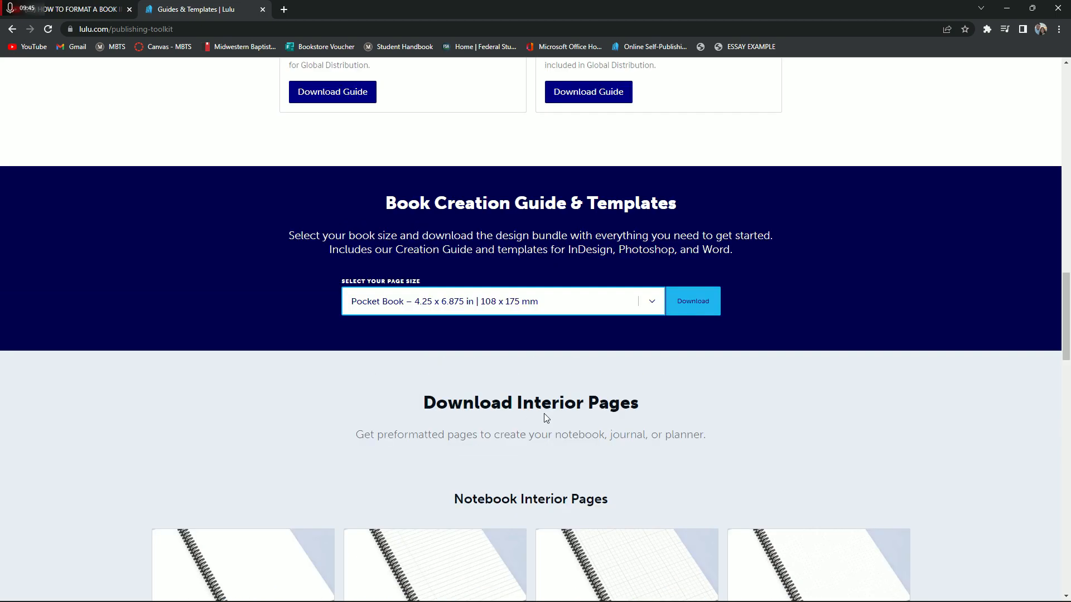
scroll(703, 411, up, 1)
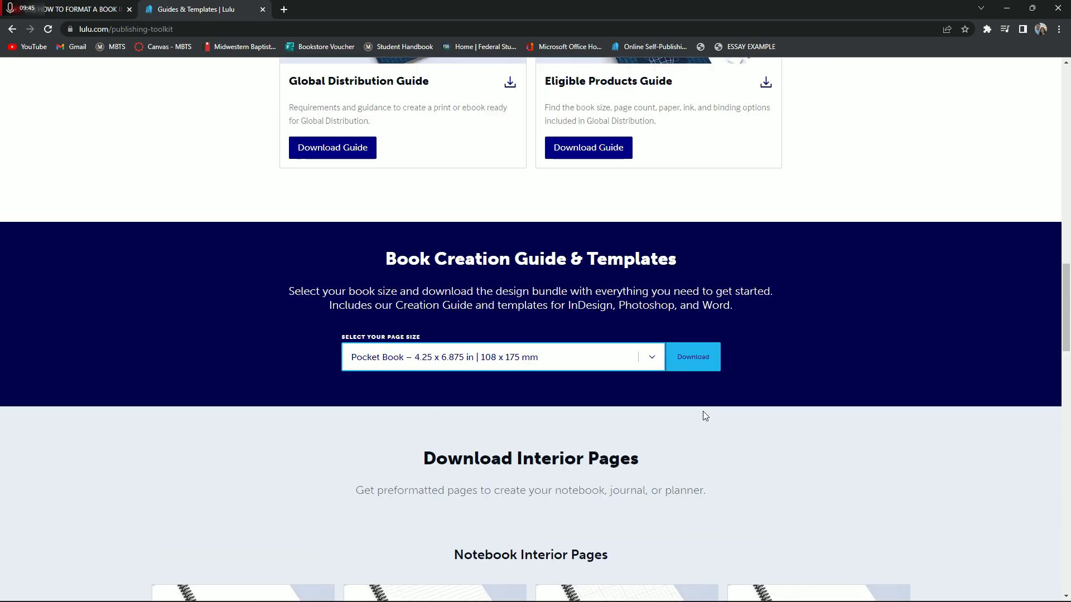
click(691, 363)
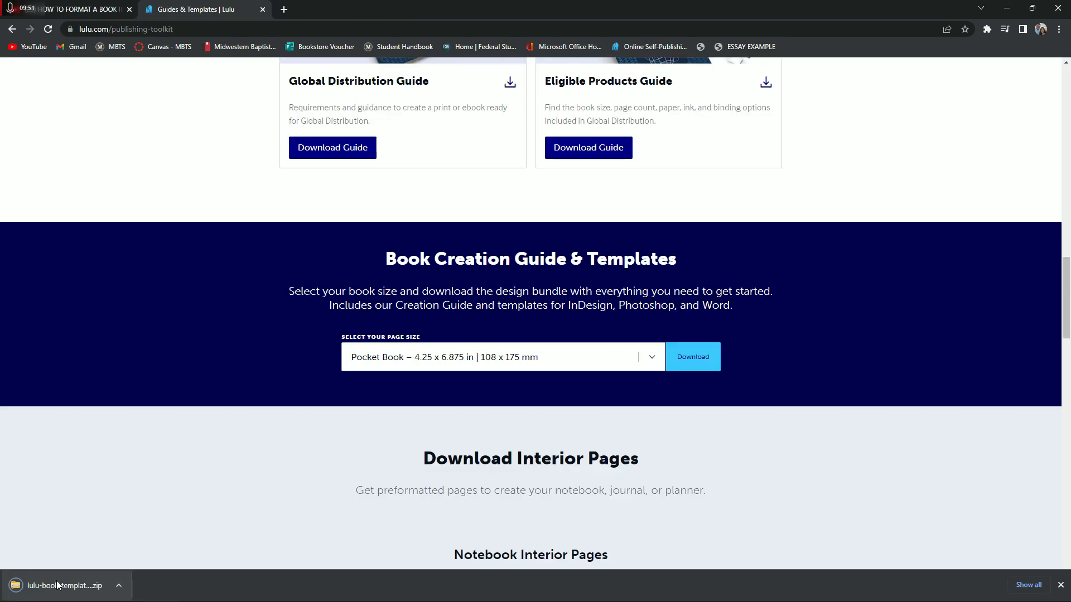
Open the Word file lulu-pocket-book-interior-template from the downloaded bundle's Interior Templates and enable editing
click(52, 585)
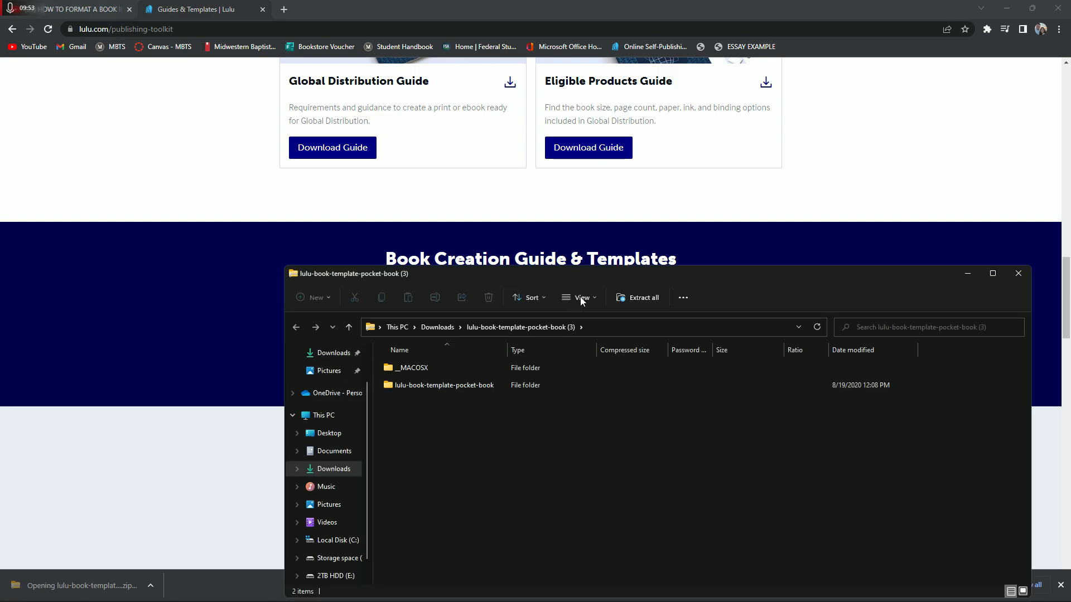
drag(677, 266, 613, 165)
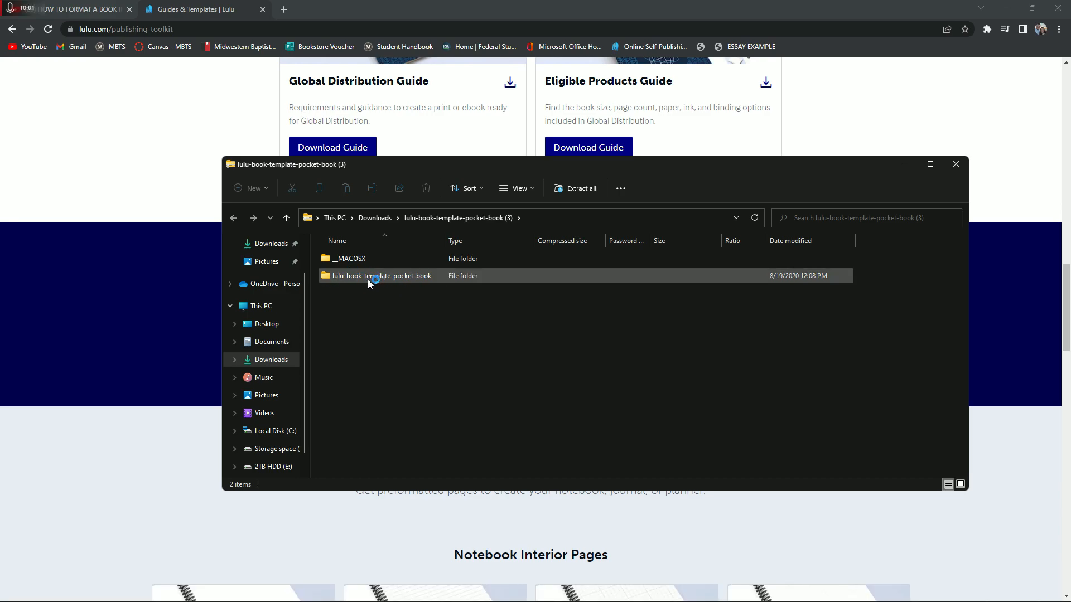
double_click(439, 274)
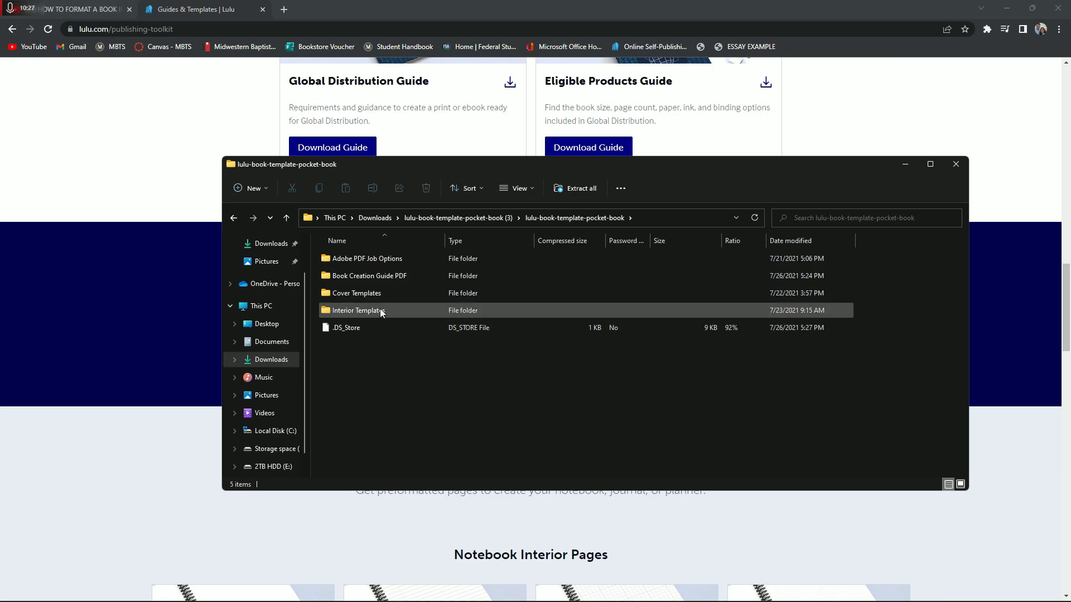
double_click(392, 315)
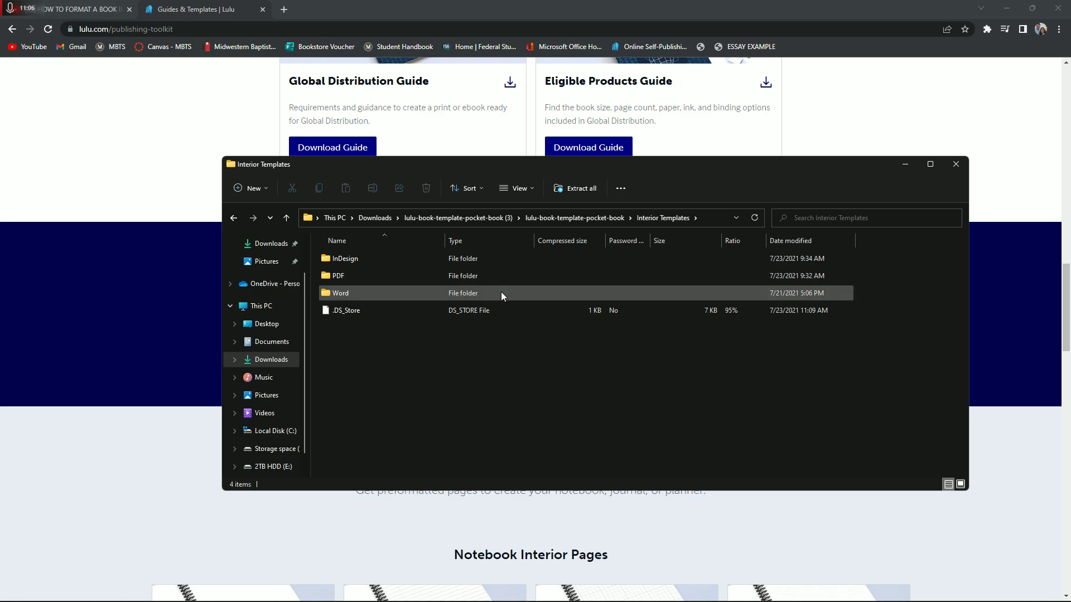
double_click(387, 294)
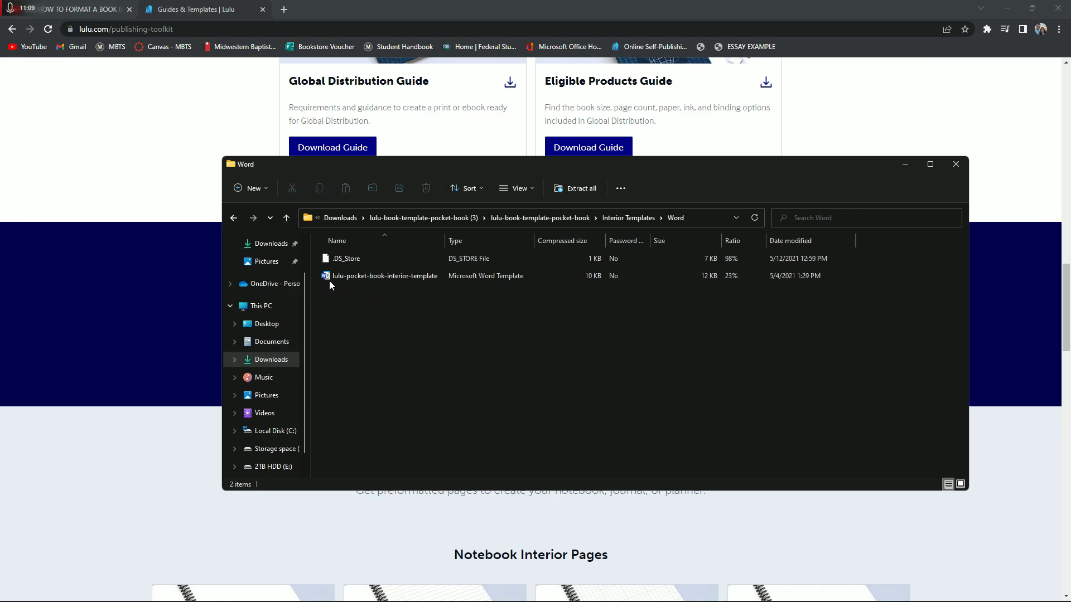
double_click(405, 280)
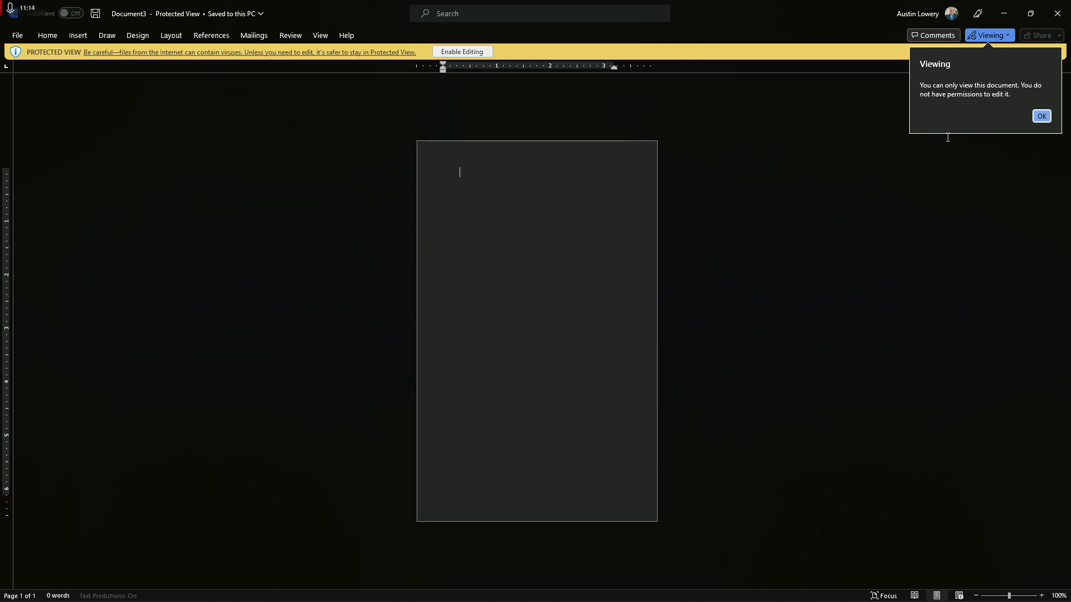
click(1041, 116)
click(462, 51)
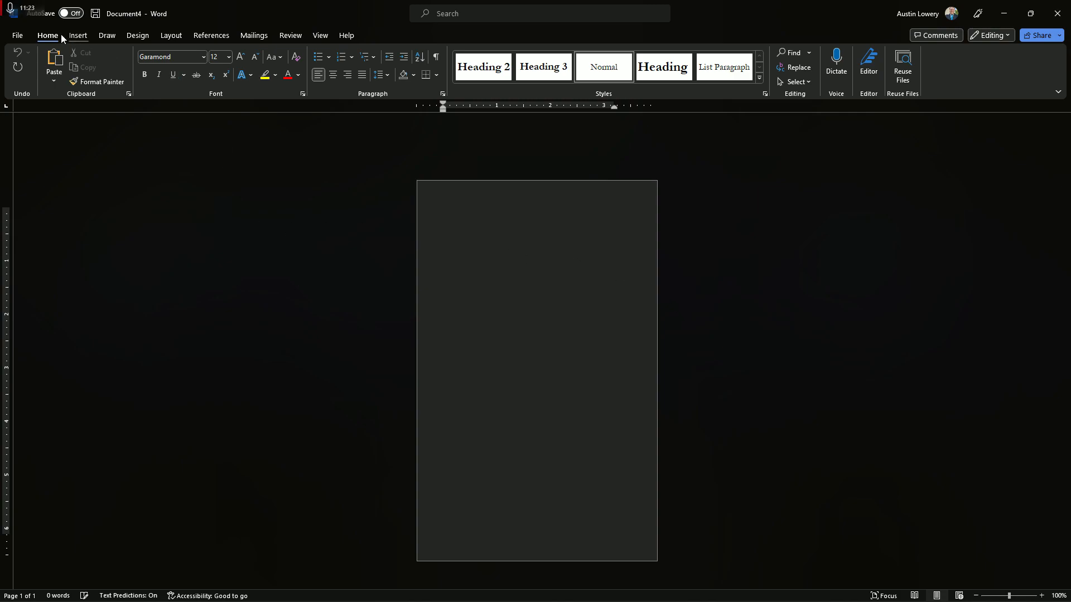
Paste the book's draft text into the blank pocket book template
click(86, 37)
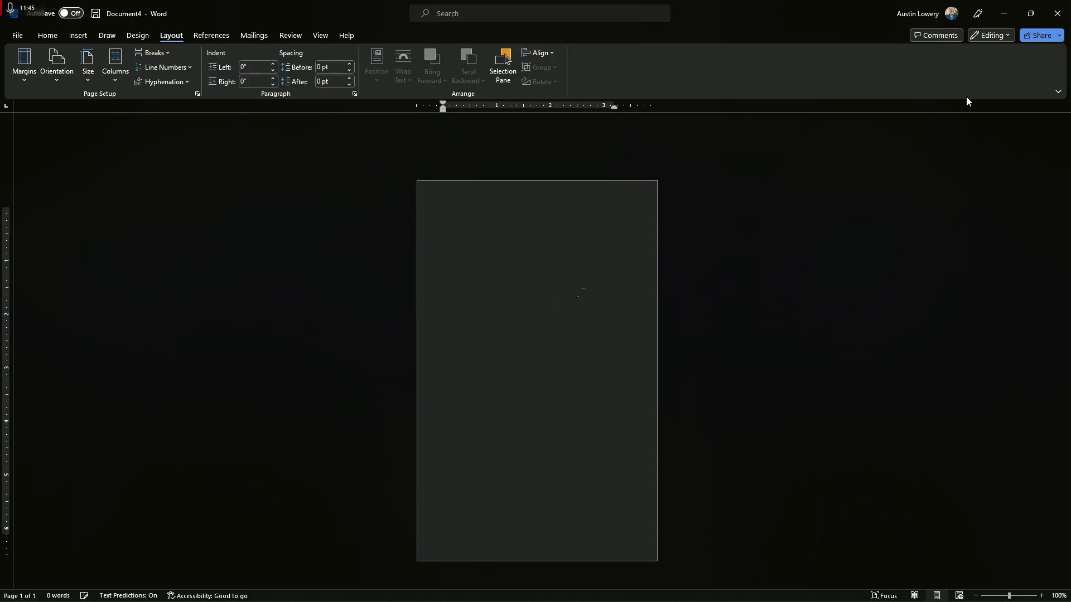
scroll(581, 287, up, 3)
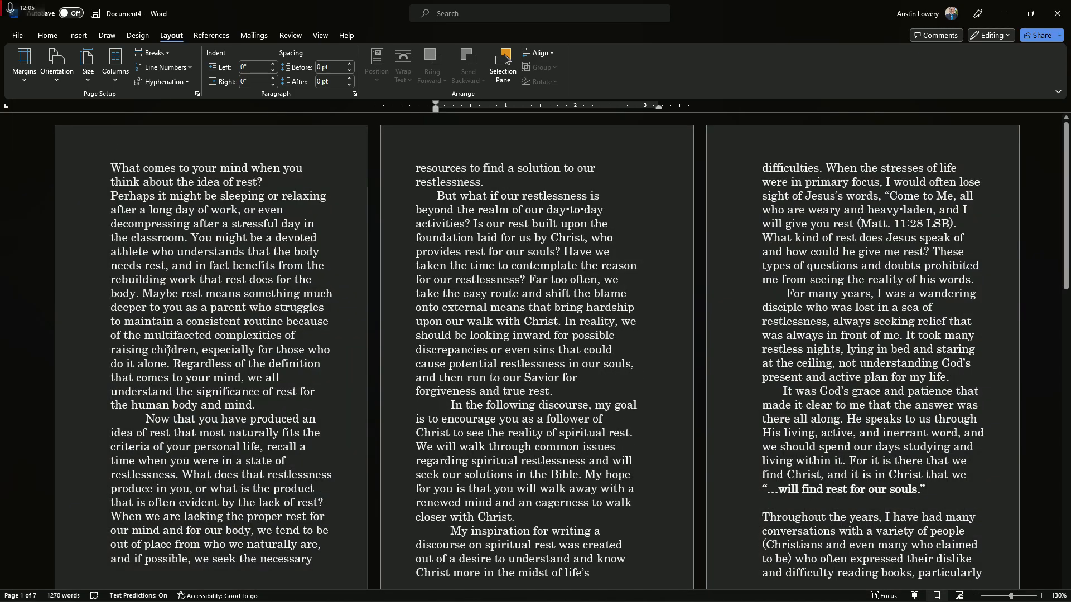
Review how the draft text and its section heading flow across the pocket-size pages, from the opening paragraph onward
scroll(208, 348, down, 5)
scroll(208, 347, down, 4)
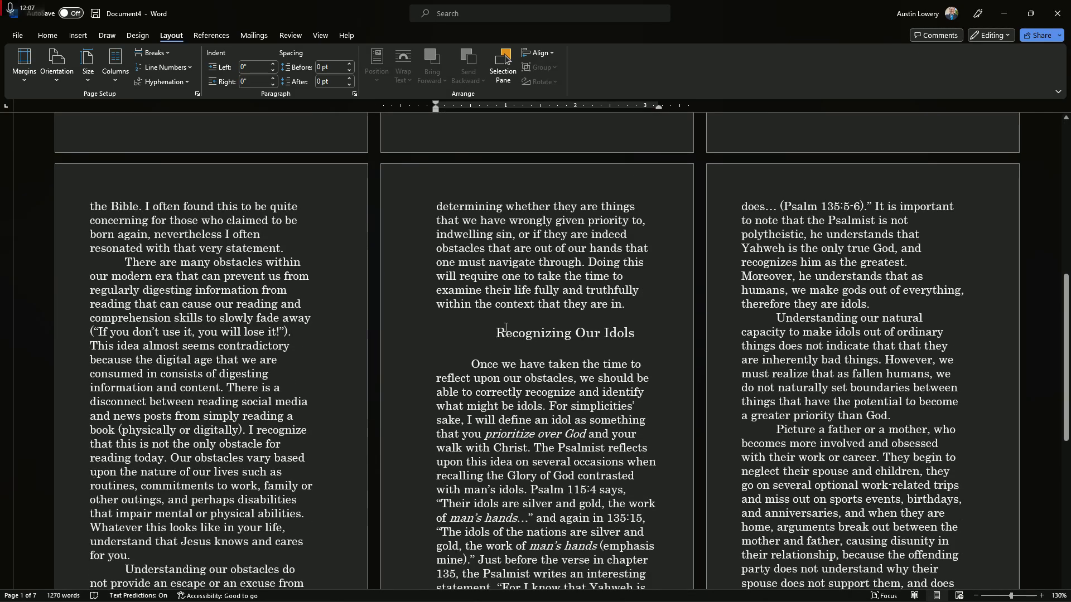
scroll(325, 306, up, 8)
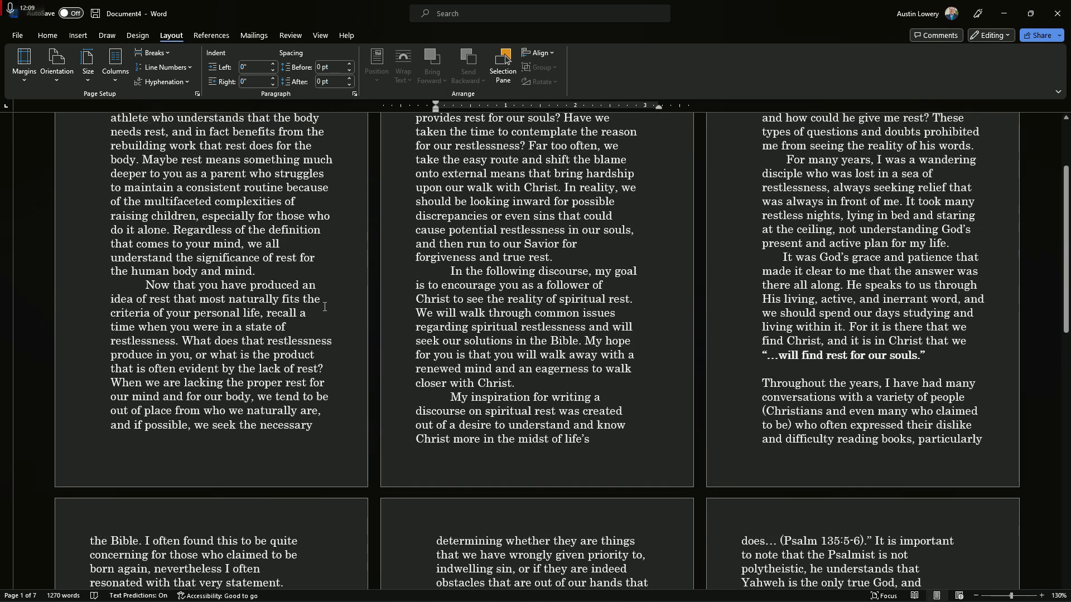
scroll(325, 306, up, 1)
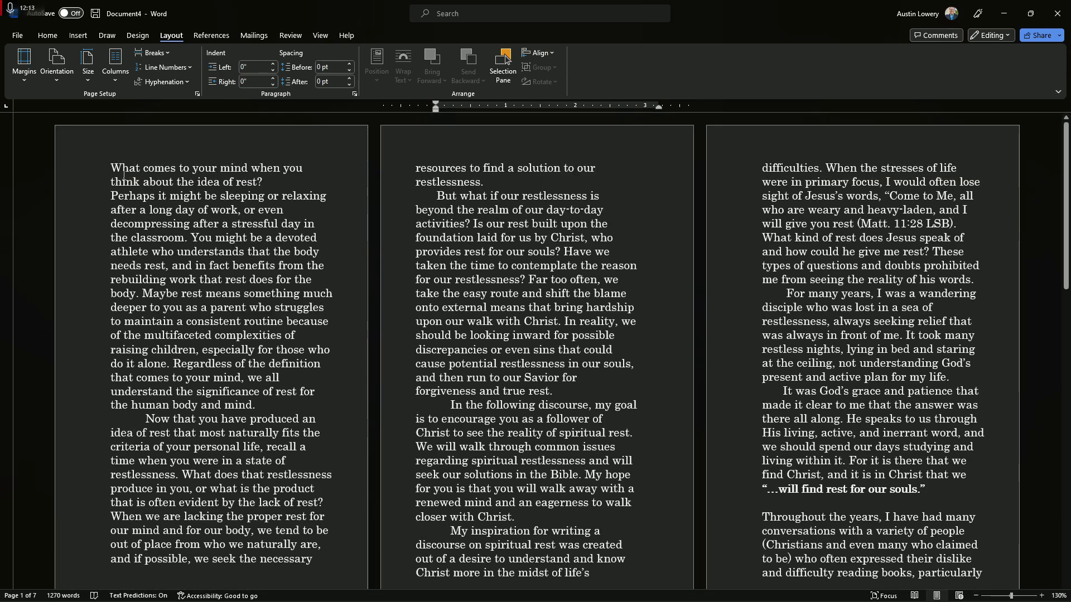
scroll(322, 446, down, 20)
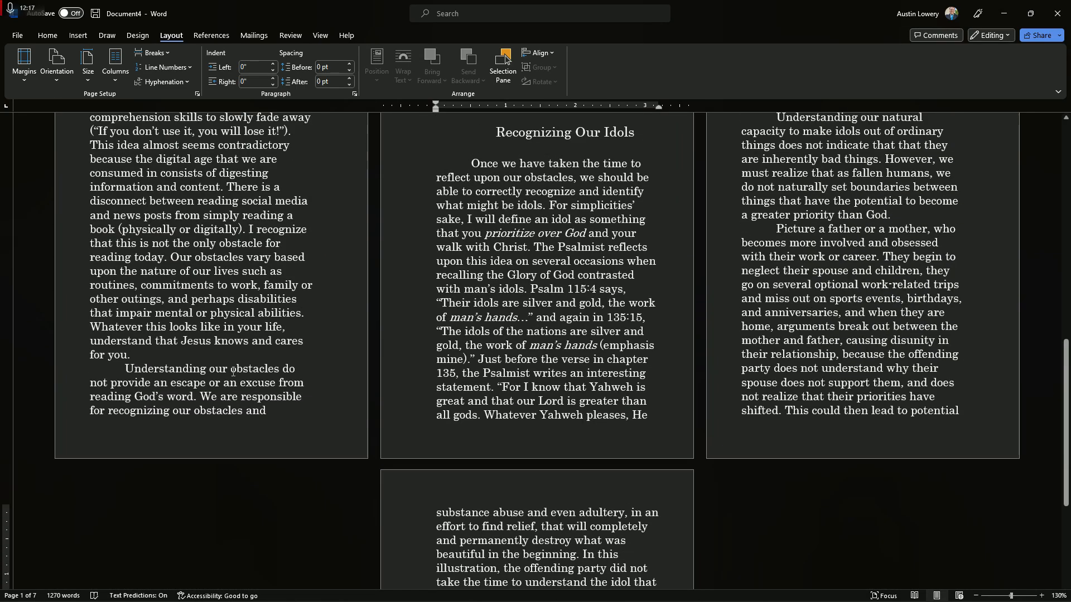
scroll(233, 372, up, 10)
scroll(226, 372, up, 3)
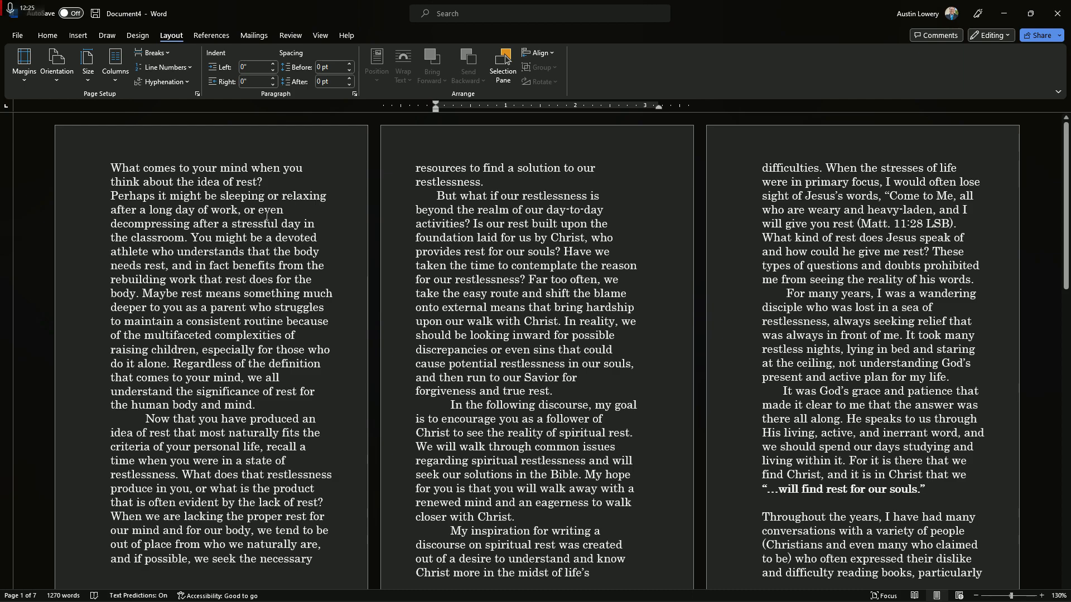
scroll(294, 286, up, 4)
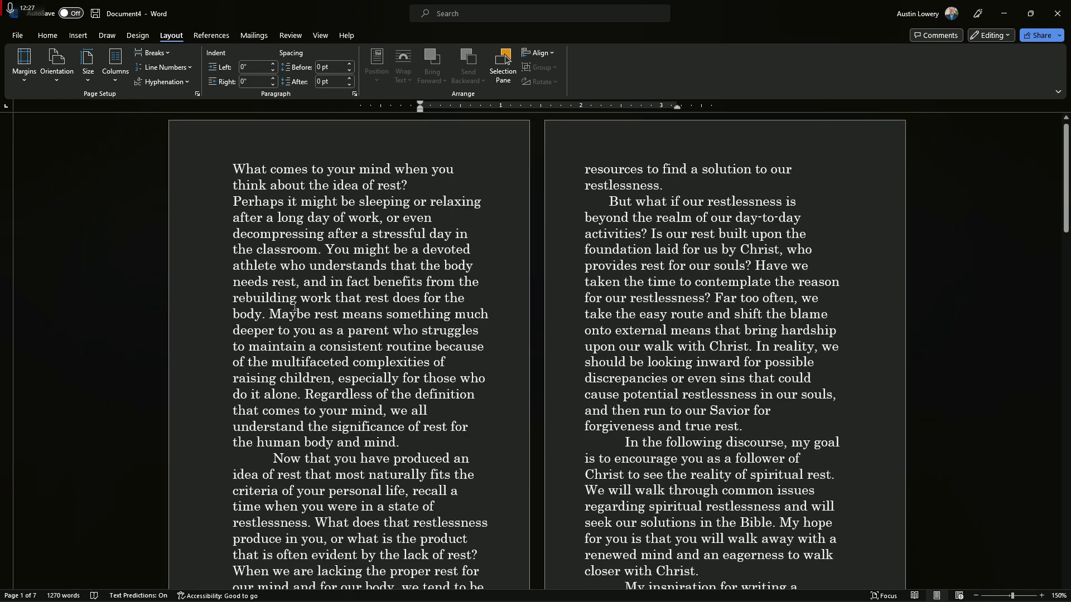
scroll(294, 360, up, 4)
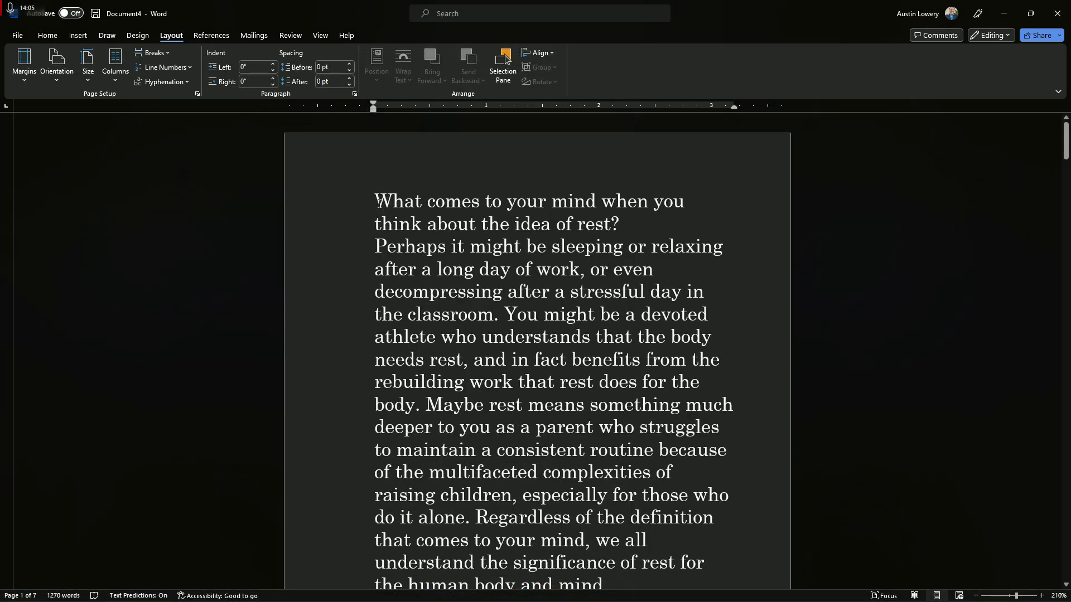
scroll(378, 200, down, 1)
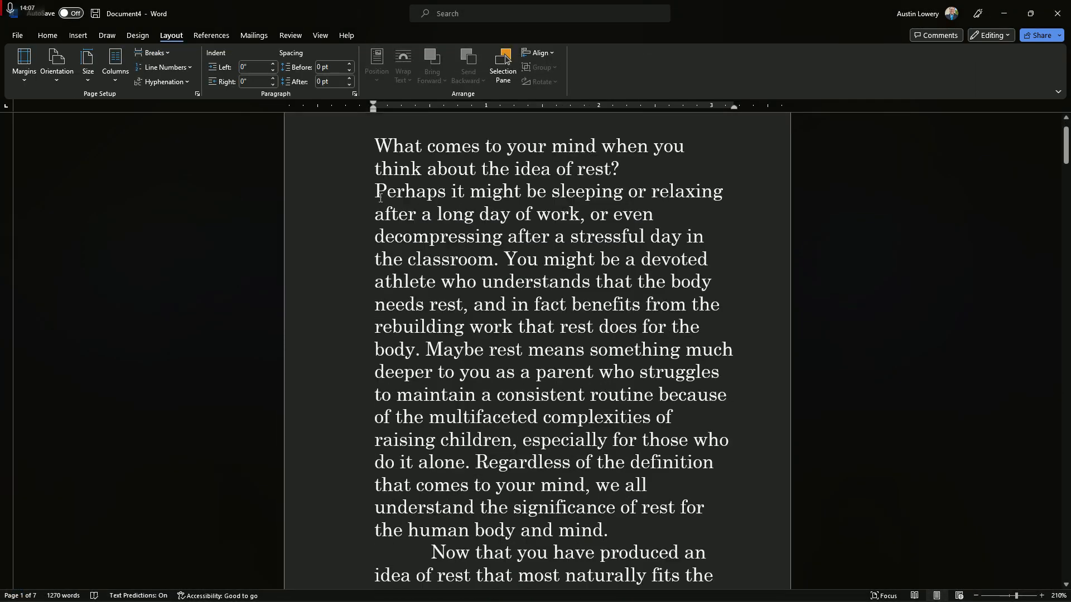
Select the entire draft text across all pages of the pocket book document and set its font size to 12
scroll(380, 197, up, 1)
ctrl+scroll(395, 192, up, 1)
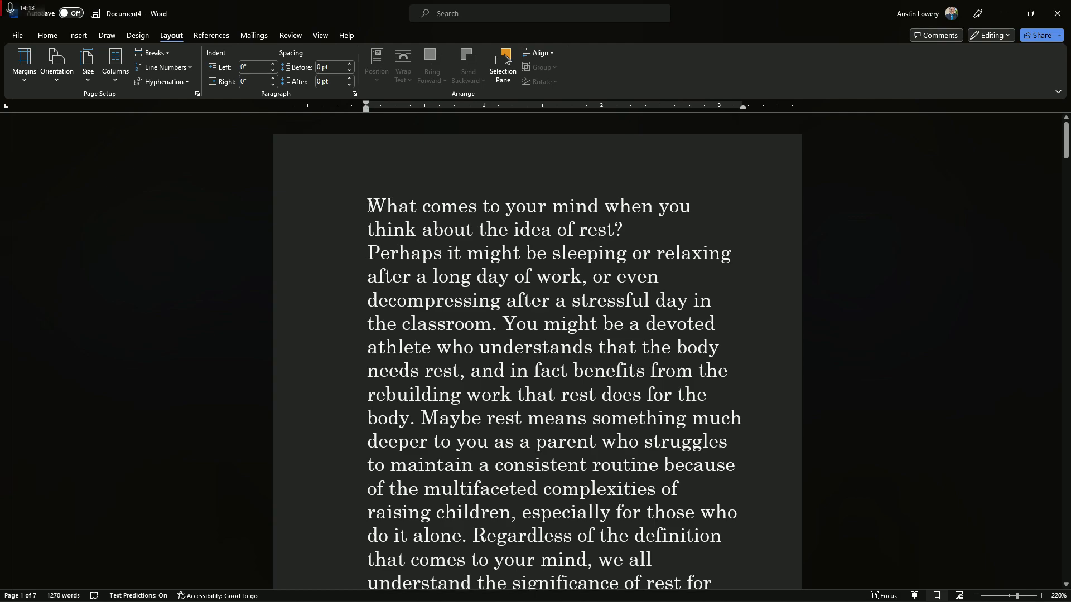
click(47, 35)
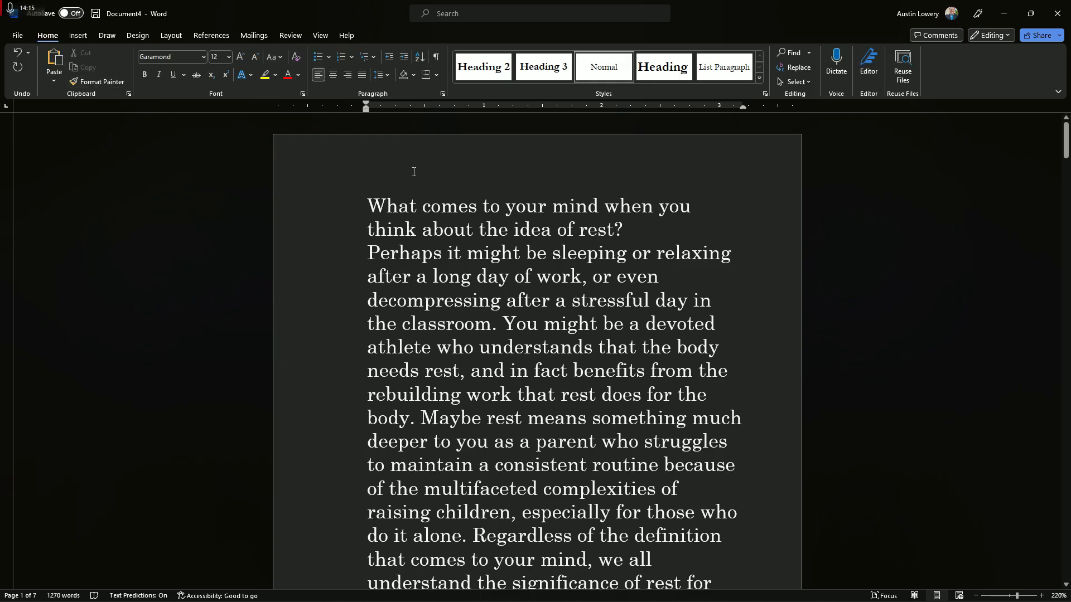
drag(364, 194, 662, 528)
scroll(671, 296, down, 4)
scroll(671, 296, down, 3)
scroll(673, 296, down, 5)
scroll(669, 479, down, 3)
scroll(668, 478, down, 8)
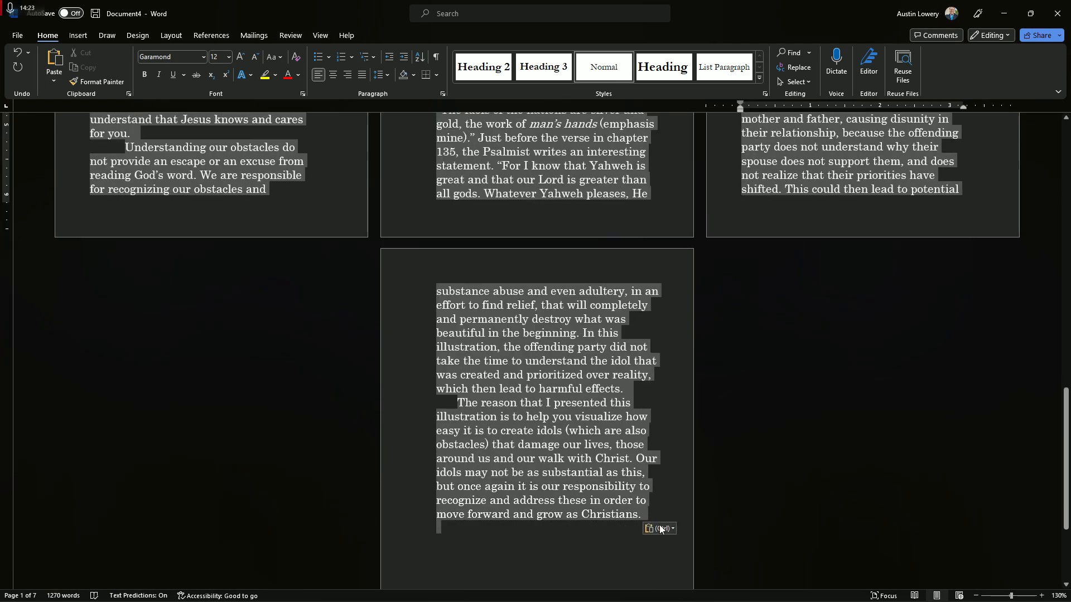
scroll(521, 419, up, 5)
scroll(340, 350, up, 15)
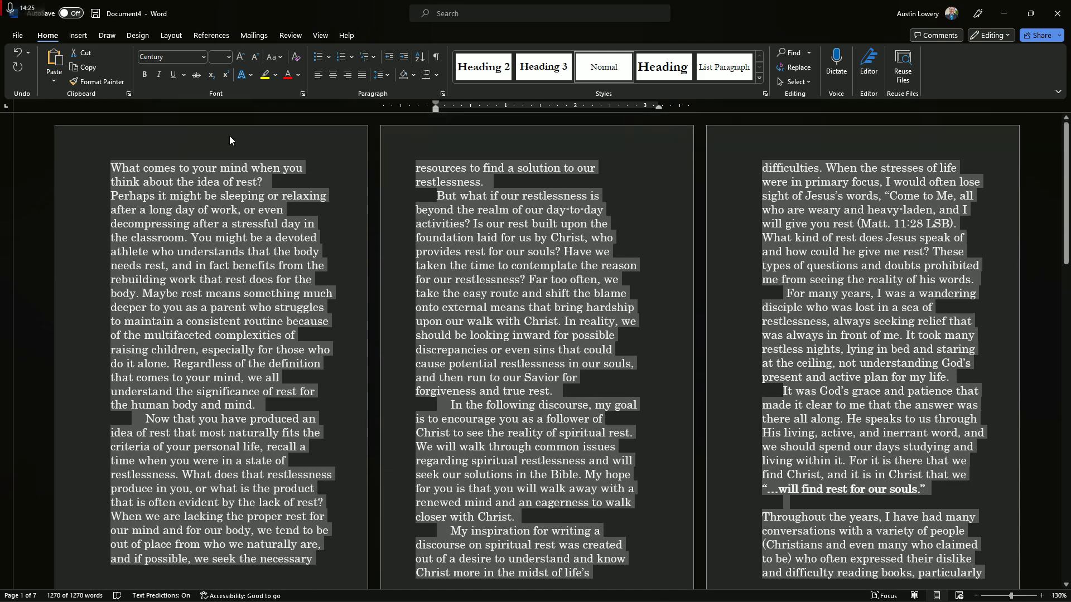
click(229, 57)
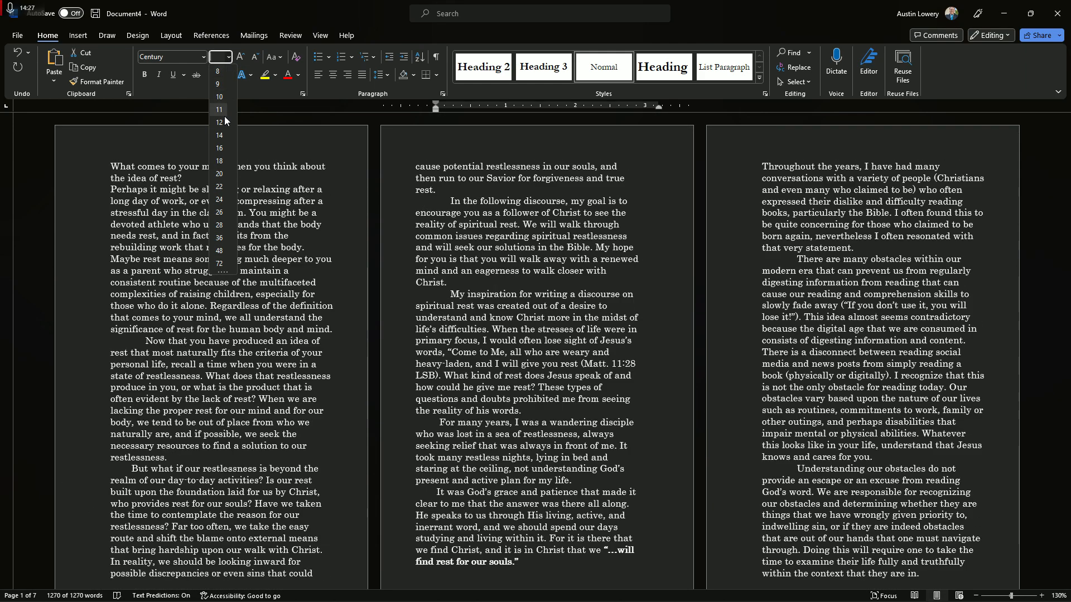
click(223, 122)
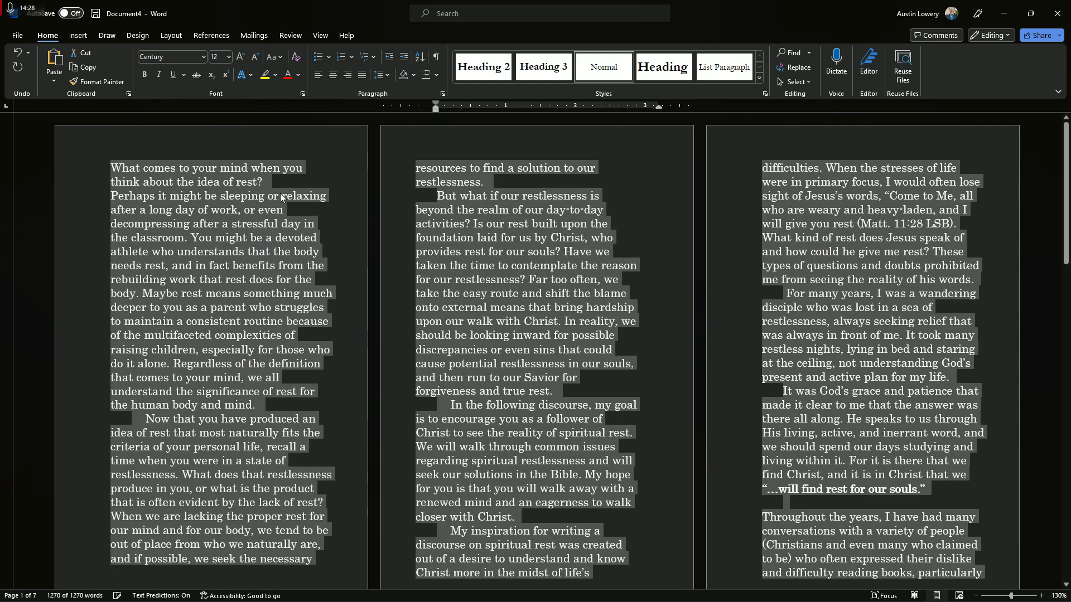
click(348, 215)
Browse the available fonts for the two opening paragraphs on the first page and apply Century to them
drag(113, 169, 317, 392)
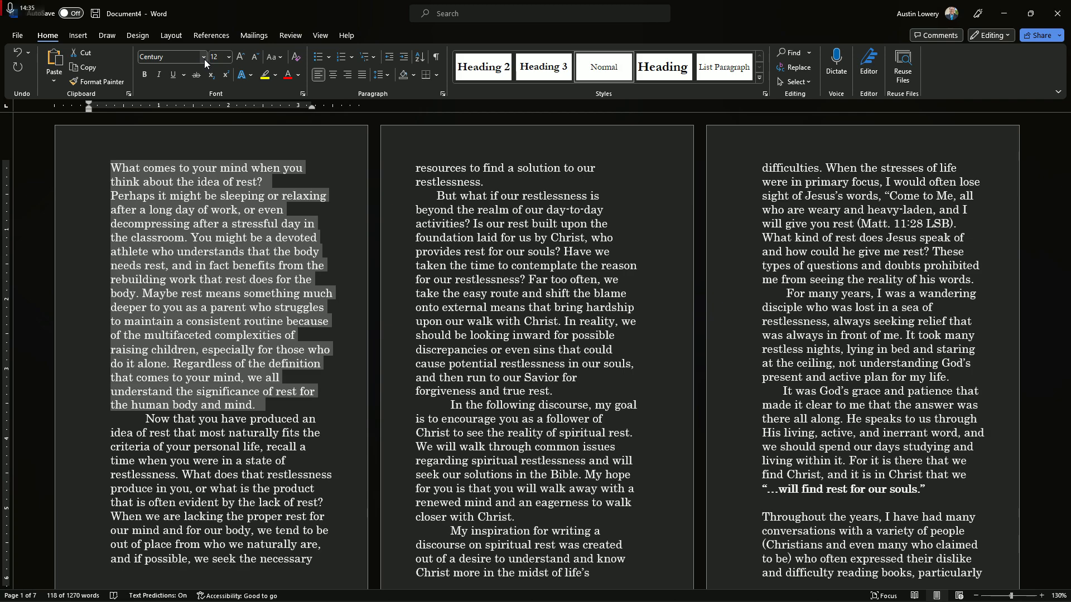
click(203, 57)
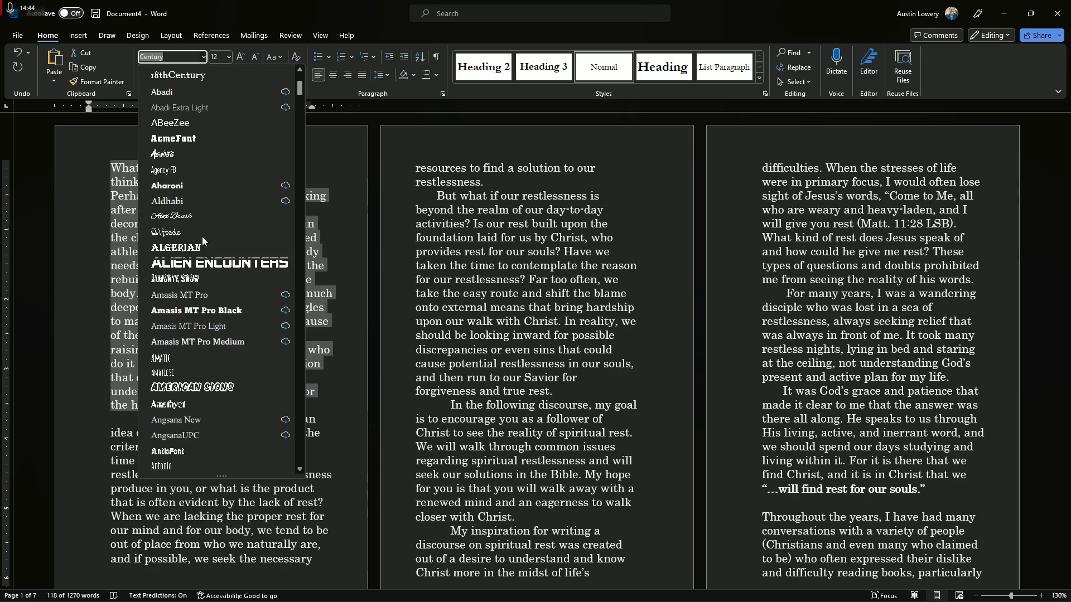
scroll(202, 238, down, 5)
scroll(206, 272, up, 6)
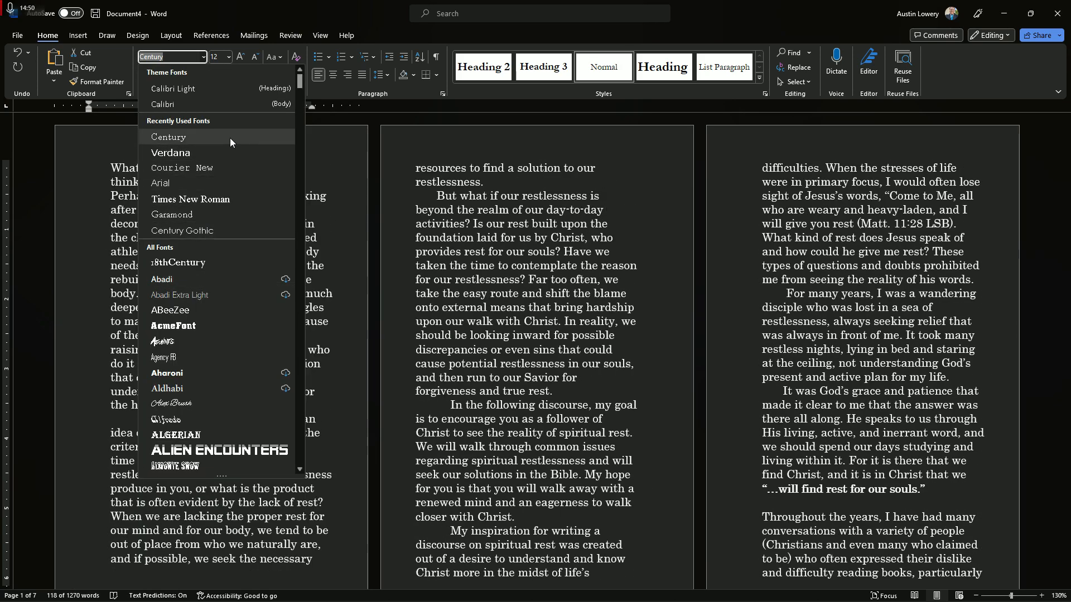
click(176, 138)
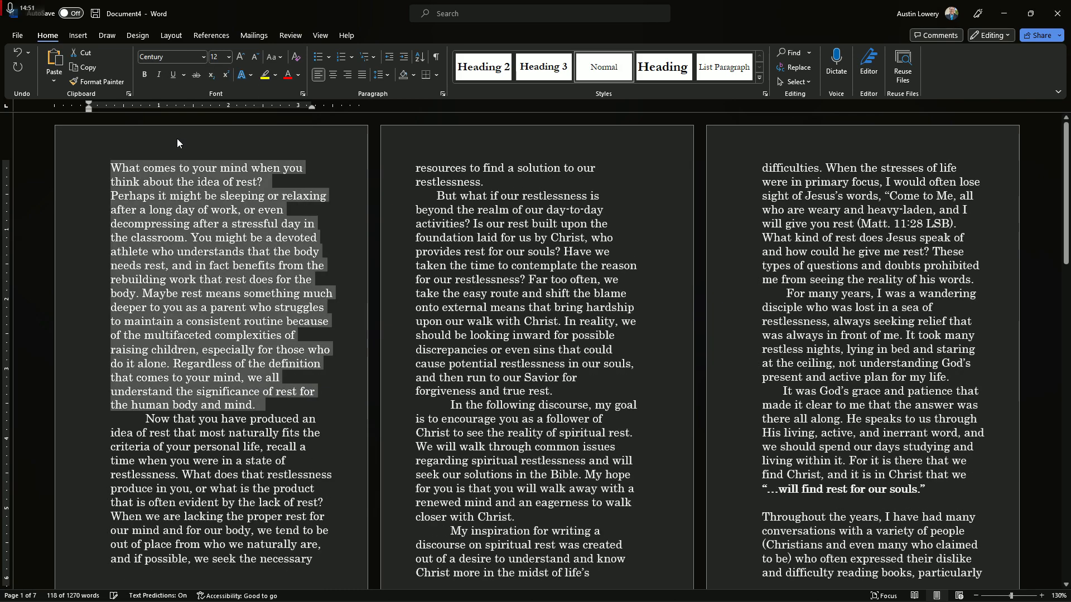
click(274, 413)
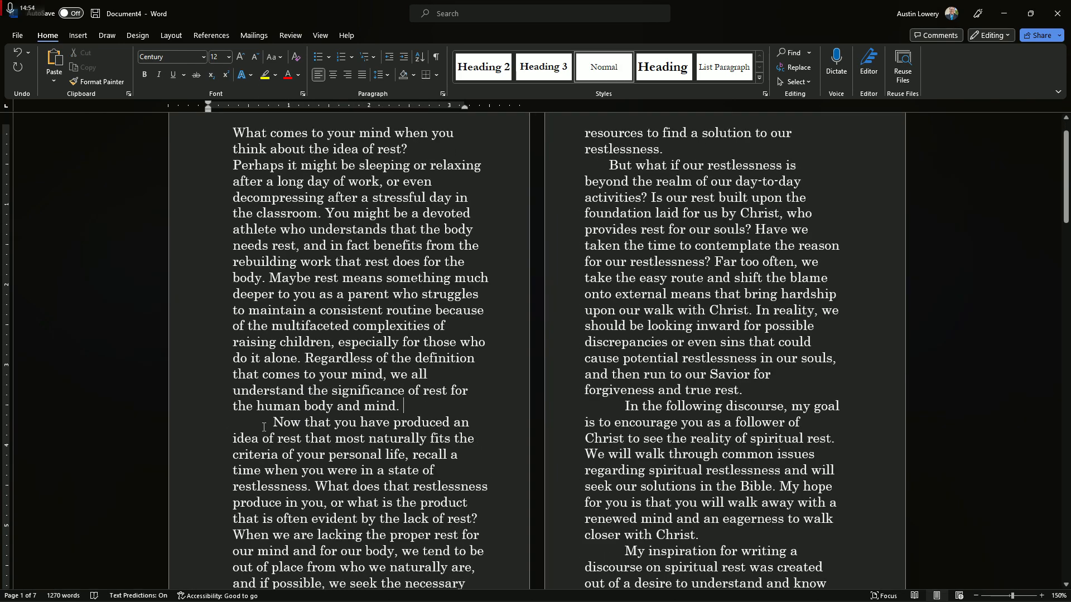
Set custom margins for the whole document with 0.375 in inside and 0.3 in outside
scroll(283, 415, up, 1)
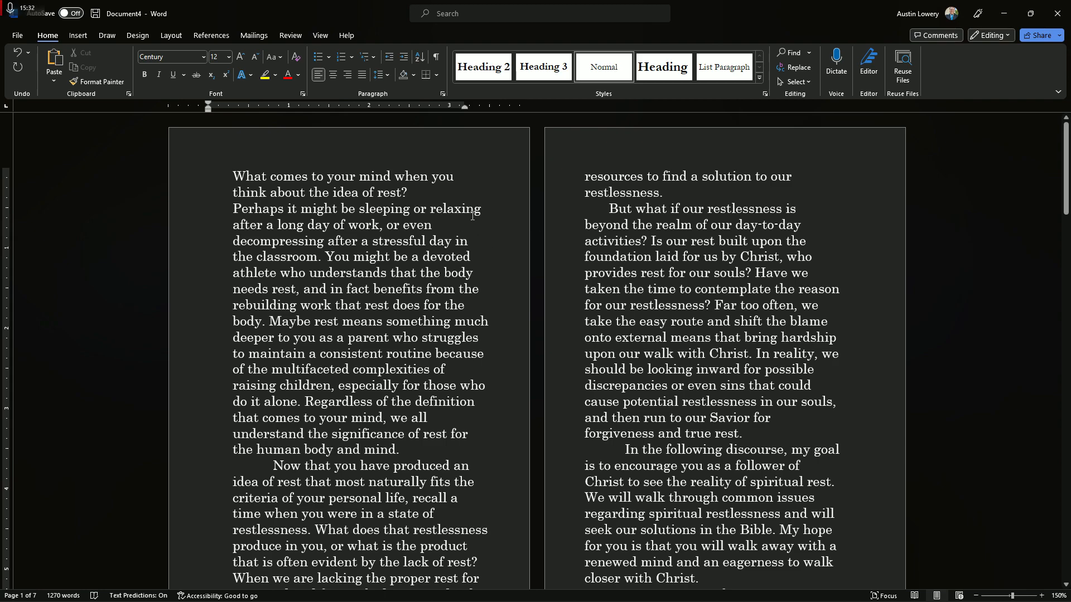
click(172, 35)
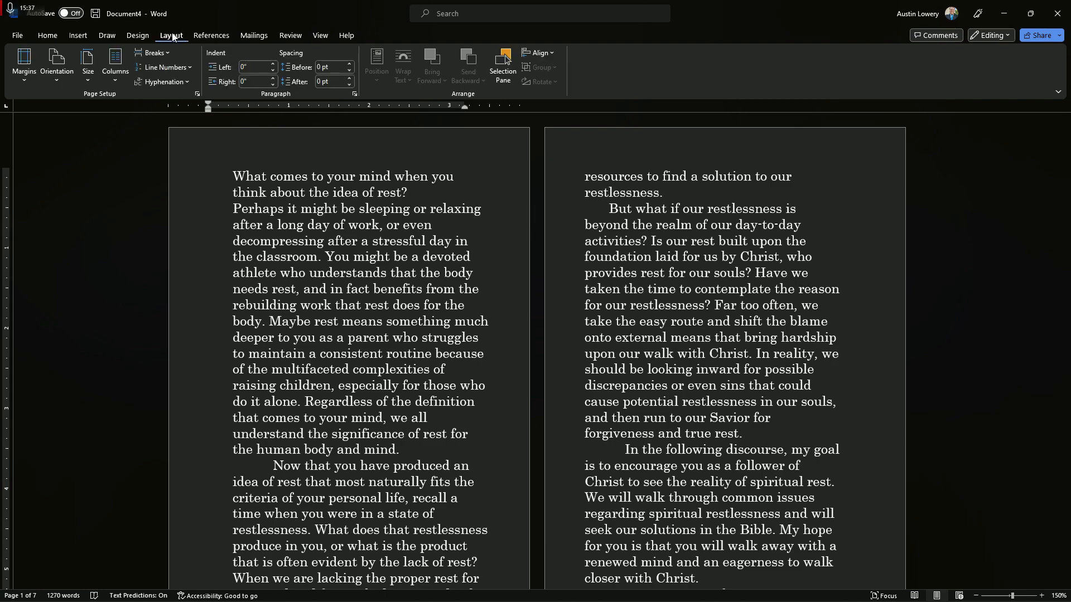
click(24, 64)
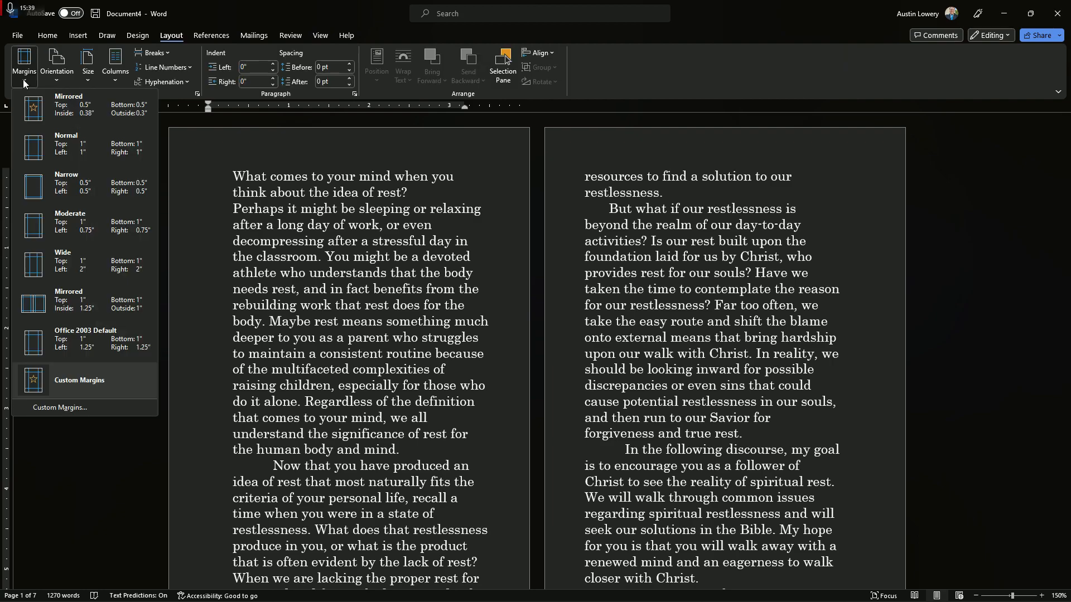
click(78, 406)
drag(545, 150, 736, 186)
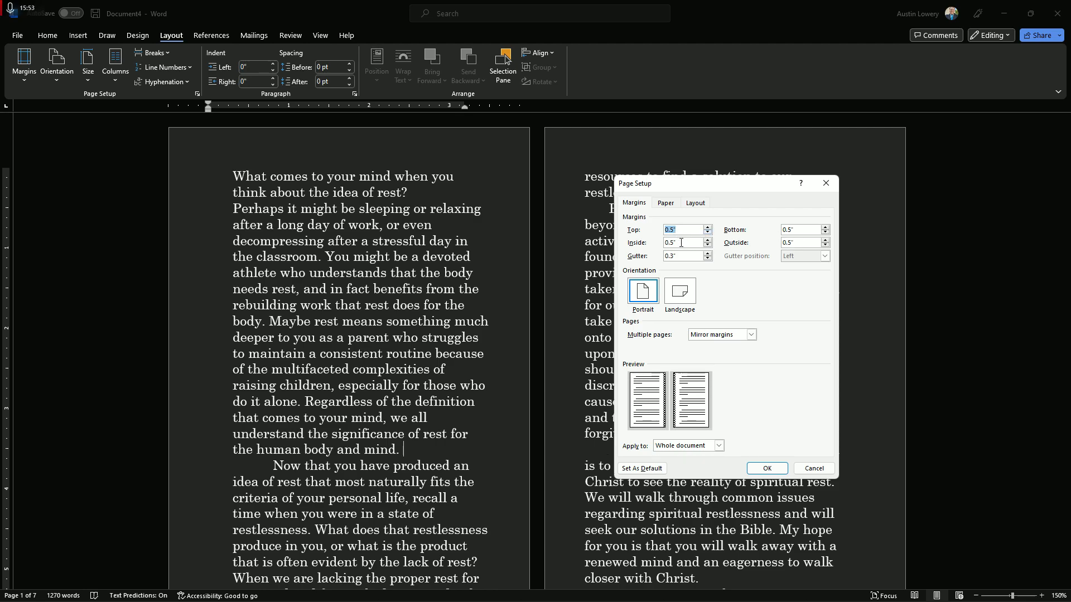
double_click(681, 242)
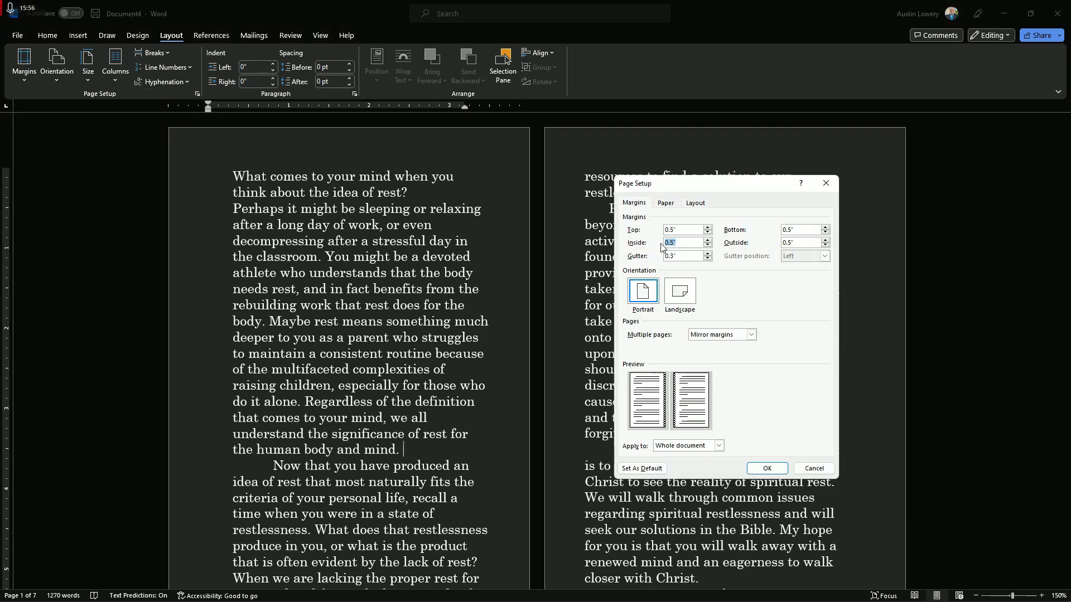
text(.375)
double_click(789, 243)
key(Return)
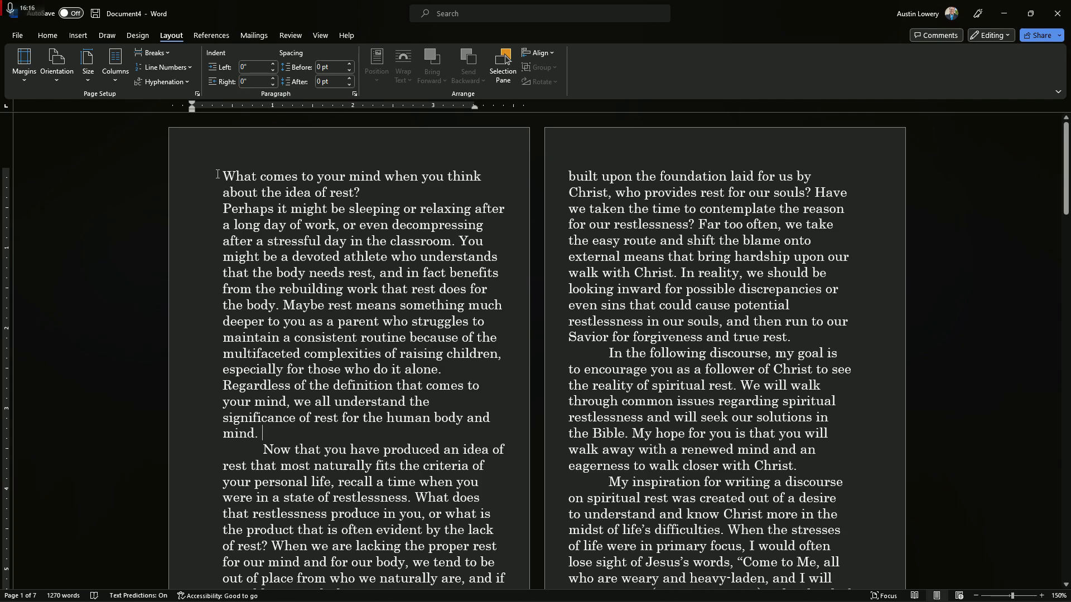
Check the text flow with the new margins and choose Mirror margins for multiple pages in the page setup
scroll(154, 471, down, 3)
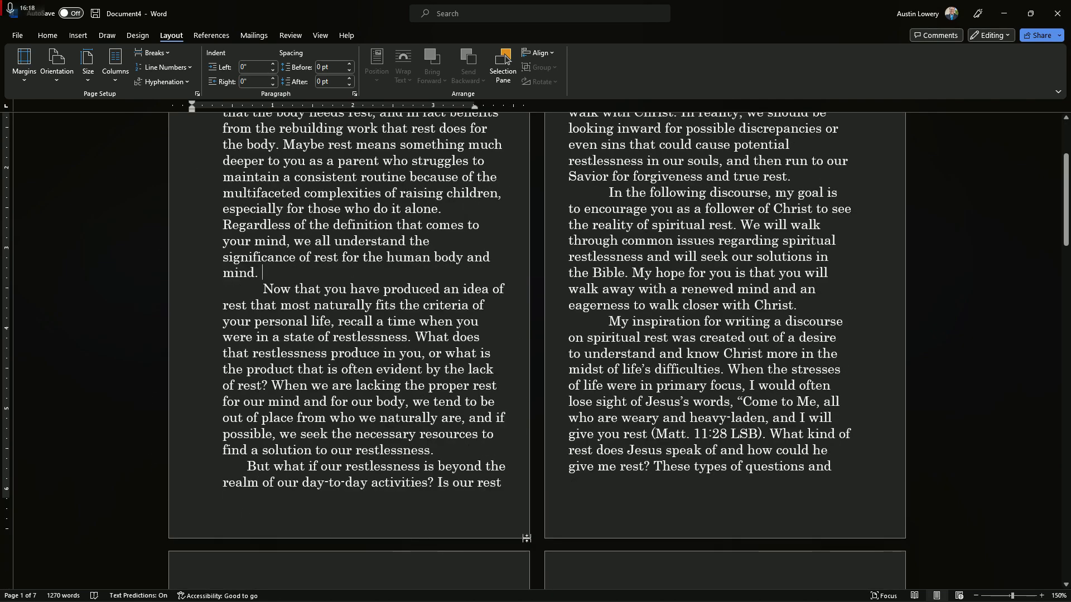
scroll(533, 484, up, 3)
scroll(201, 384, down, 1)
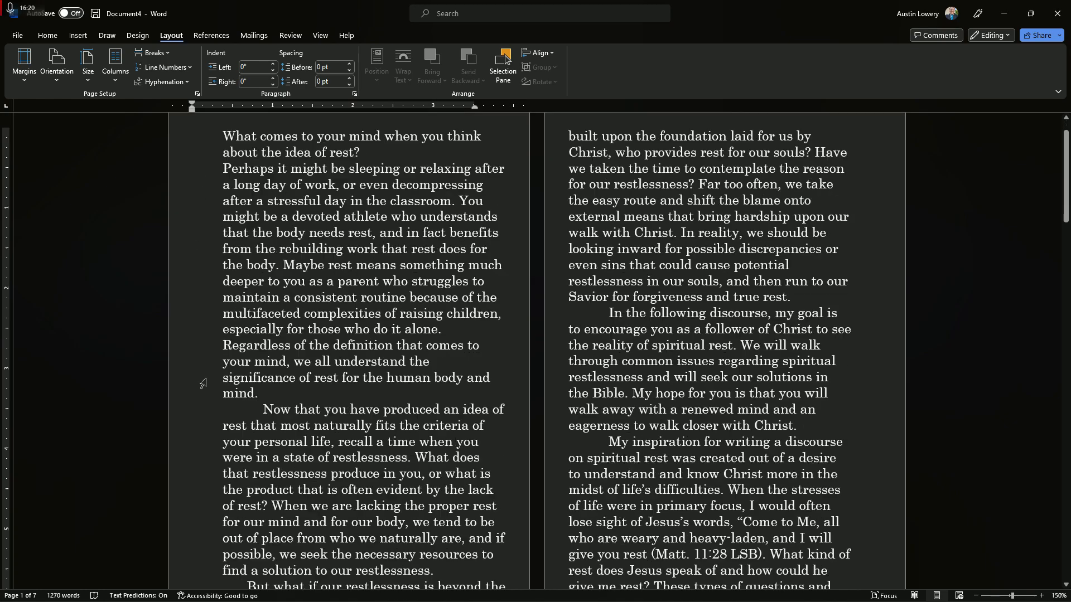
scroll(202, 179, up, 1)
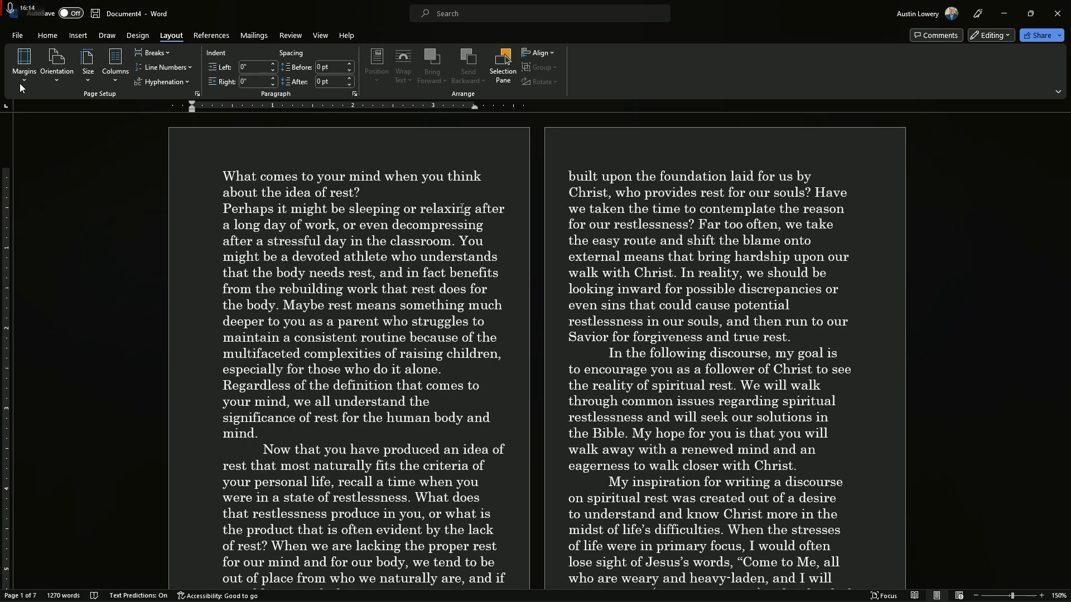
click(20, 85)
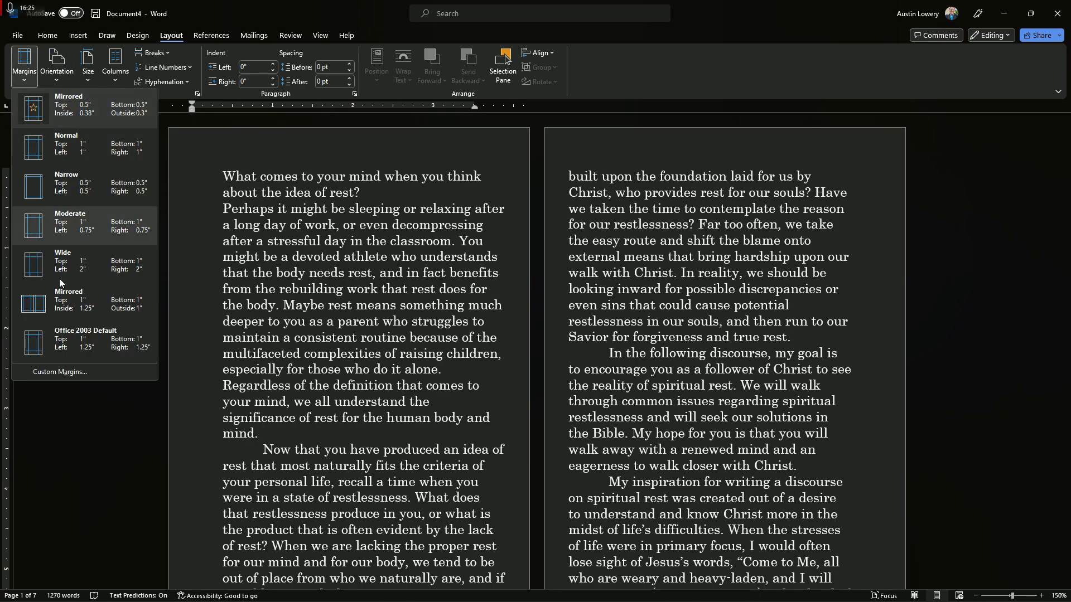
click(66, 373)
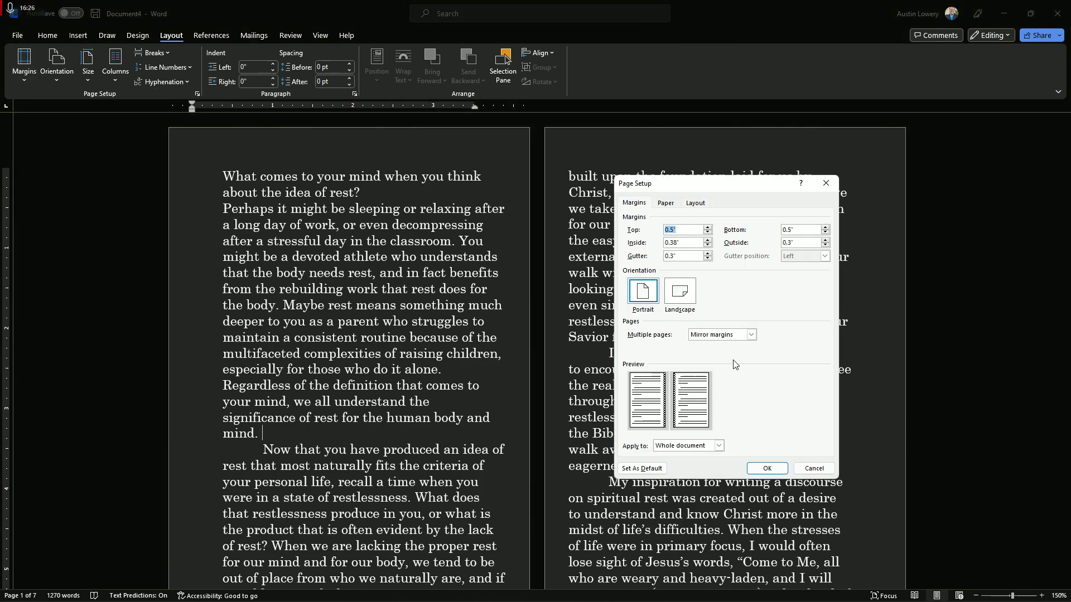
click(752, 335)
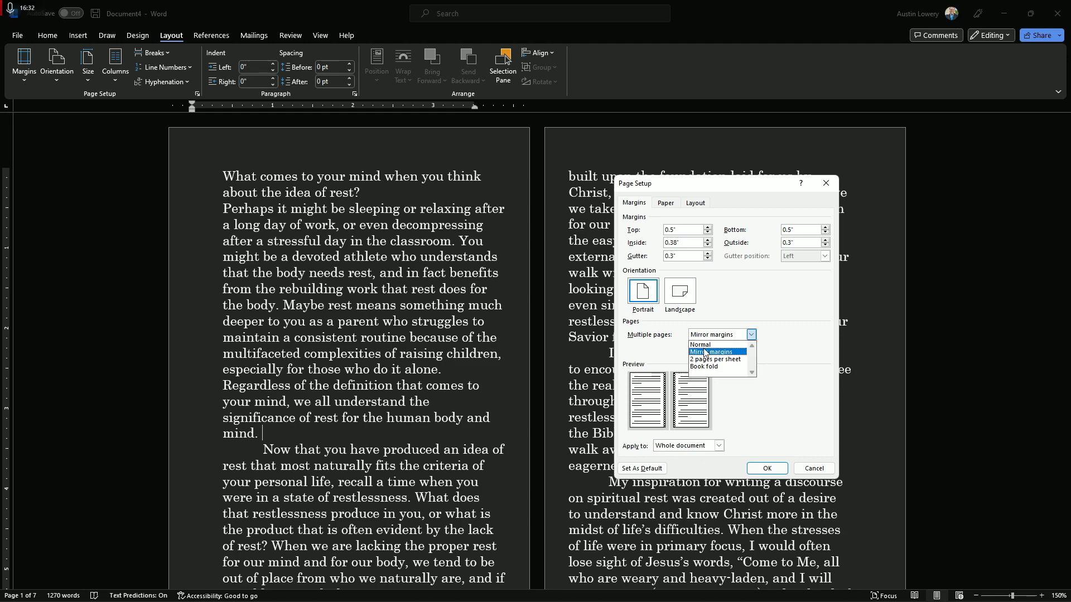
click(738, 353)
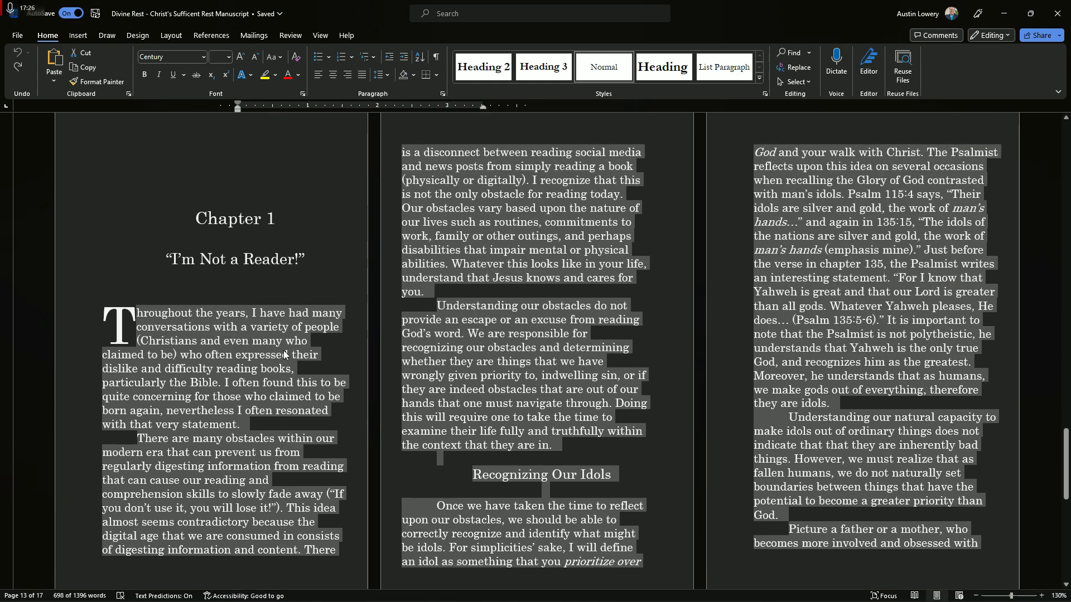
Review the front matter of the Divine Rest manuscript: the title, copyright, dedication, contents, foreword and introduction pages, plus the Chapter 1 opening
scroll(421, 337, up, 15)
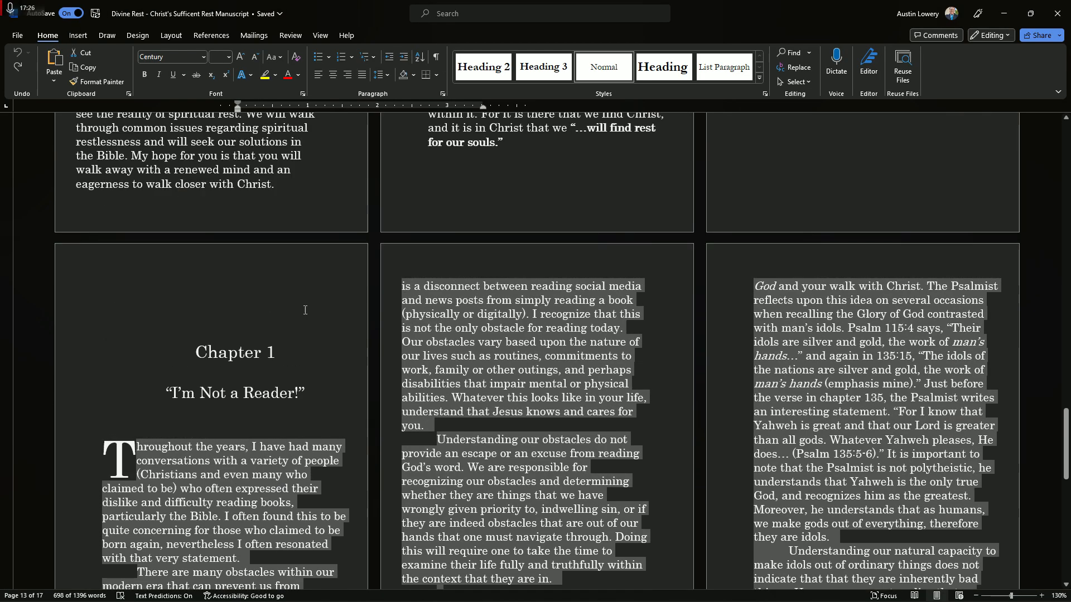
scroll(421, 338, up, 15)
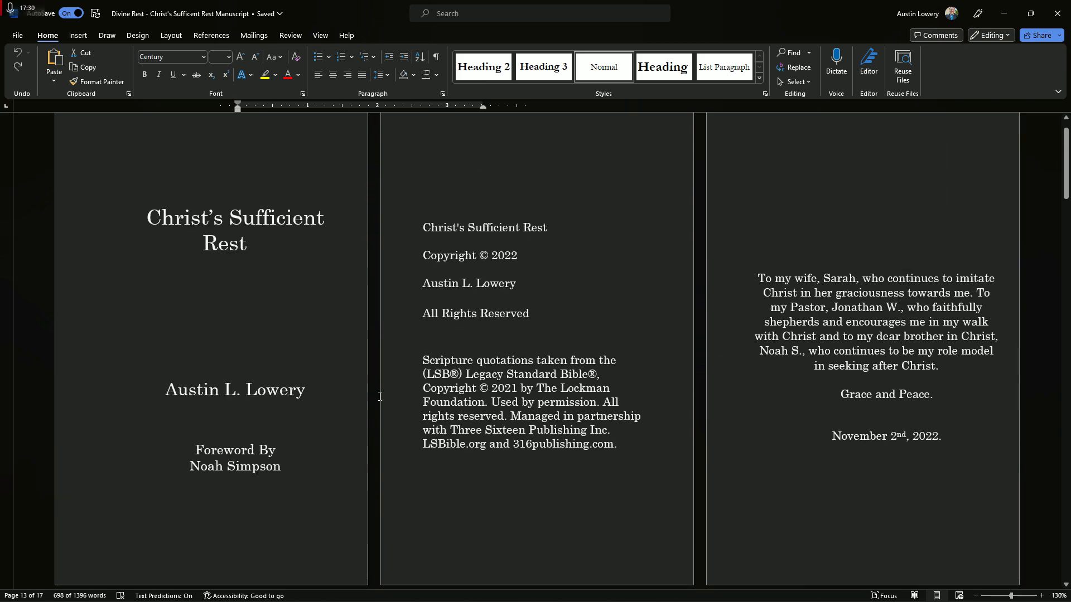
scroll(298, 363, up, 2)
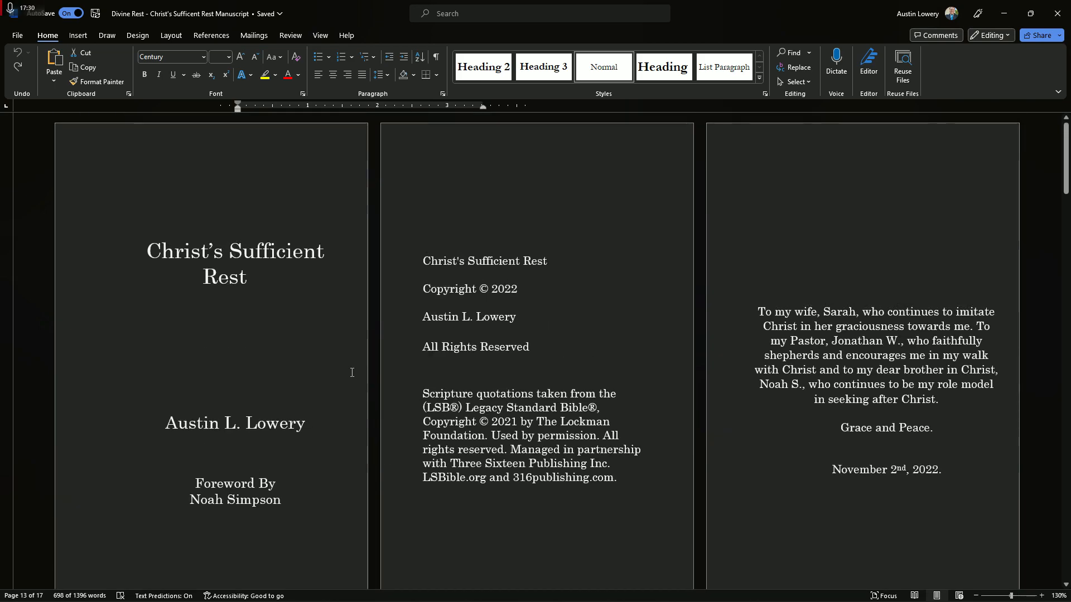
scroll(288, 276, down, 1)
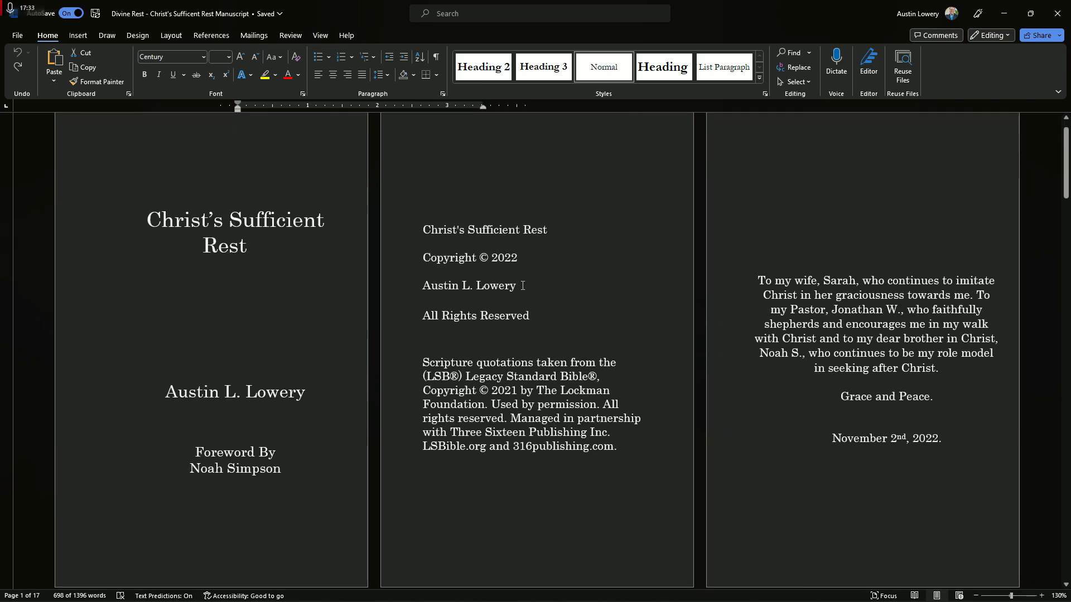
scroll(669, 296, down, 8)
scroll(807, 300, up, 4)
scroll(425, 280, down, 5)
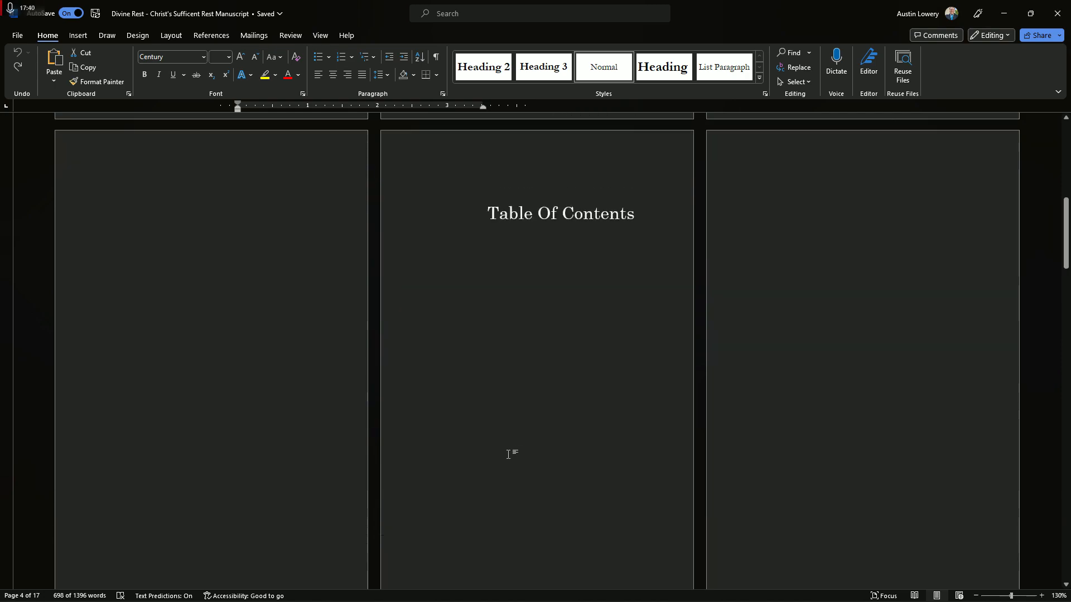
scroll(509, 453, up, 8)
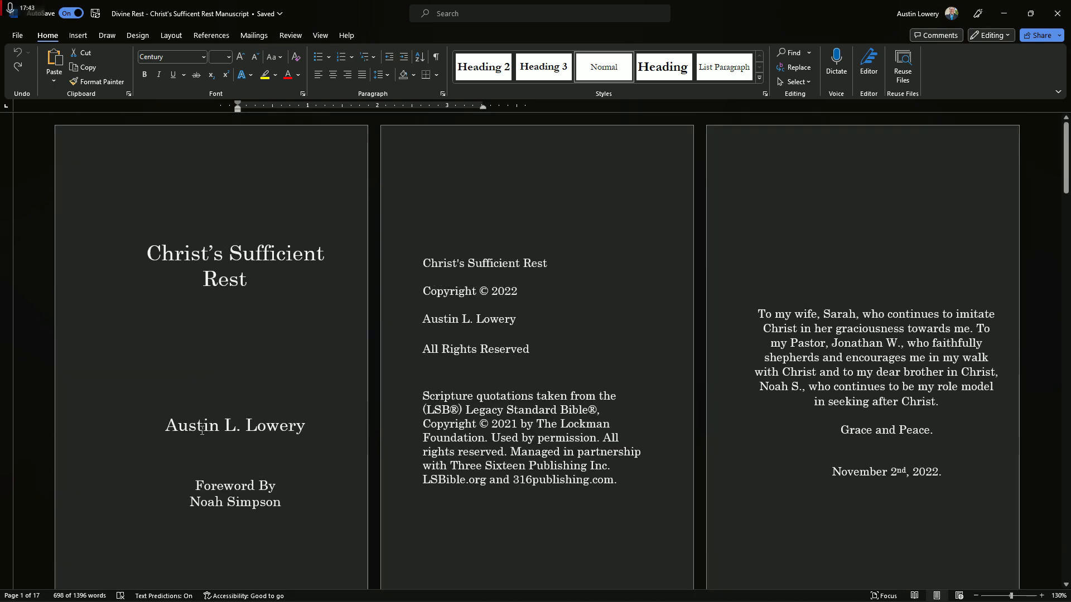
scroll(287, 301, down, 3)
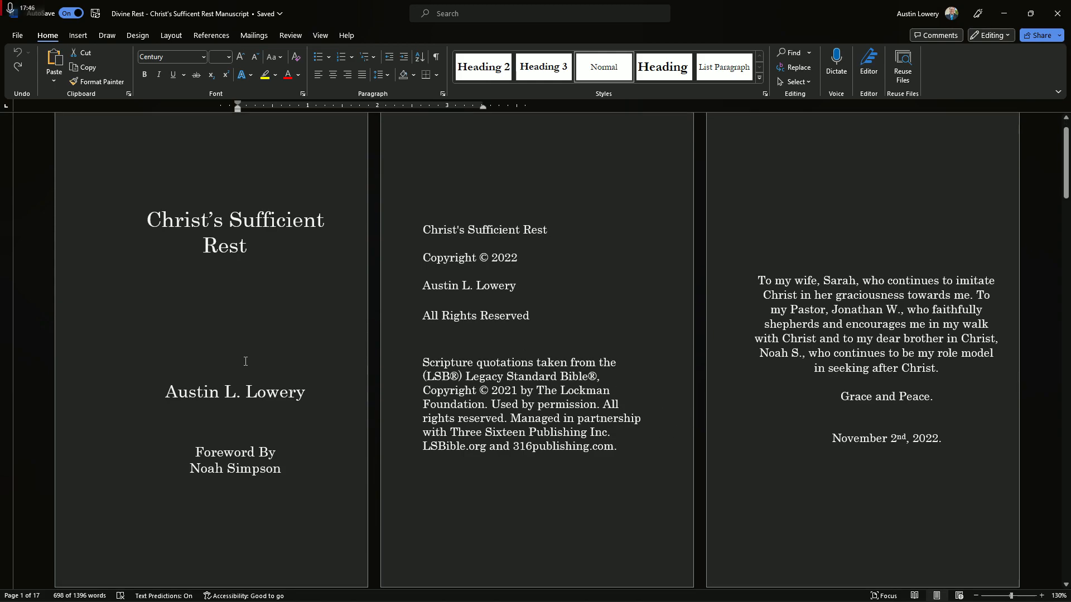
scroll(389, 393, up, 3)
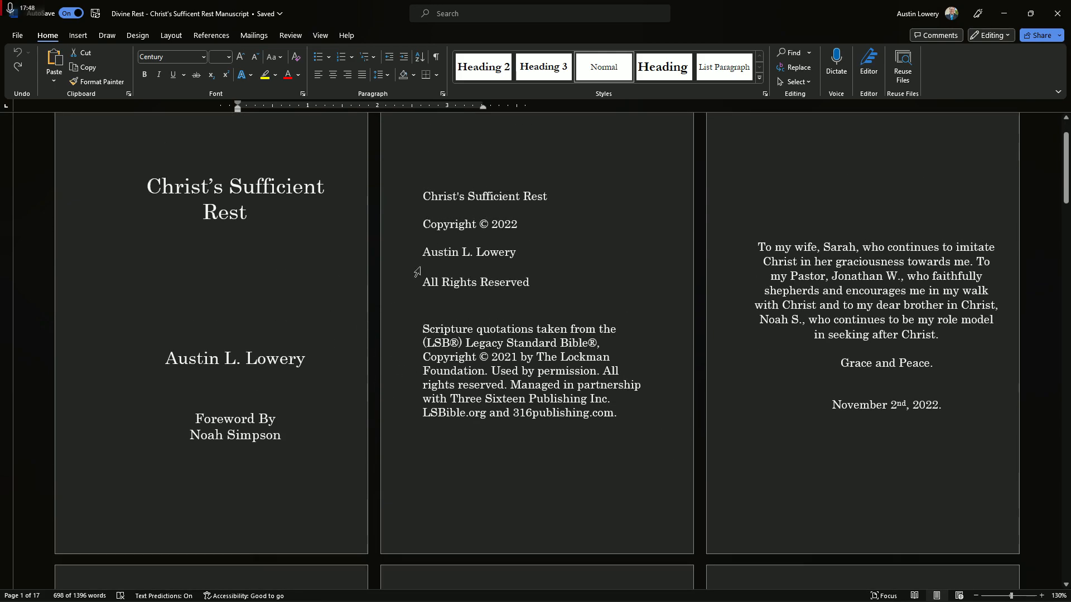
scroll(574, 250, down, 1)
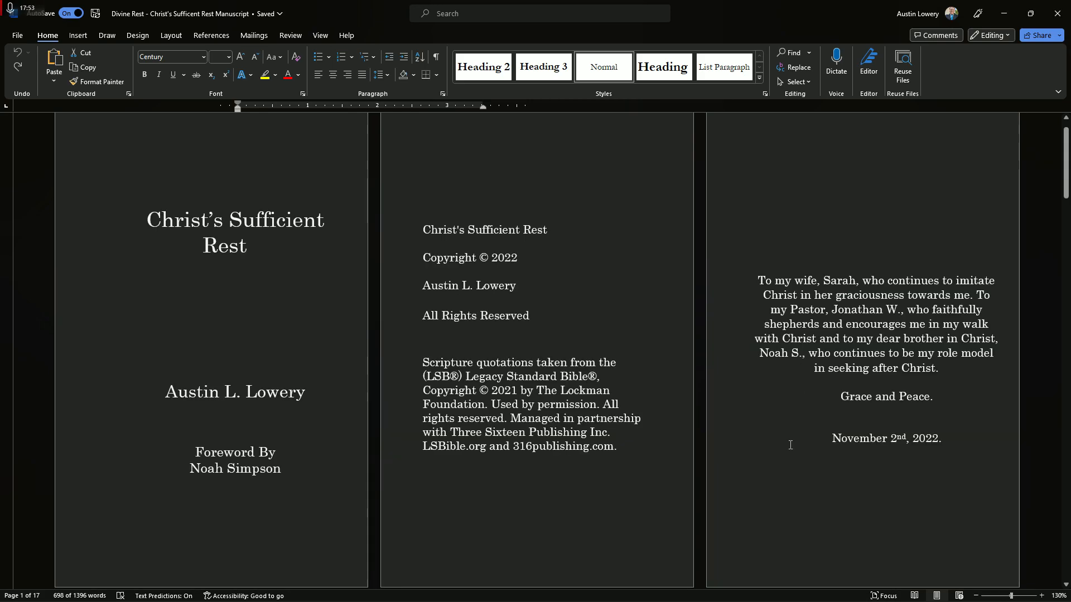
Switch to Document4 and select the two opening paragraphs on its first page
mouse_move(498, 589)
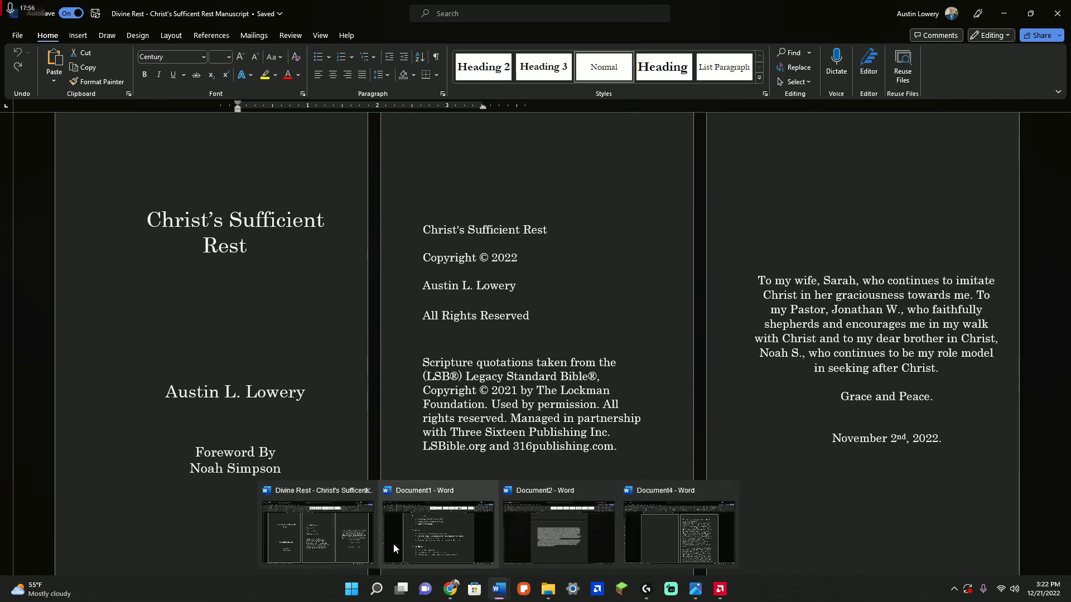
click(558, 533)
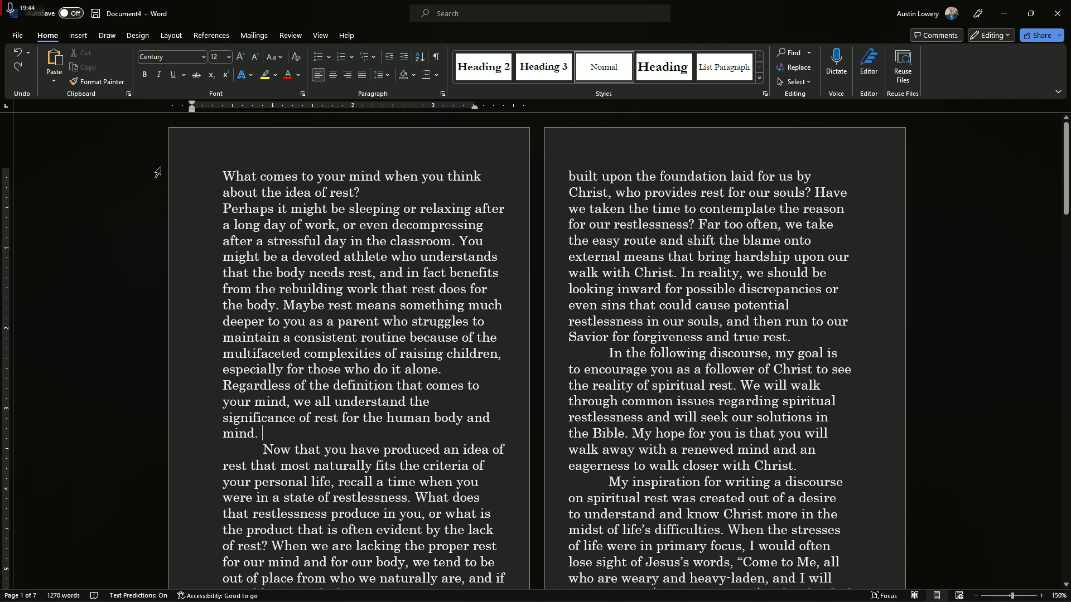
drag(265, 435, 223, 176)
drag(359, 182, 397, 168)
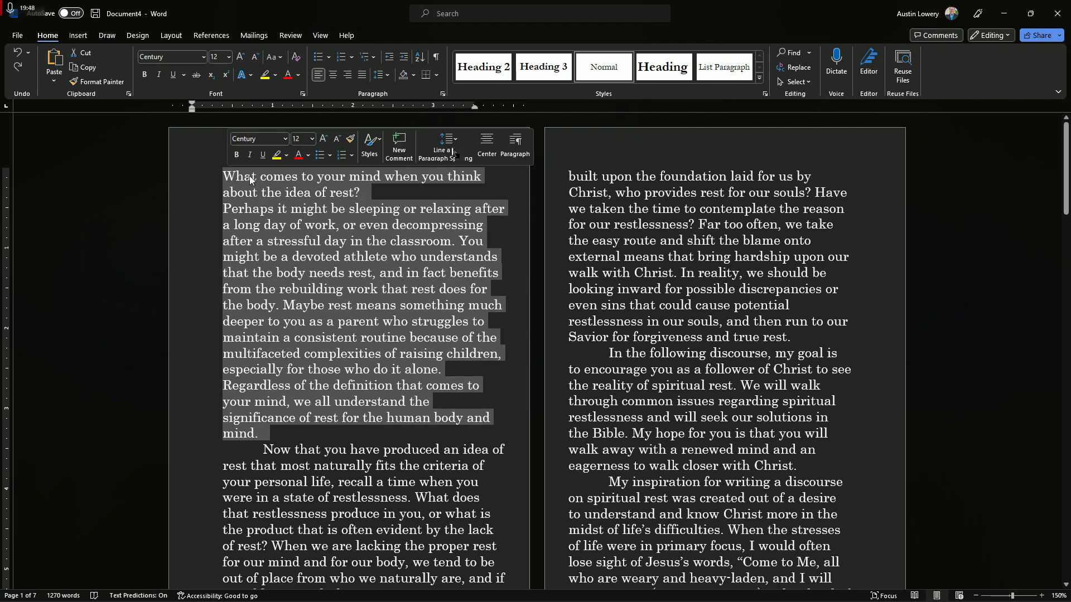
Set the line spacing of the whole document to 1.5 lines and check the resulting text flow
key(ctrl+a)
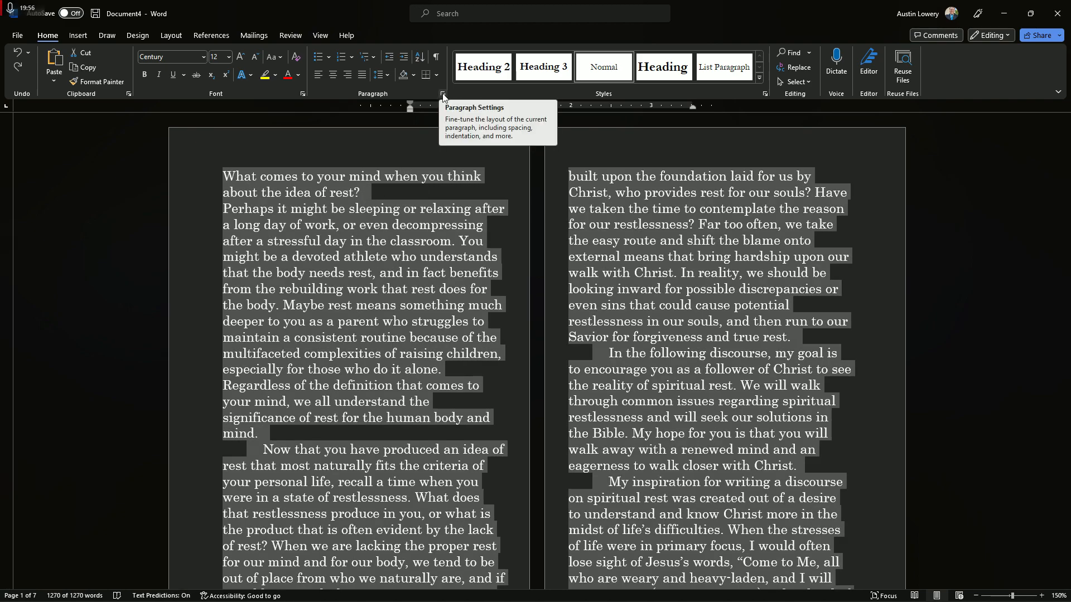
click(442, 96)
drag(481, 150, 576, 164)
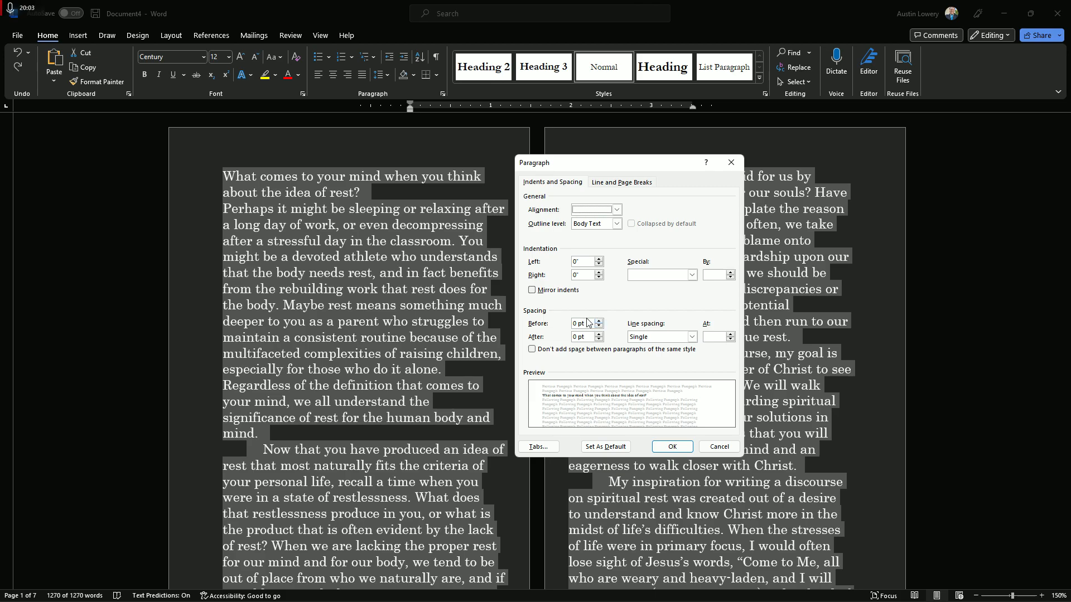
click(692, 337)
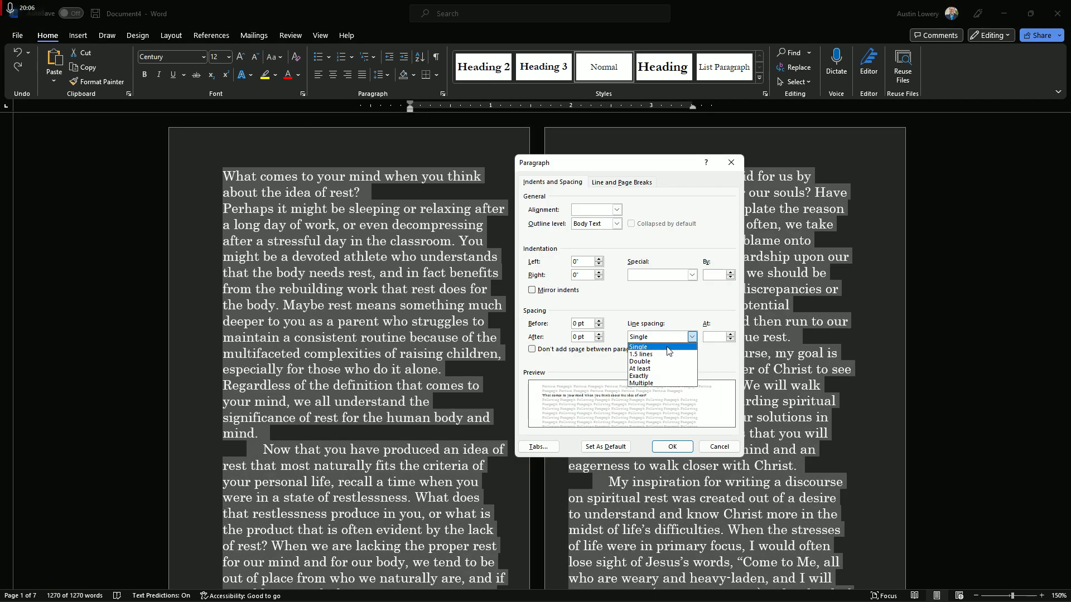
click(669, 355)
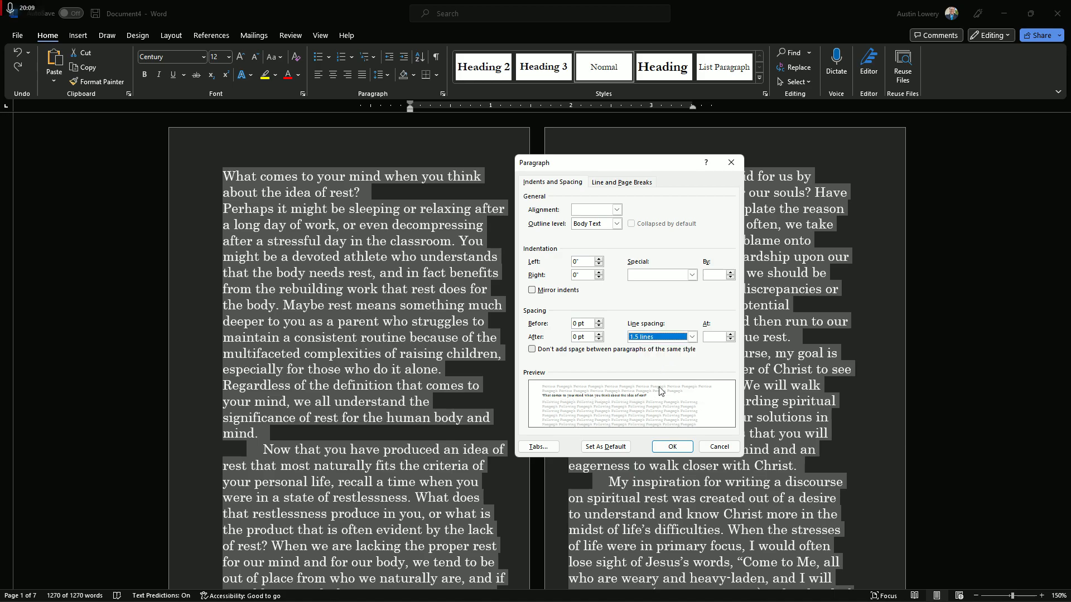
click(672, 447)
click(503, 450)
scroll(504, 451, down, 3)
scroll(504, 450, up, 2)
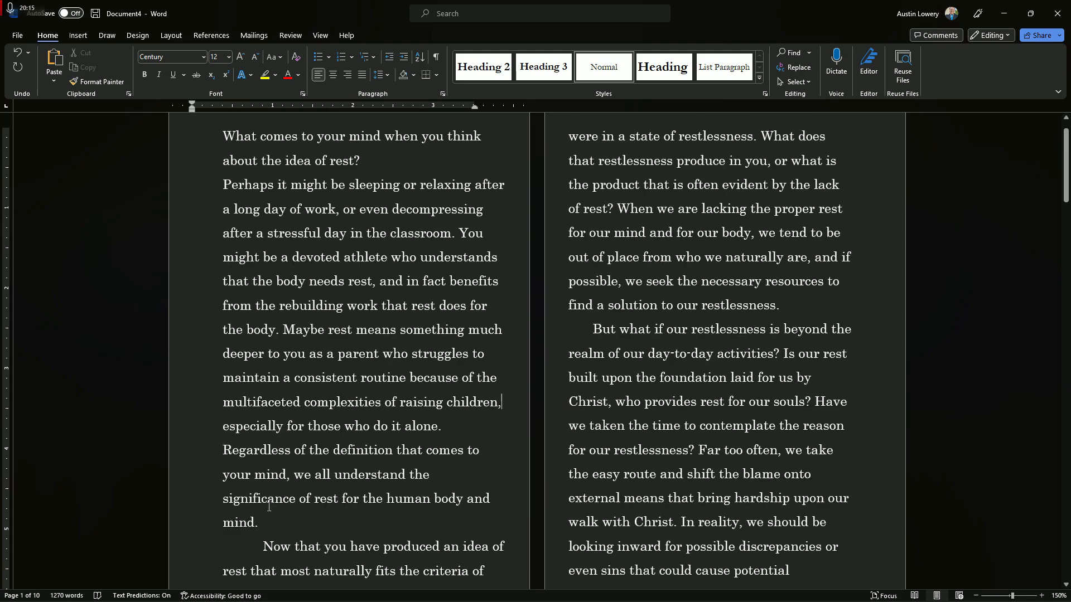
Set the line spacing of the two opening paragraphs to Exactly 15 pt
drag(260, 529, 216, 186)
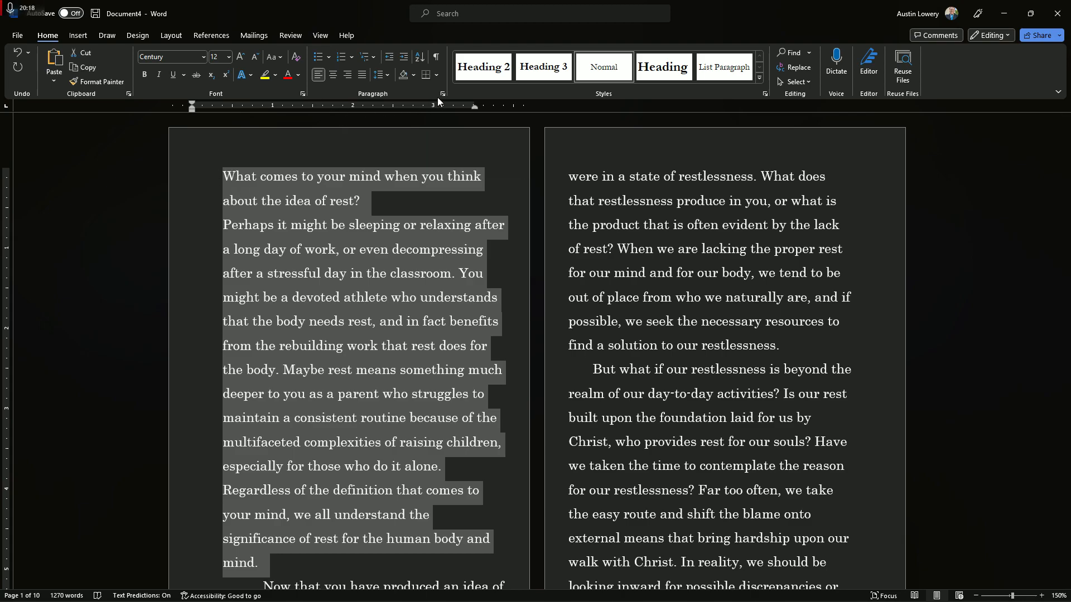
click(442, 94)
click(692, 336)
click(657, 376)
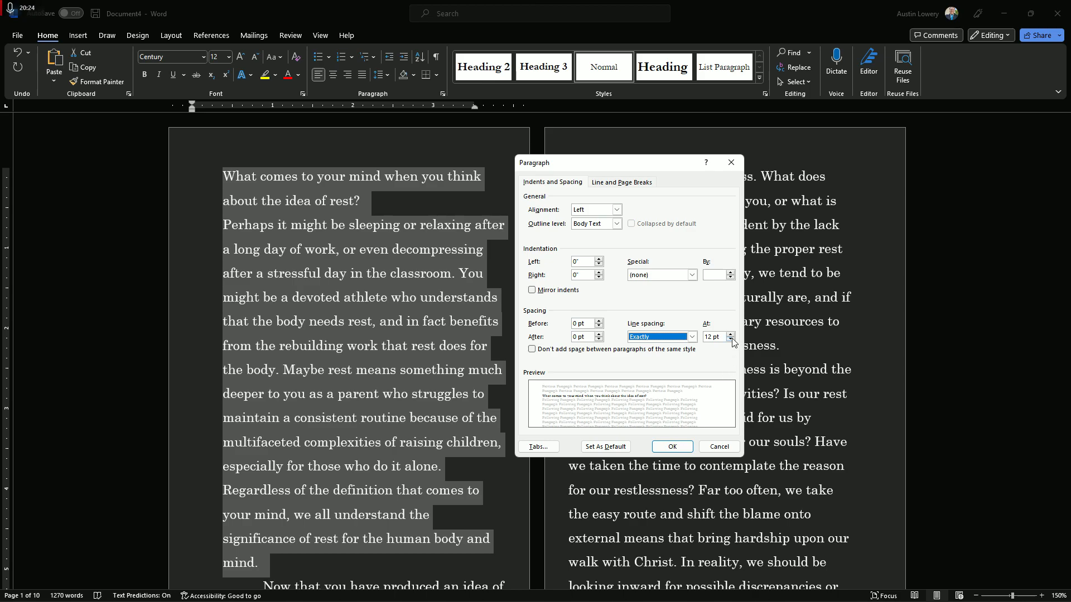
click(730, 340)
click(730, 340)
click(731, 339)
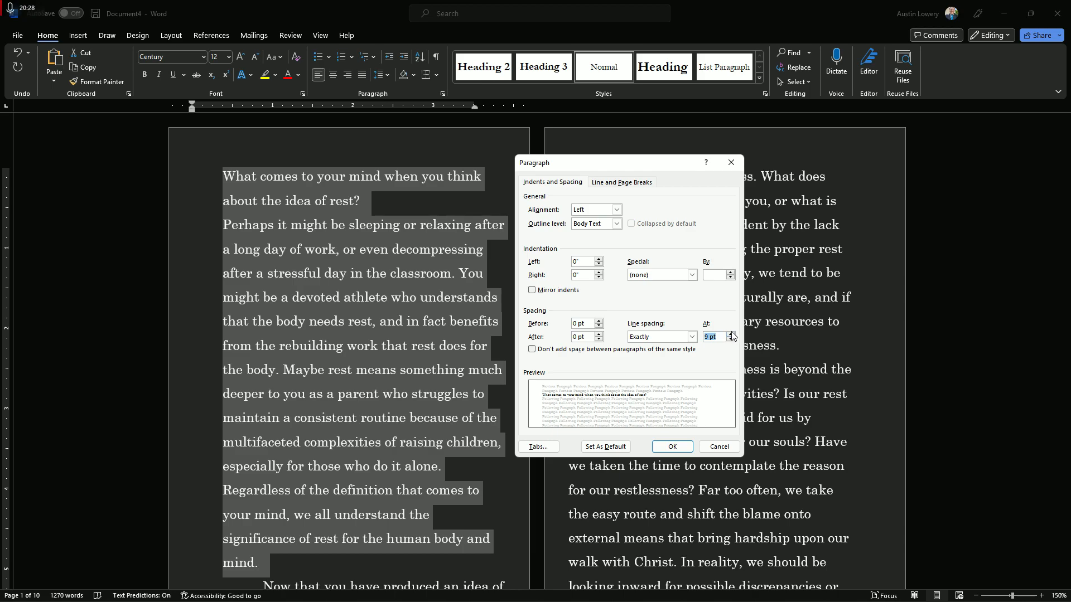
click(730, 334)
click(730, 334)
click(730, 334)
click(730, 334)
click(731, 334)
click(731, 334)
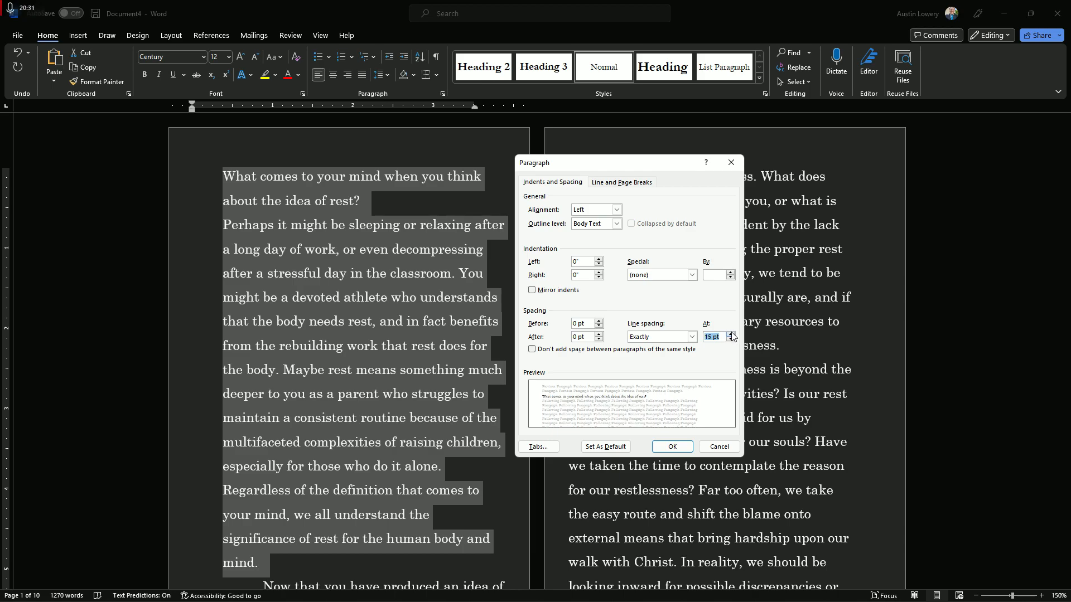
click(672, 447)
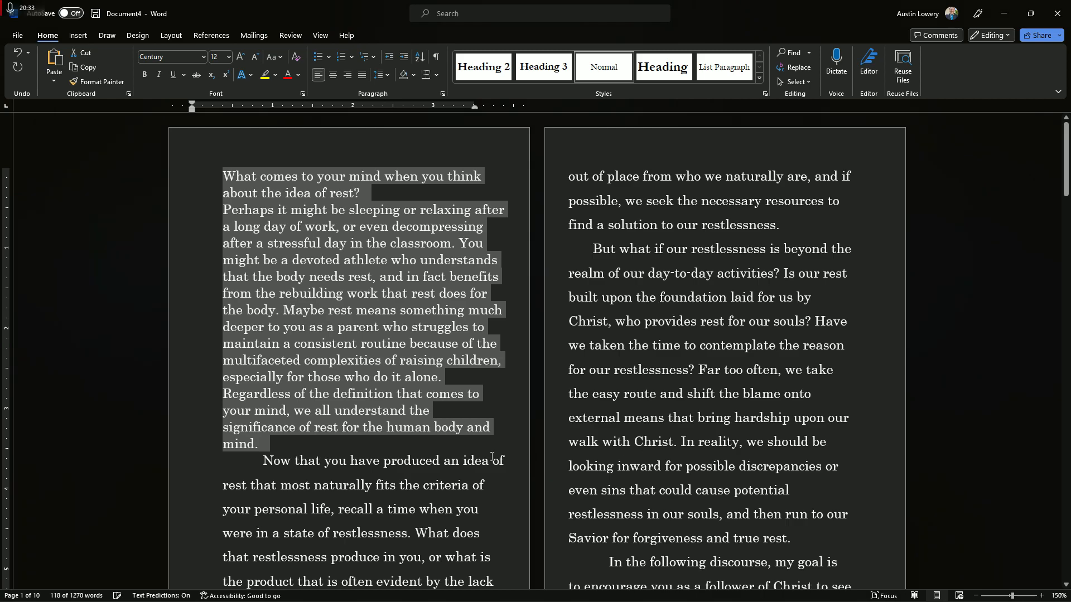
click(502, 447)
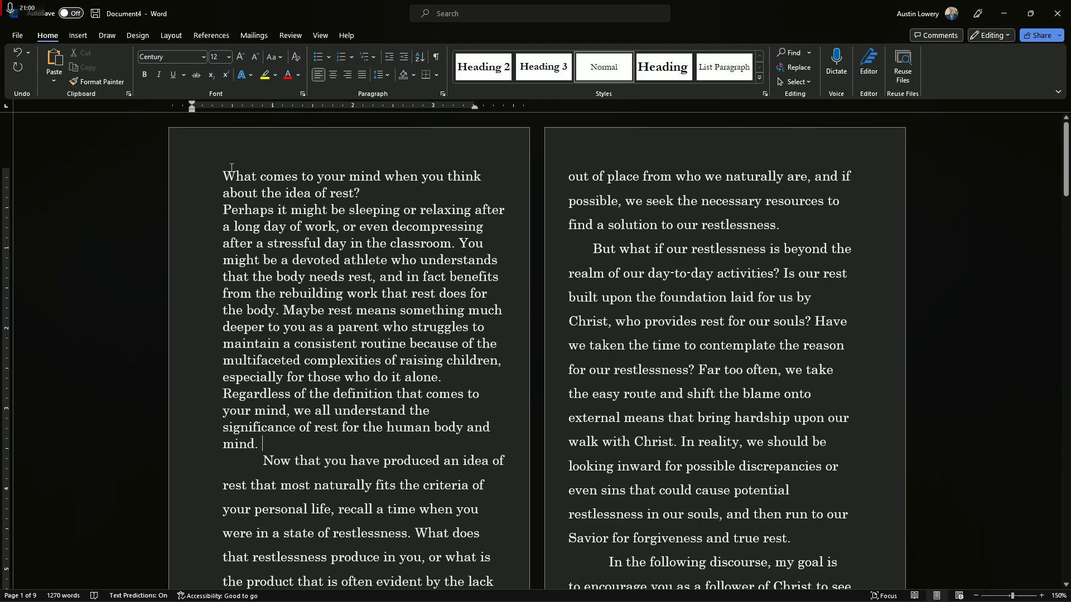
Compare the spacing of the first-page paragraphs and set the whole document's line spacing to Exactly 15 pt
scroll(255, 428, down, 2)
scroll(256, 425, up, 1)
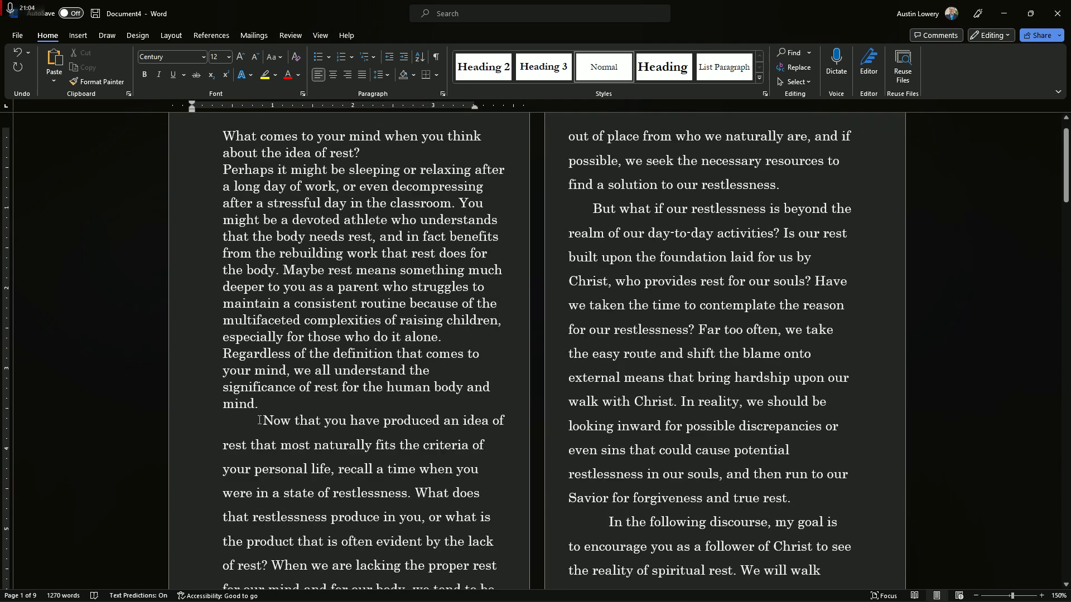
scroll(266, 419, down, 2)
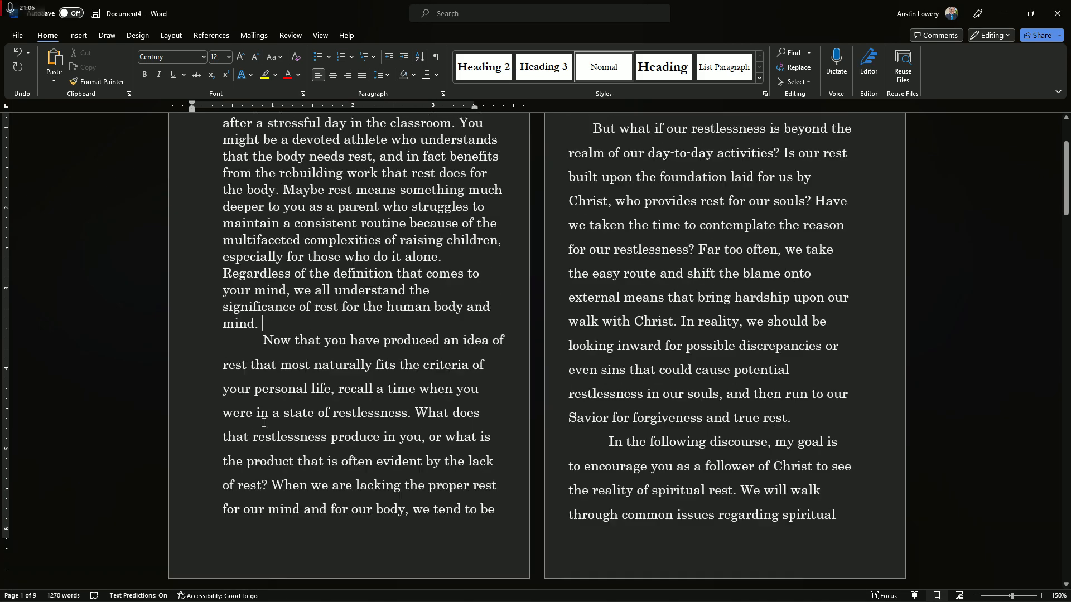
scroll(265, 418, up, 2)
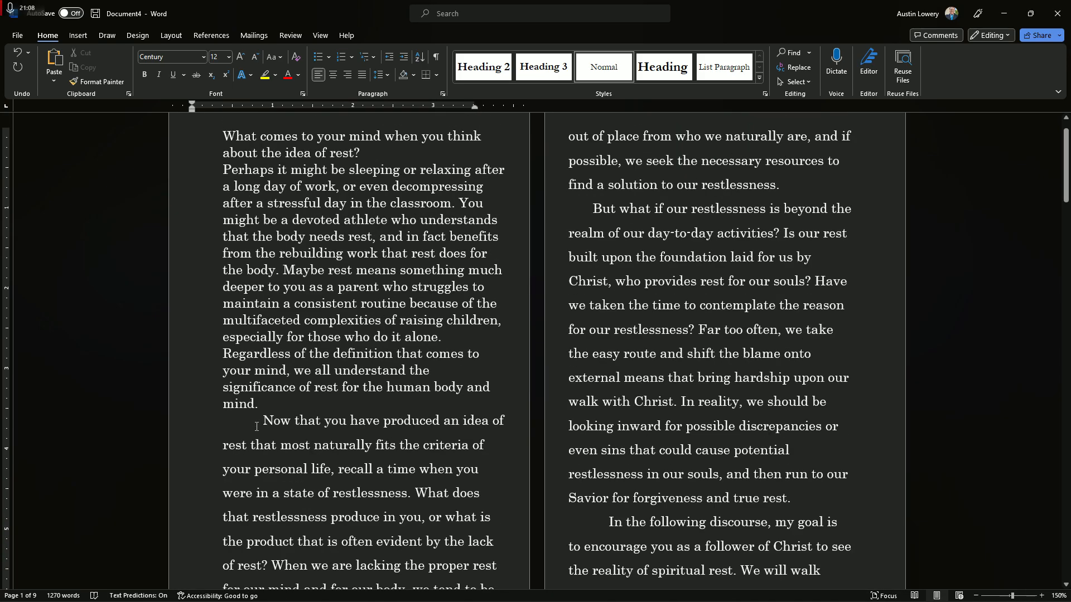
click(263, 421)
key(ctrl+a)
click(442, 95)
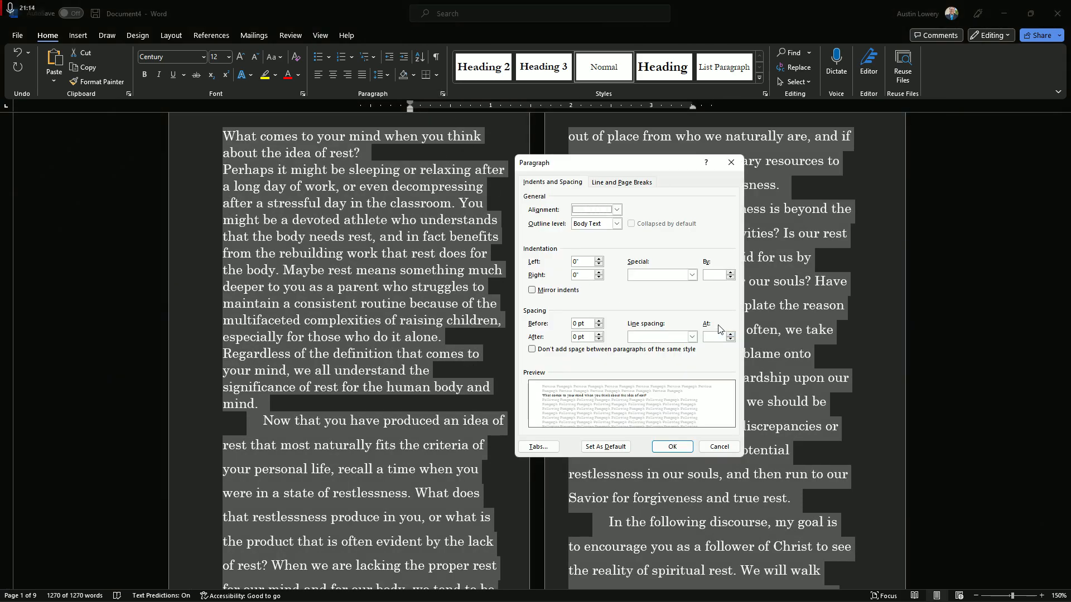
click(691, 337)
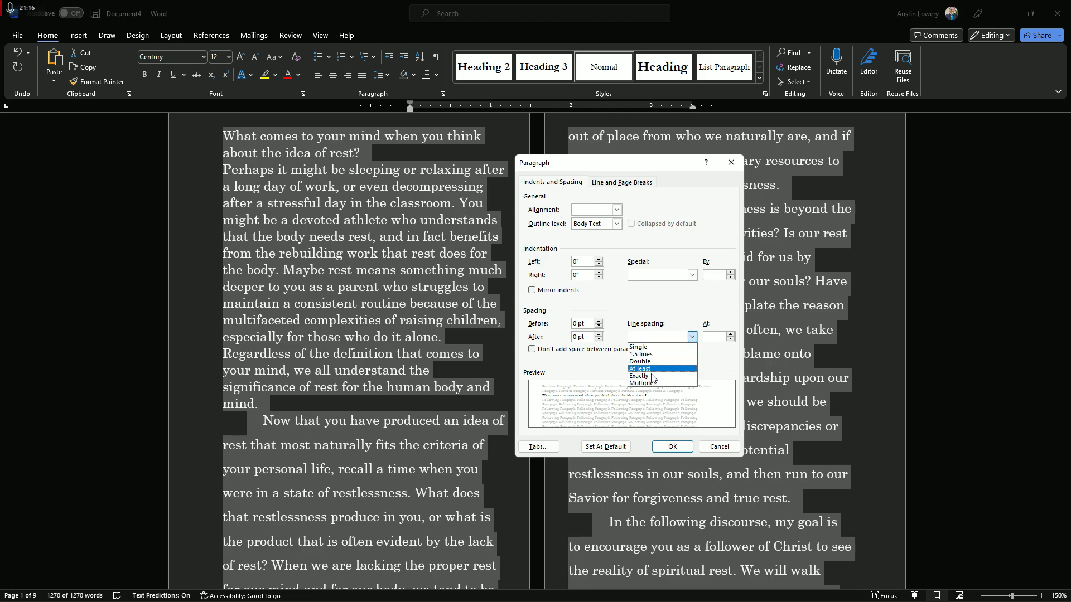
click(638, 376)
click(729, 334)
click(730, 334)
click(730, 334)
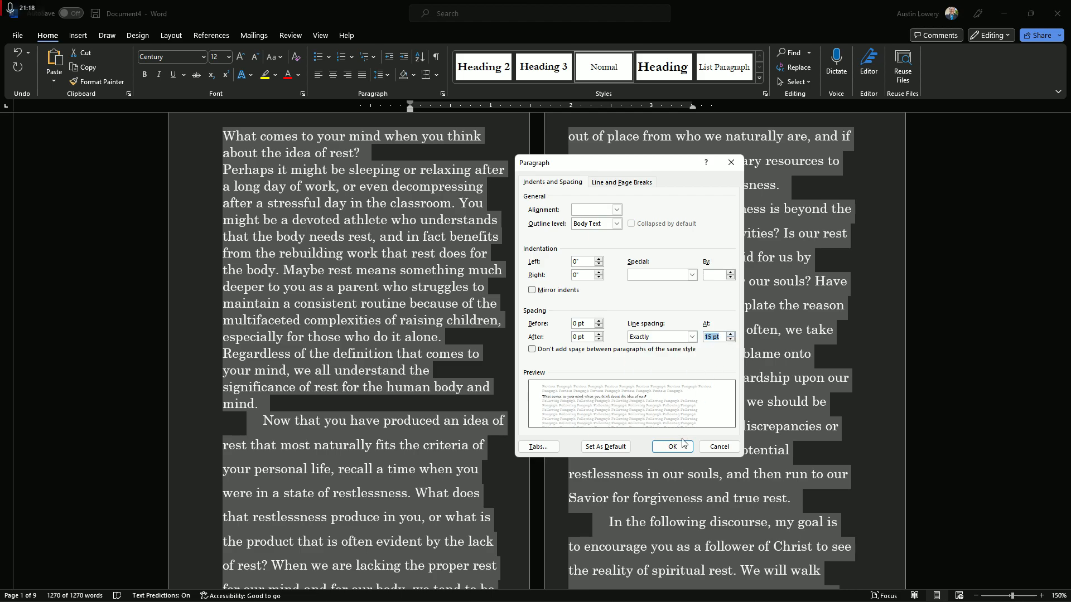
click(672, 447)
click(499, 485)
Indent the first line of the opening paragraph and check it against the other paragraphs
key(ctrl+Home)
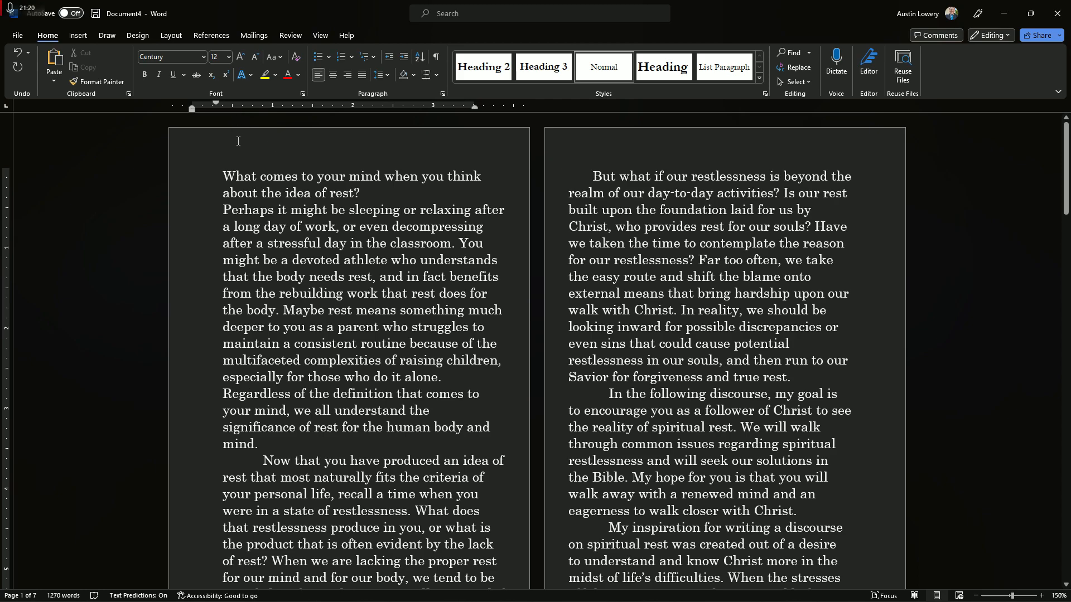
key(Tab)
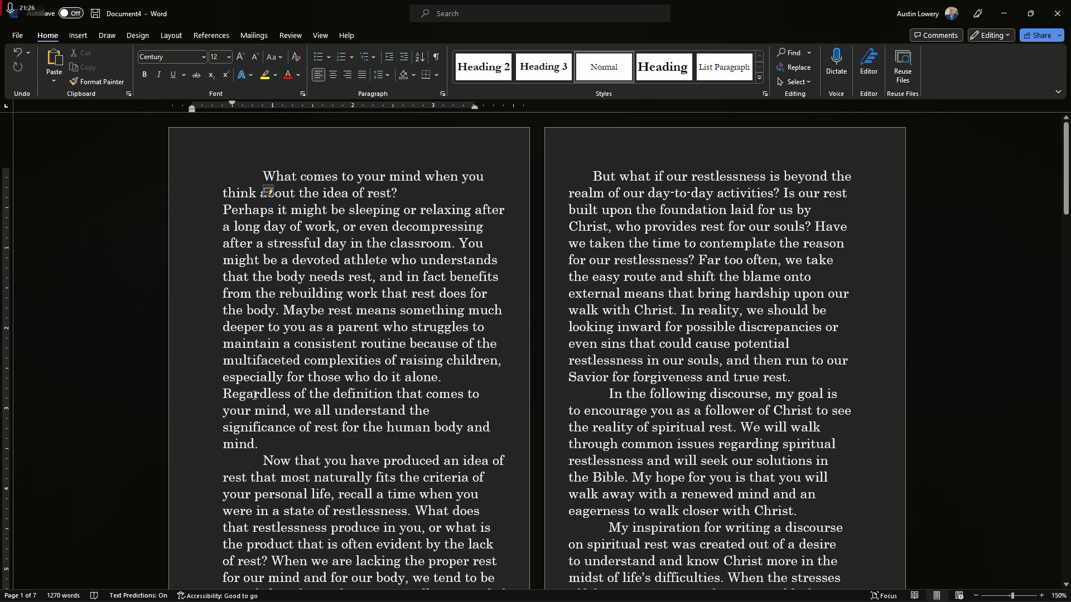
scroll(255, 396, down, 1)
scroll(290, 399, up, 1)
scroll(435, 429, down, 6)
scroll(446, 429, up, 6)
Give every paragraph in the document a first-line indent of 0.3 in
key(ctrl+a)
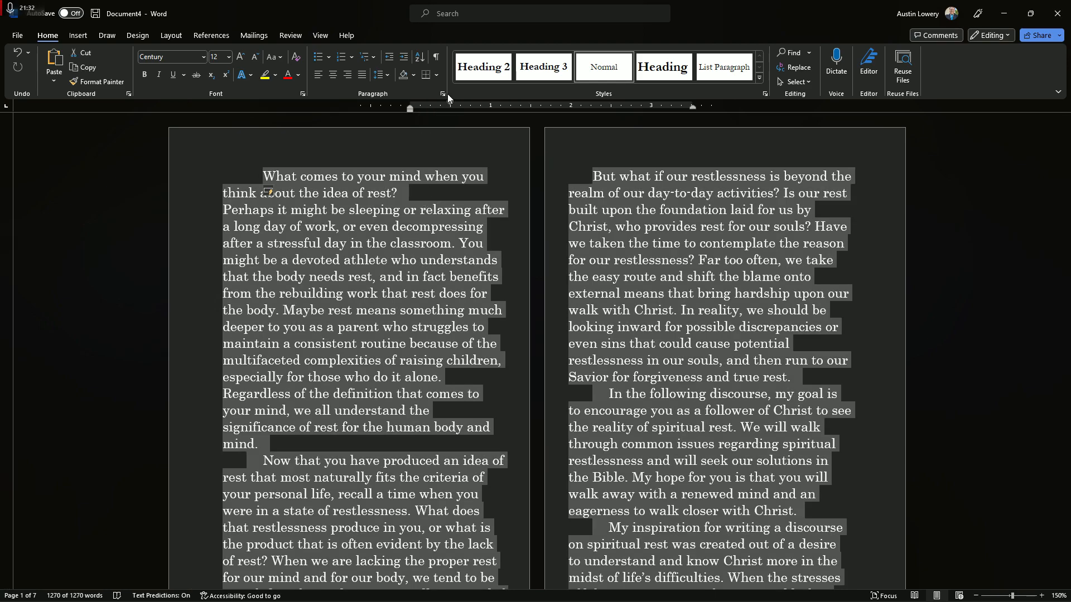
click(443, 94)
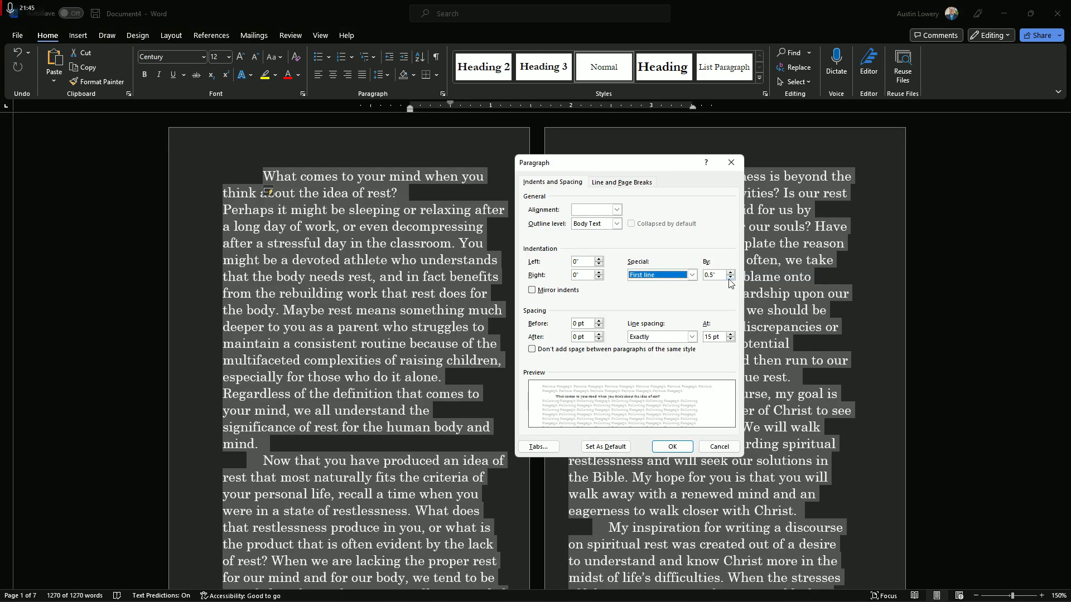
click(729, 278)
click(730, 278)
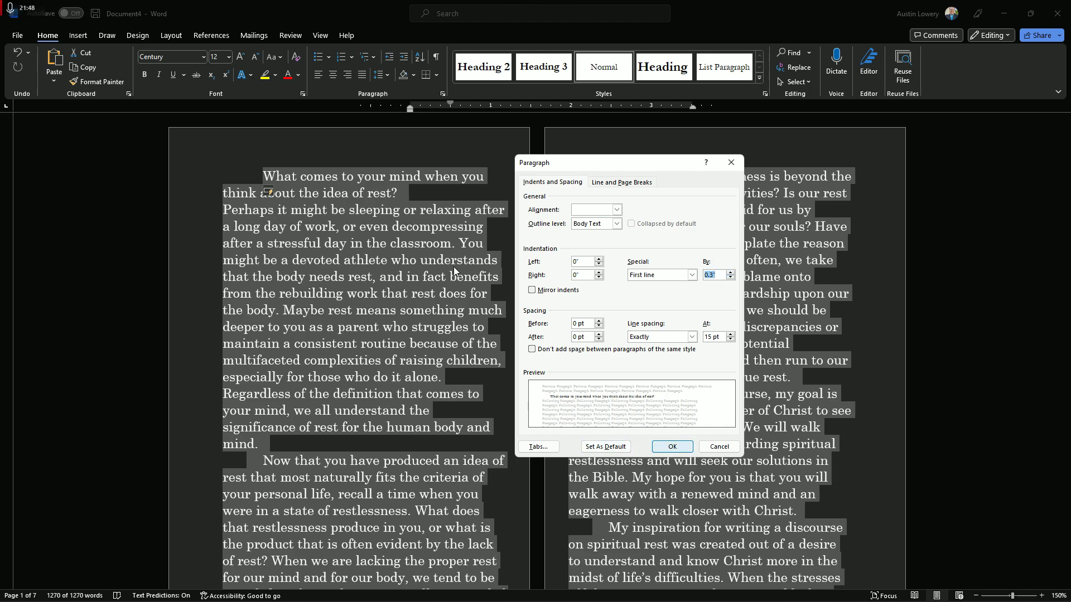
click(672, 447)
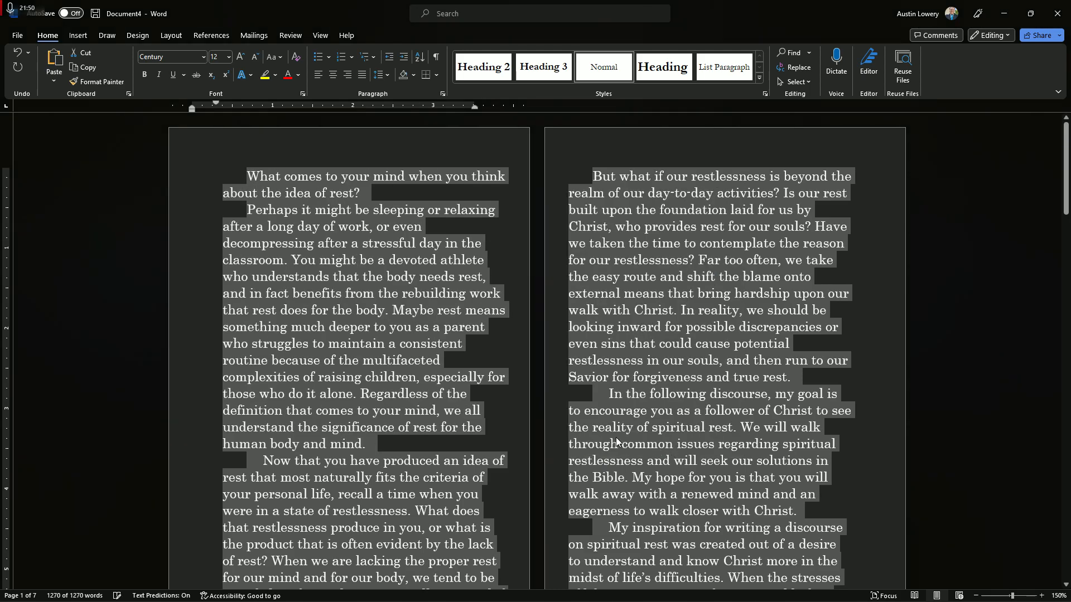
Remove the extra leading indent from the paragraph starting "Now that you have produced" so it matches the 0.3 in first-line indent
click(262, 460)
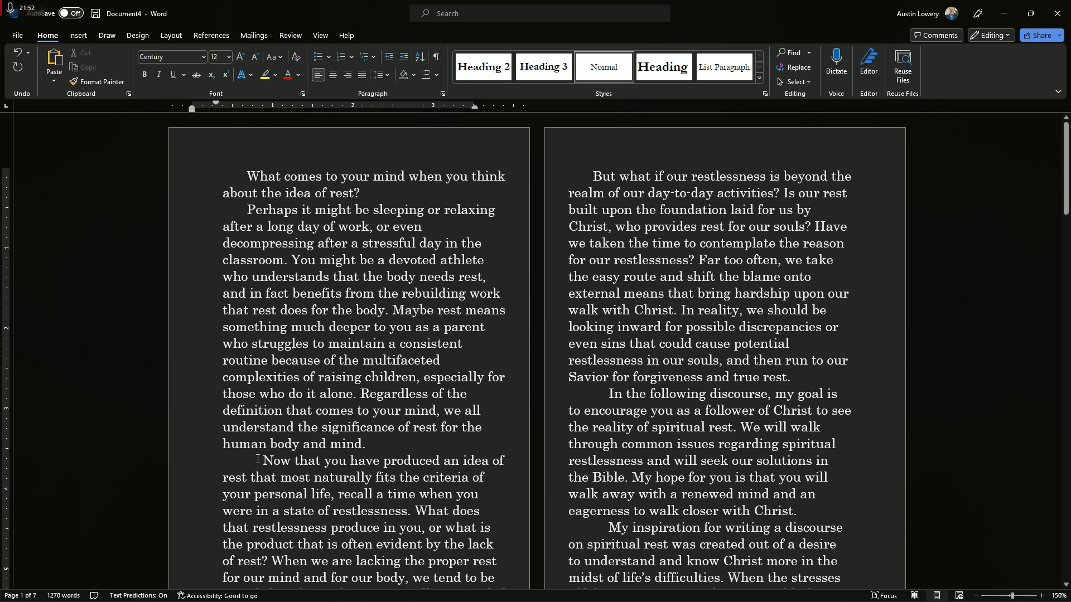
scroll(235, 440, down, 1)
drag(246, 420, 440, 471)
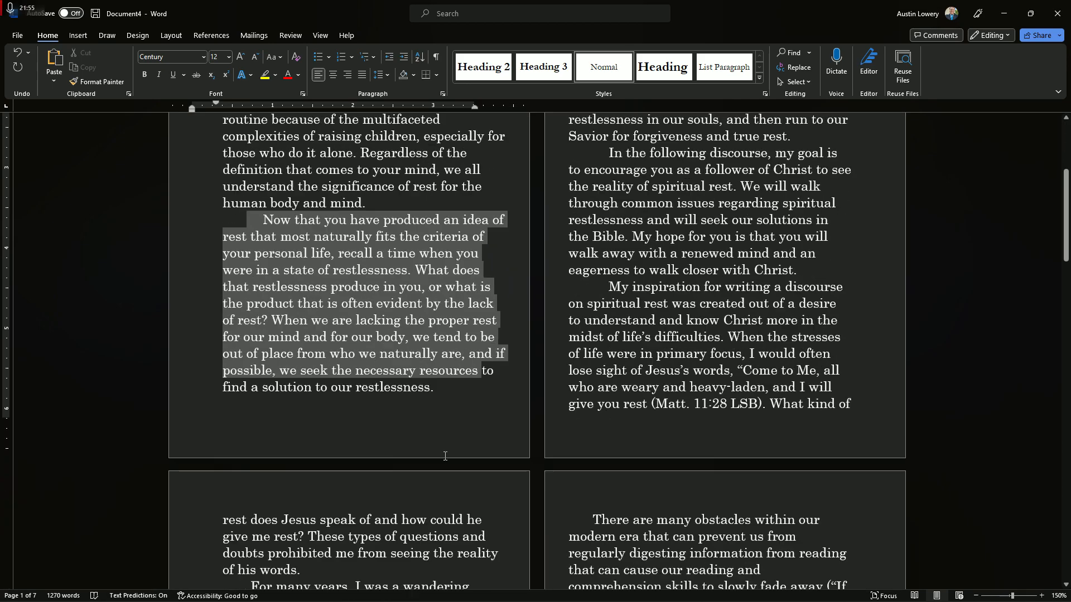
drag(445, 456, 391, 432)
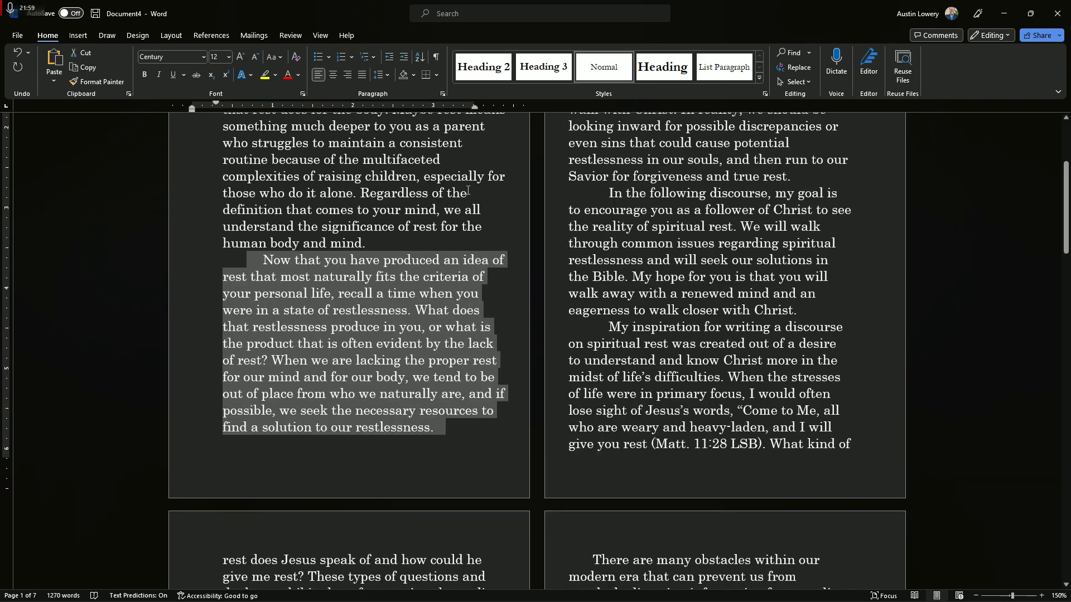
click(441, 94)
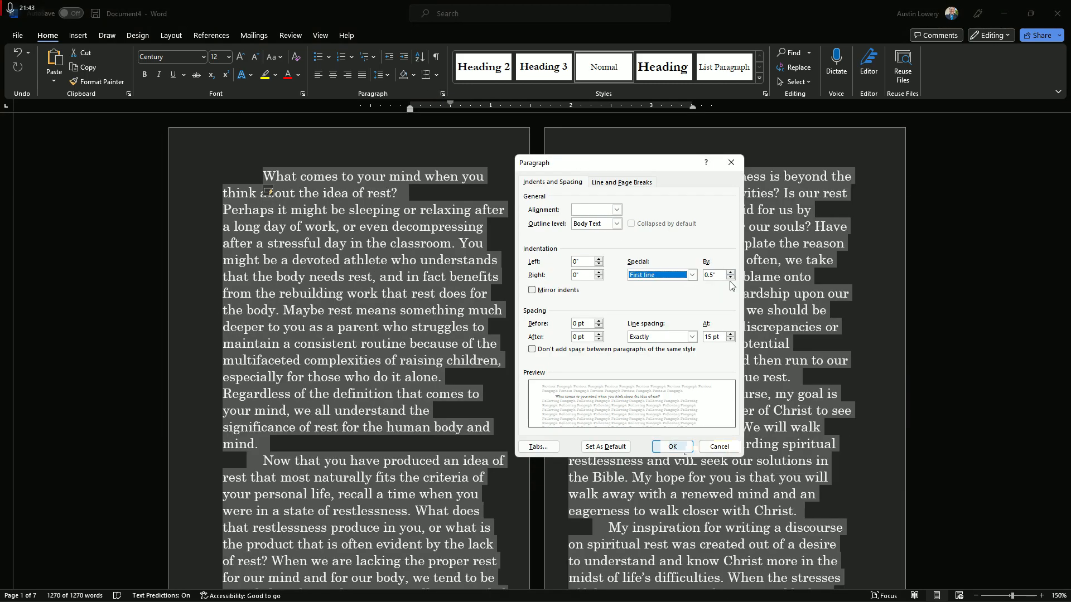
key(Return)
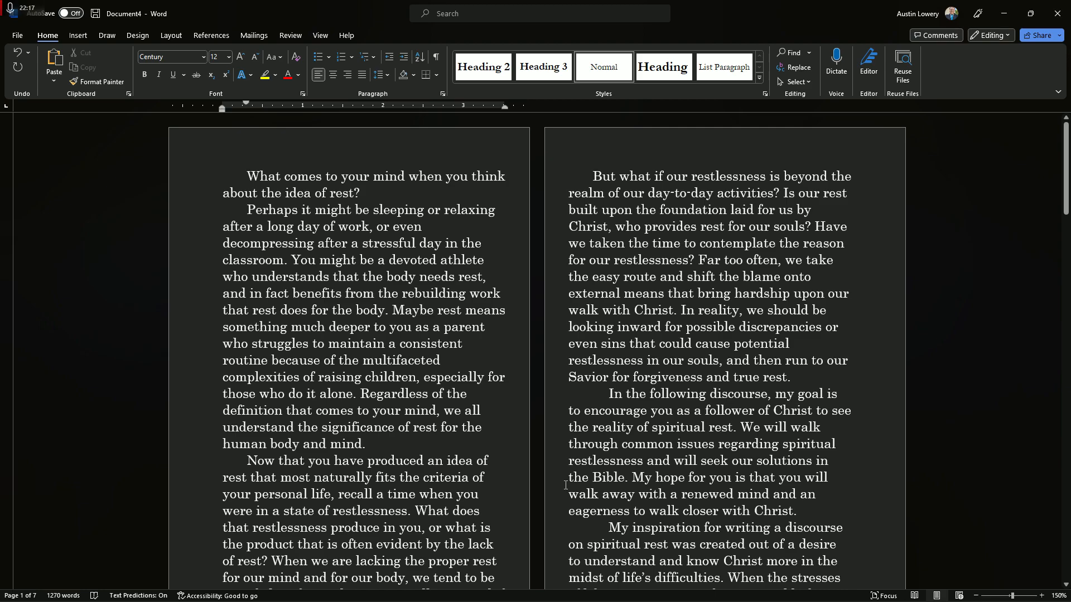
scroll(565, 485, down, 4)
scroll(565, 485, up, 4)
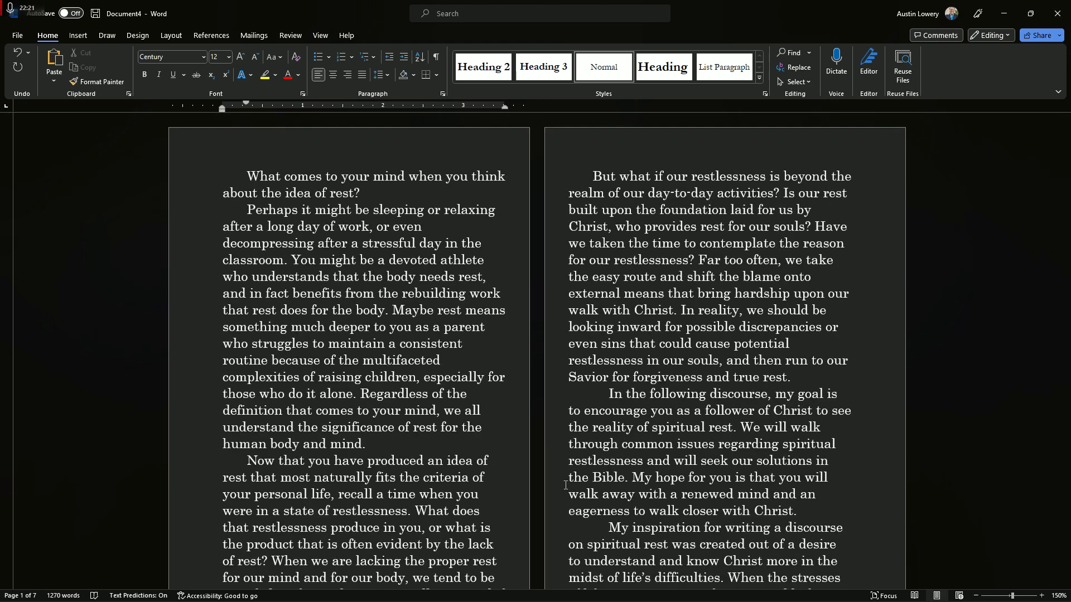
Switch to the Divine Rest manuscript and examine the paragraph layout of its introduction pages
mouse_move(498, 590)
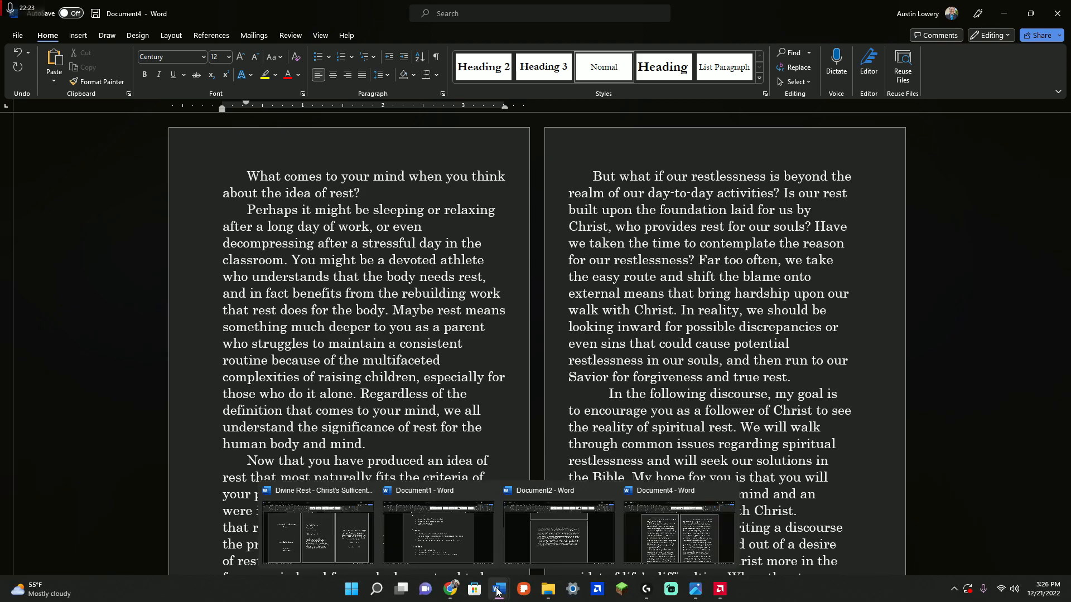
click(353, 549)
scroll(410, 469, down, 10)
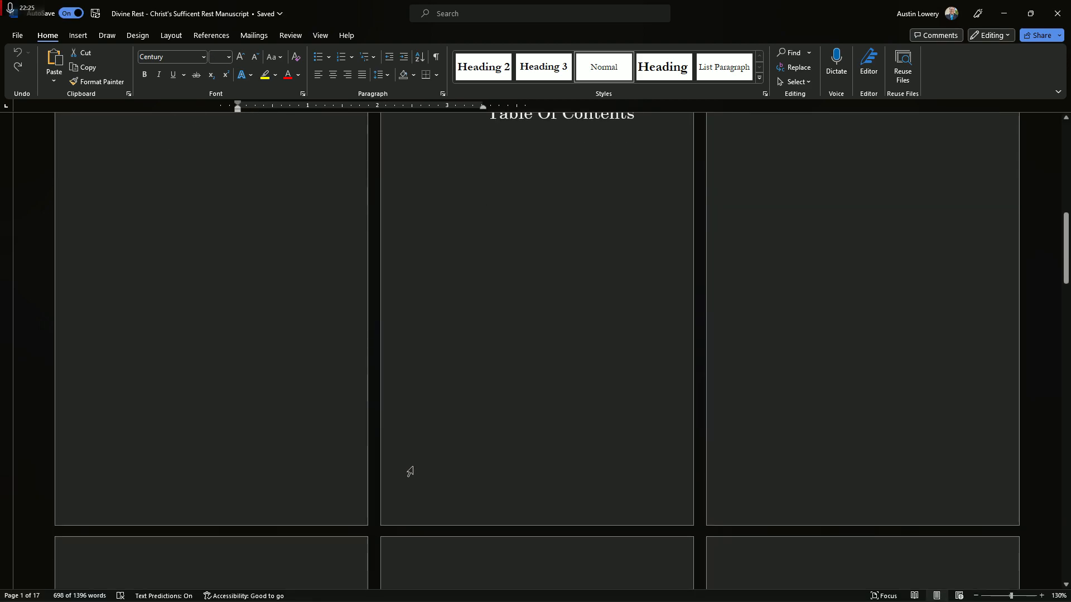
scroll(409, 473, down, 12)
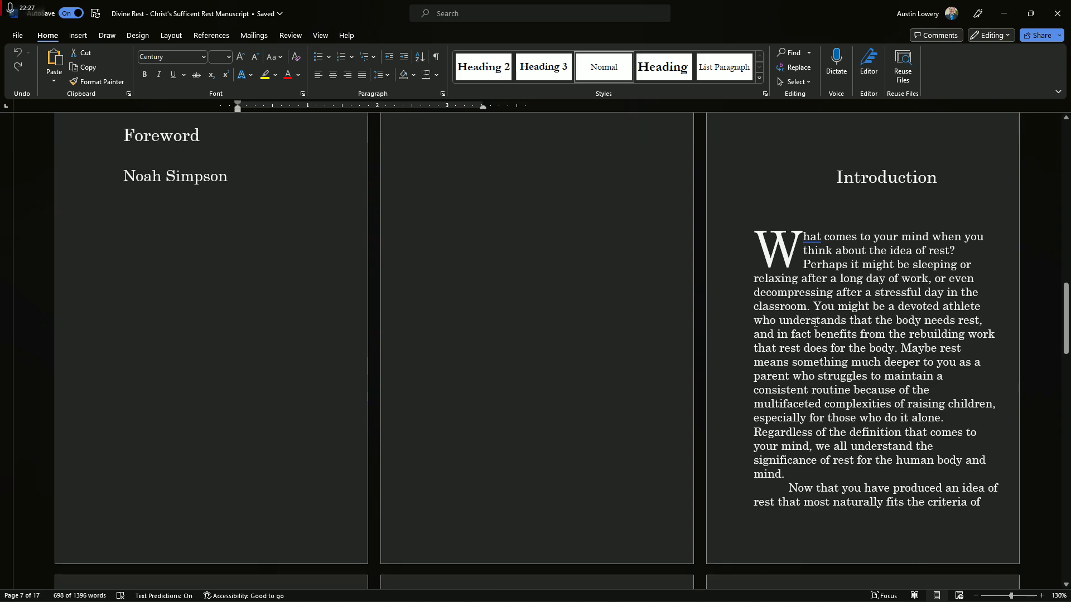
scroll(540, 477, down, 12)
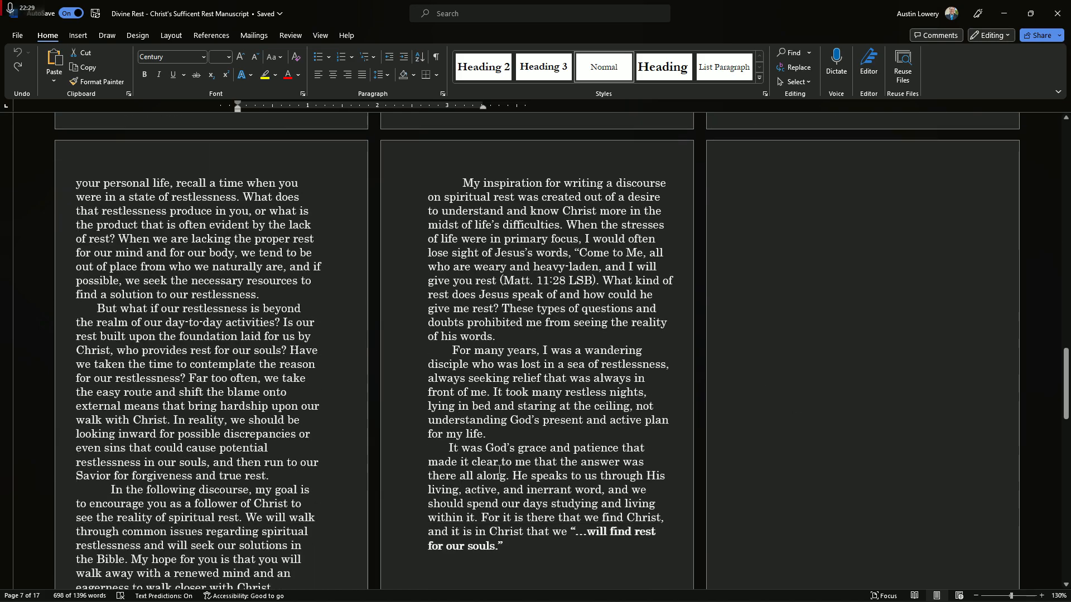
Return to the book draft and add a "Chapter 1" line above its opening paragraph
scroll(540, 466, down, 10)
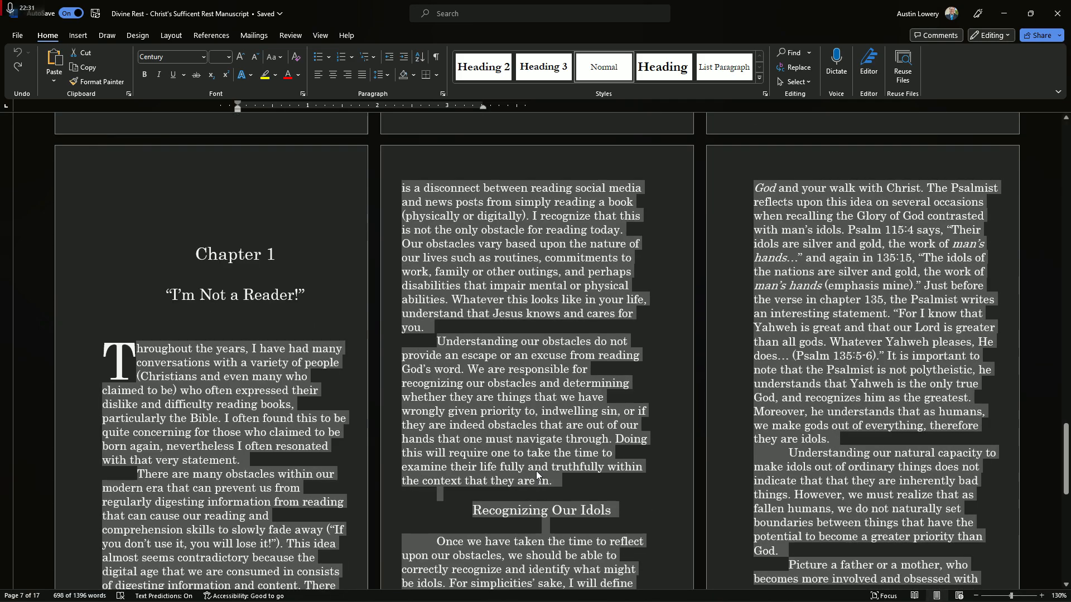
scroll(536, 471, up, 1)
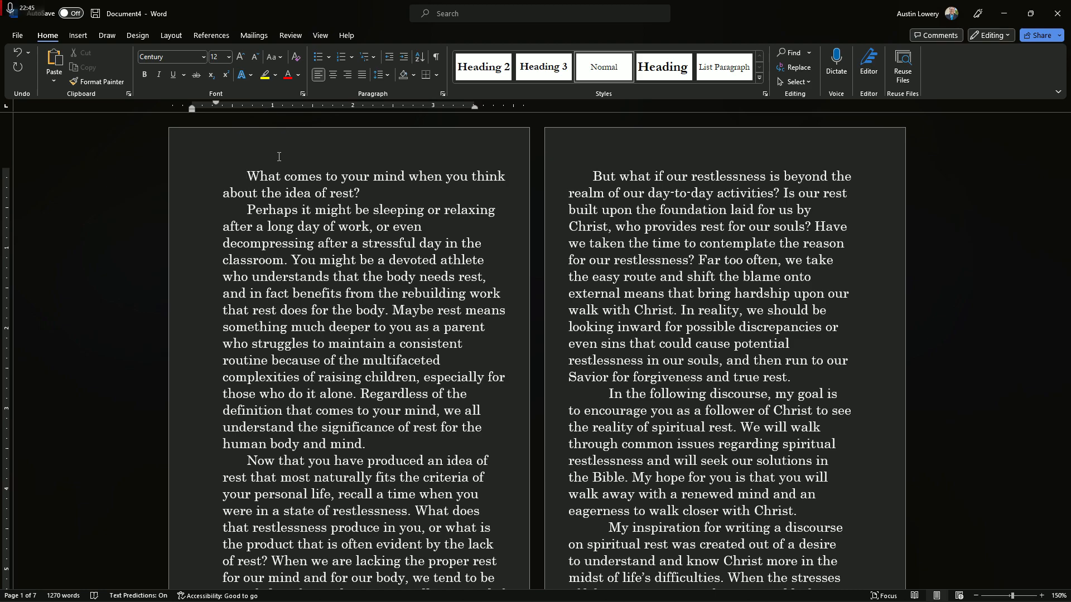
key(Return)
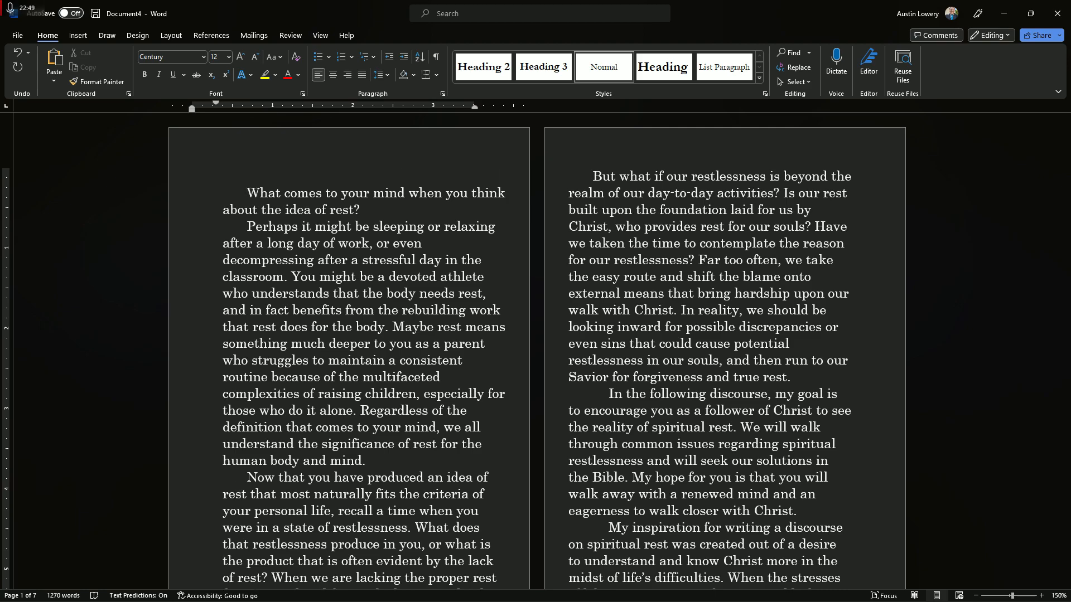
text(Chapter)
text( 1)
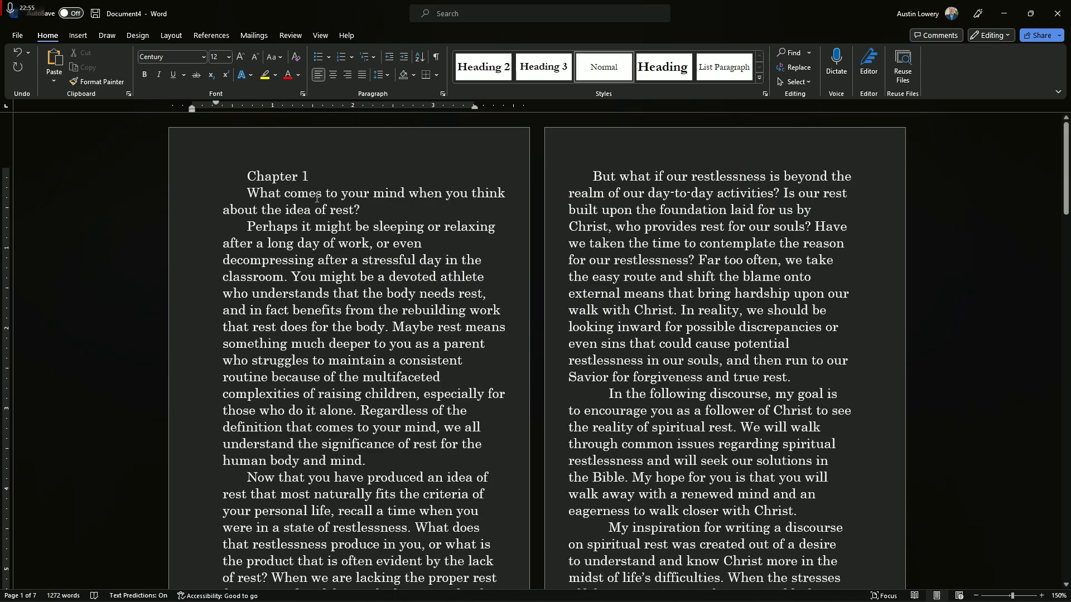
Start a new style from the "Chapter 1" line, naming it Tutorial Style and setting its font size to 20 pt
drag(316, 176, 265, 178)
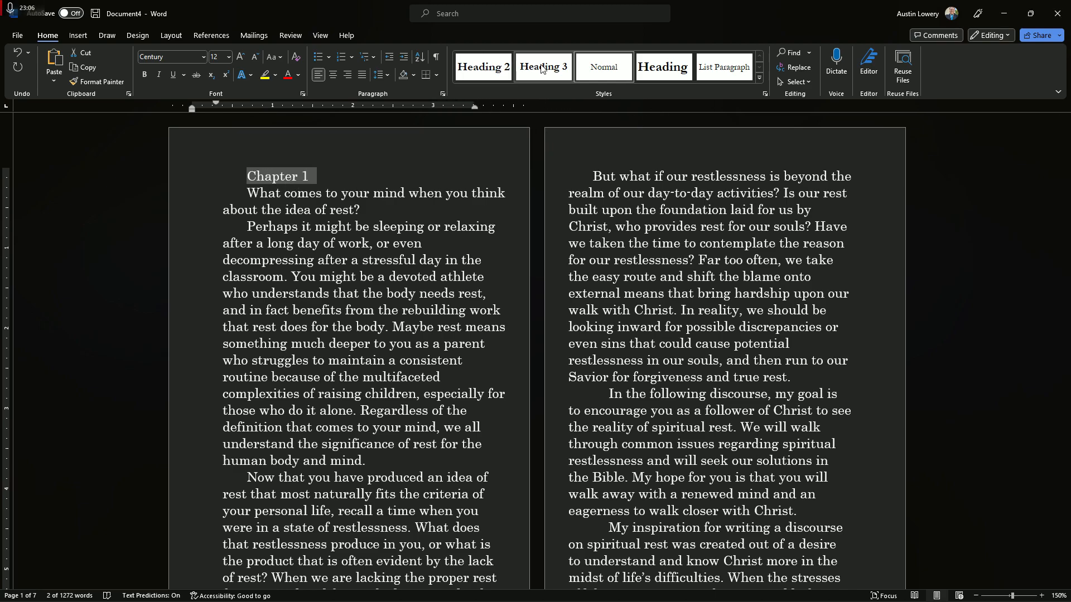
click(509, 68)
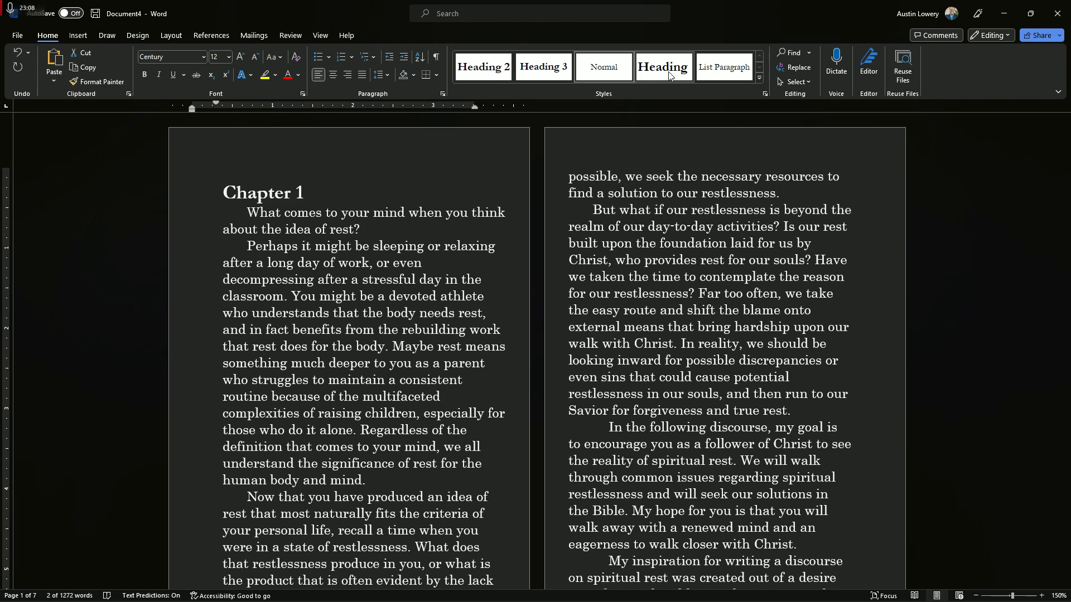
click(591, 74)
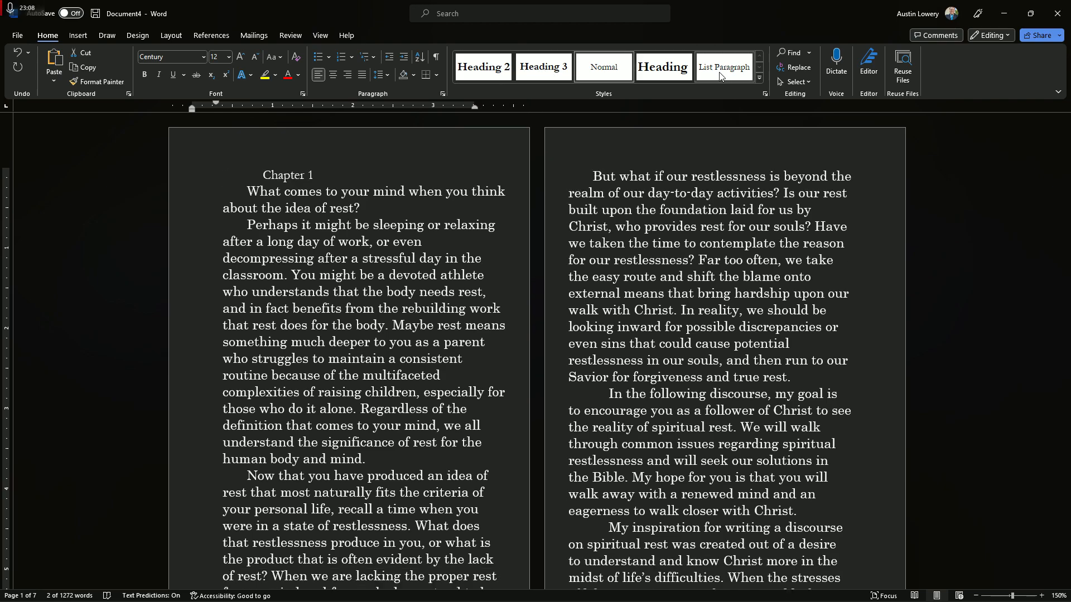
click(765, 94)
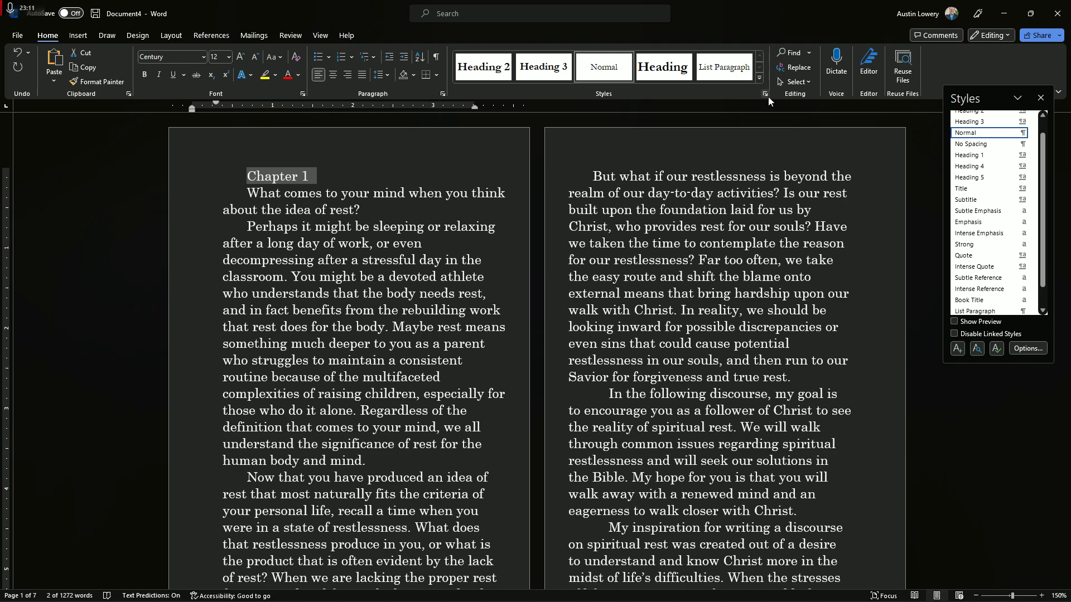
click(958, 350)
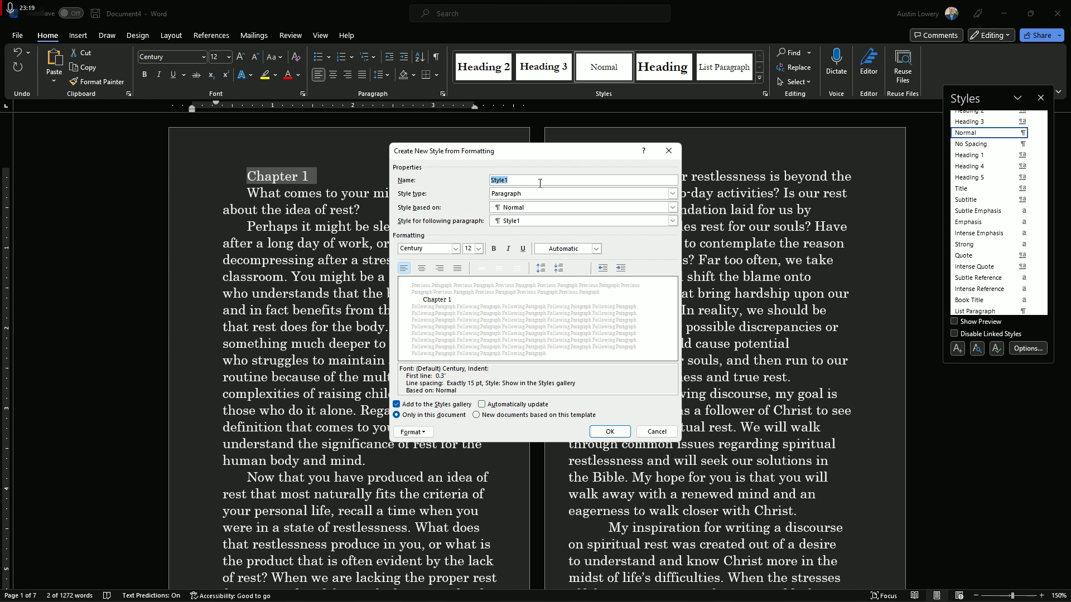
text(Tutorial)
click(477, 249)
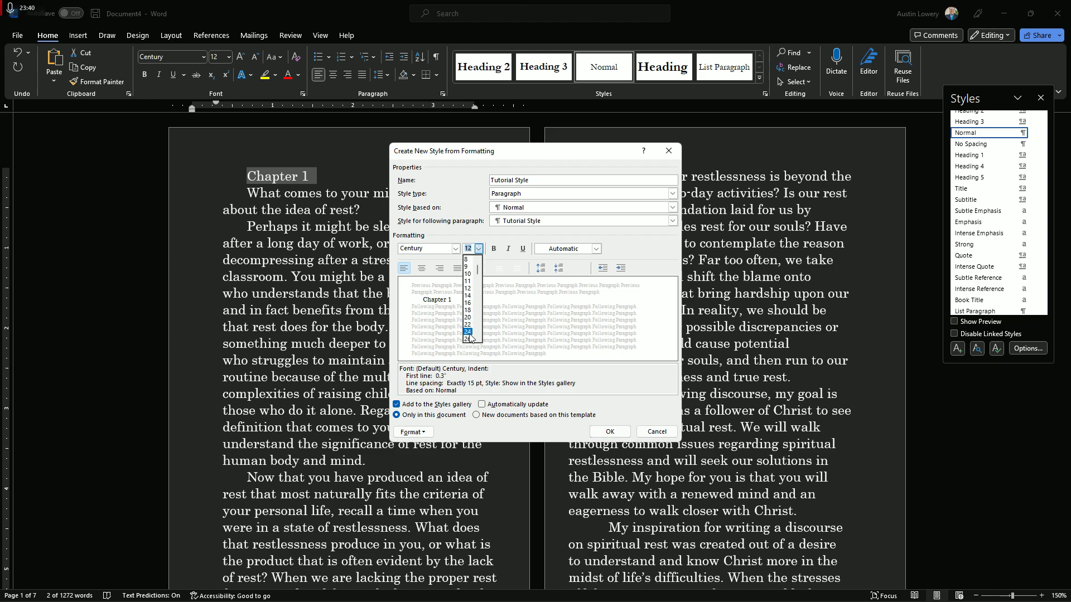
click(468, 316)
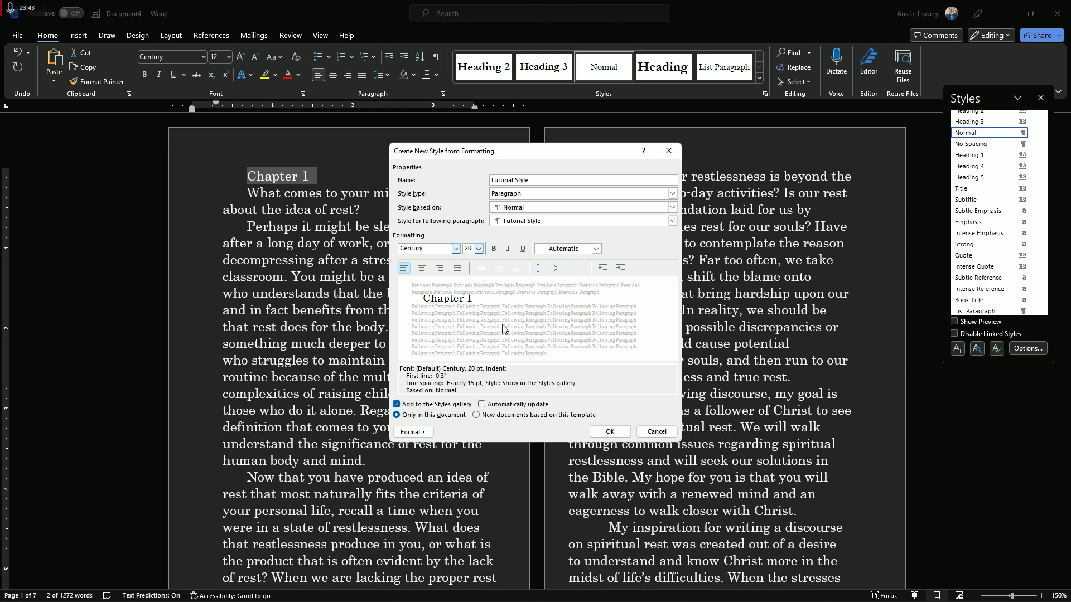
Set the new style's spacing before to 24 pt, centre its text and save the style
click(540, 270)
click(541, 270)
click(558, 270)
click(558, 269)
click(540, 270)
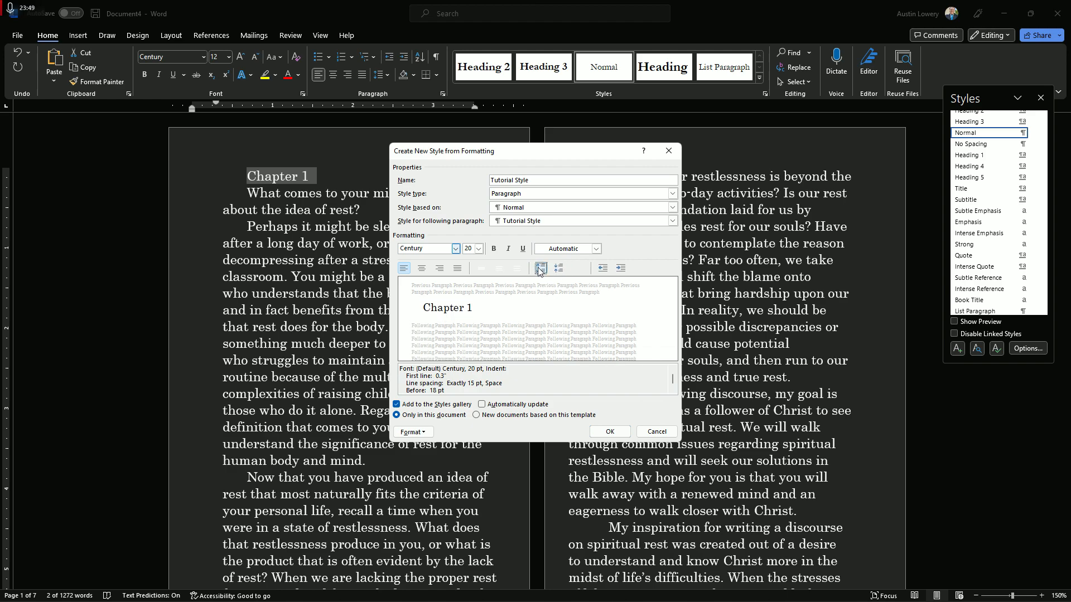
click(539, 270)
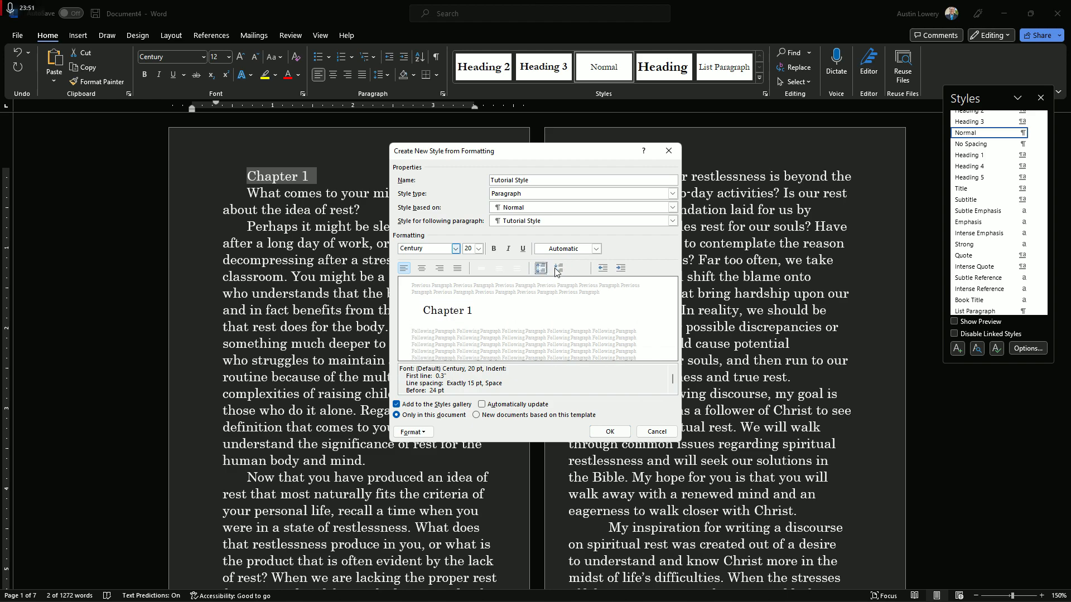
click(422, 270)
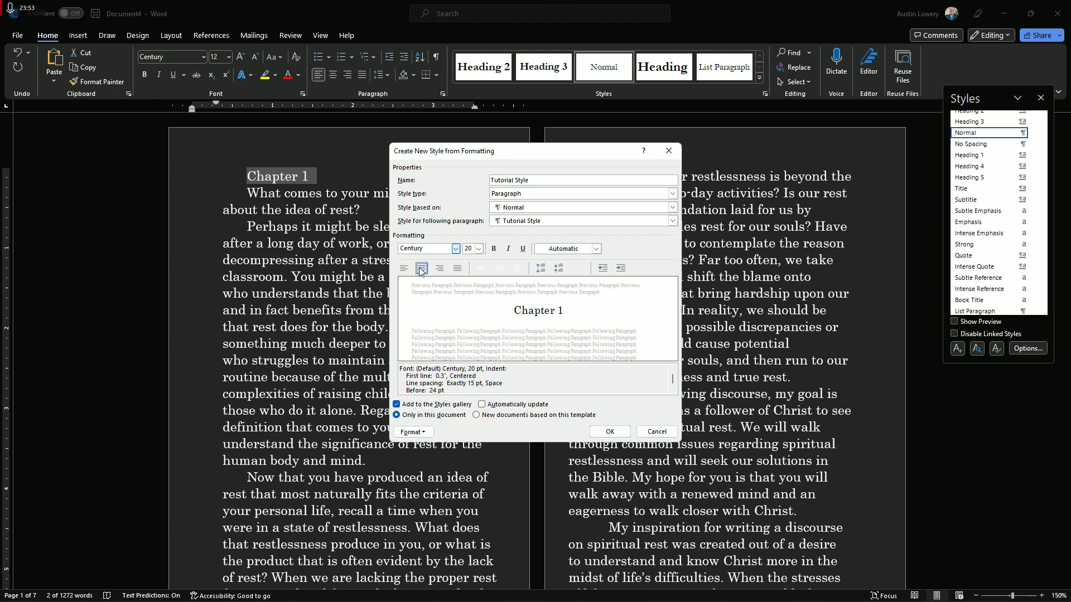
click(403, 269)
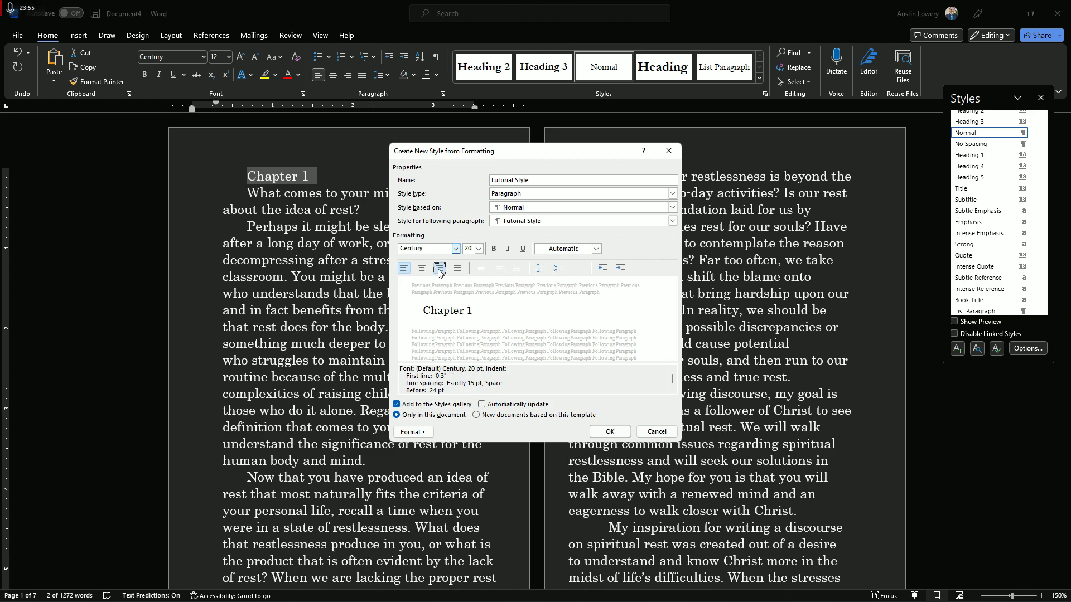
click(422, 269)
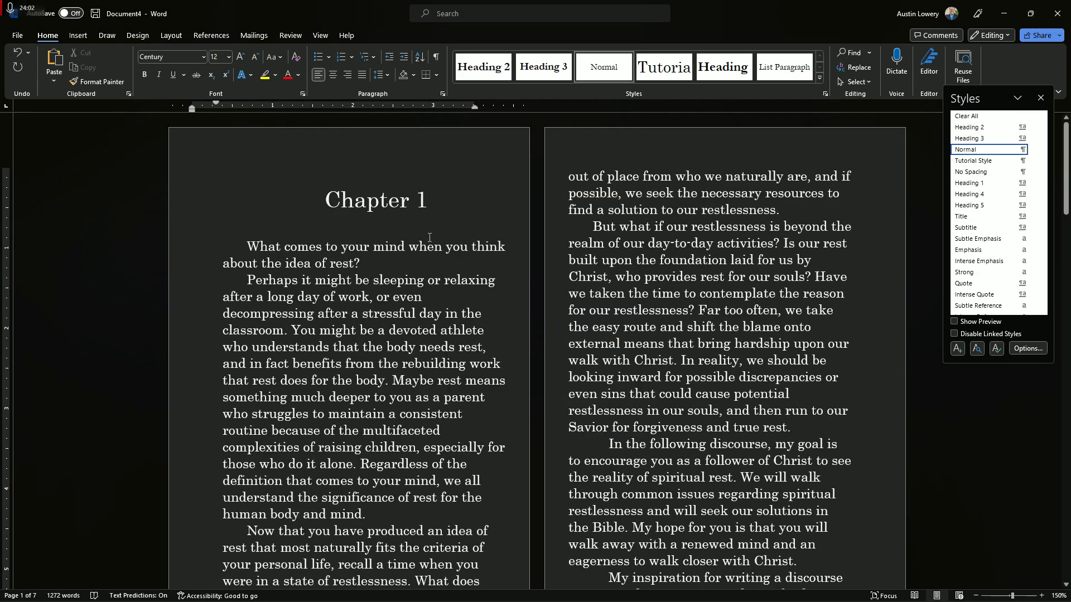
Apply Tutorial Style to the "Recognizing Our Idols" heading
scroll(429, 237, down, 20)
scroll(425, 244, down, 3)
click(308, 318)
drag(308, 318, 443, 324)
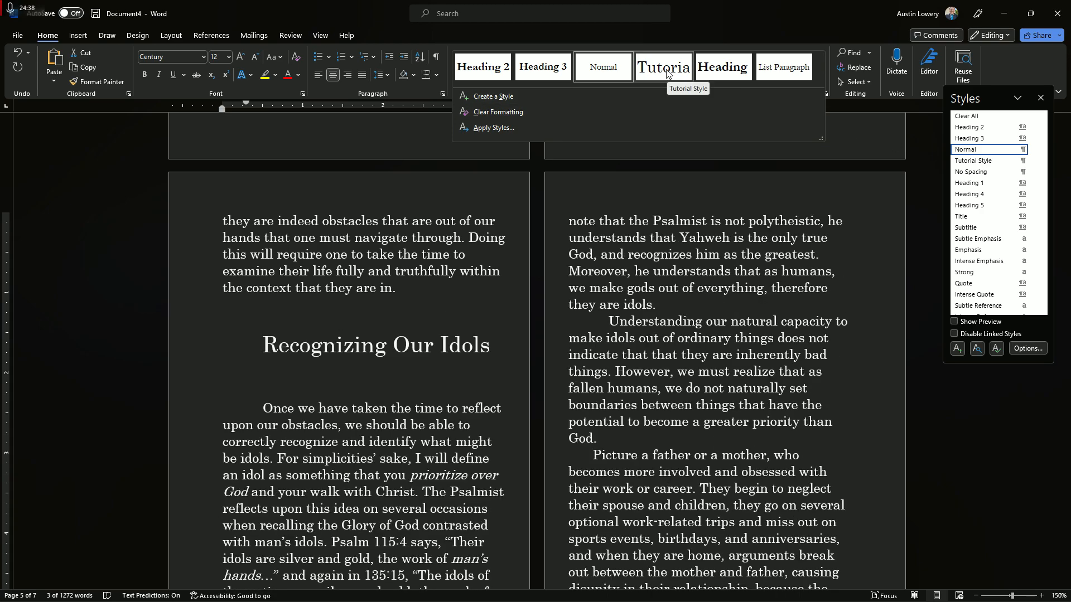
click(667, 74)
Reduce the font size of the "Recognizing Our Idols" heading to 14 pt
click(384, 351)
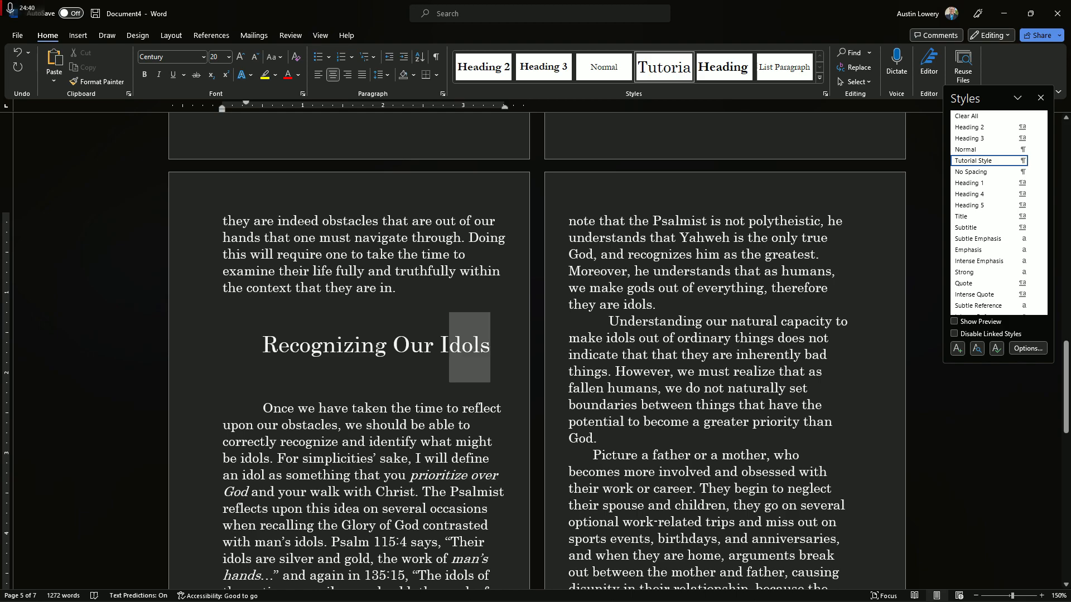
triple_click(384, 350)
click(397, 305)
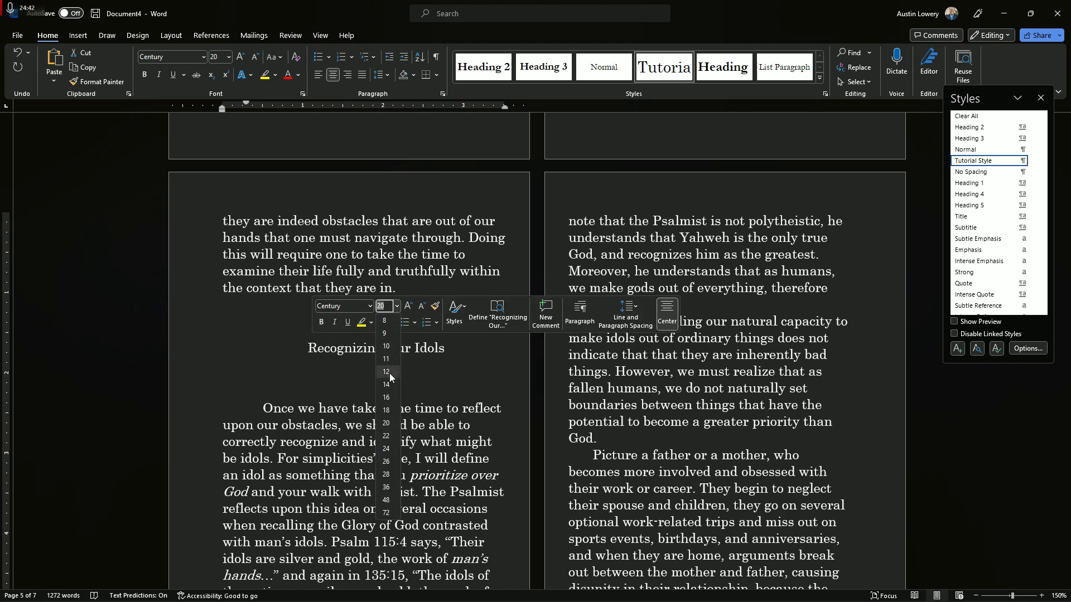
click(389, 388)
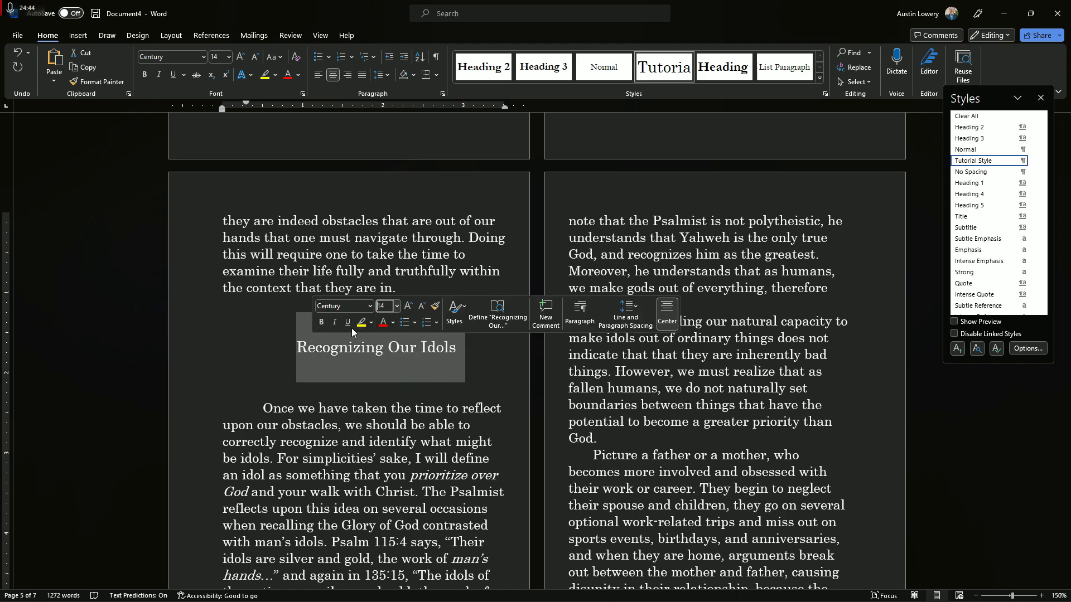
click(463, 375)
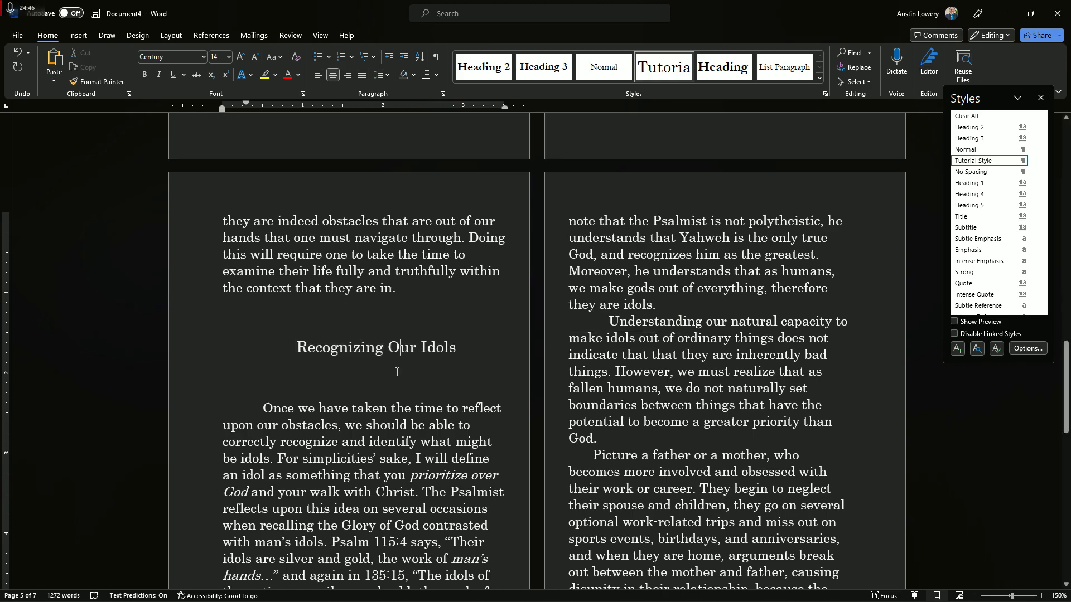
Close the Styles pane and return to the first page of the draft
scroll(463, 375, up, 5)
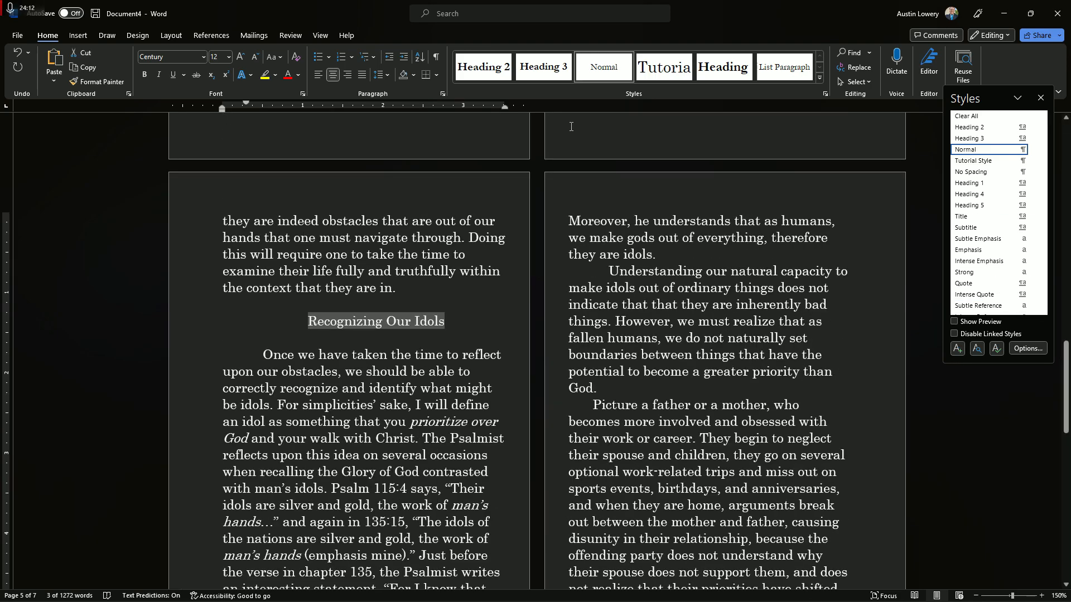
click(1033, 160)
click(944, 183)
drag(570, 164, 596, 190)
click(697, 470)
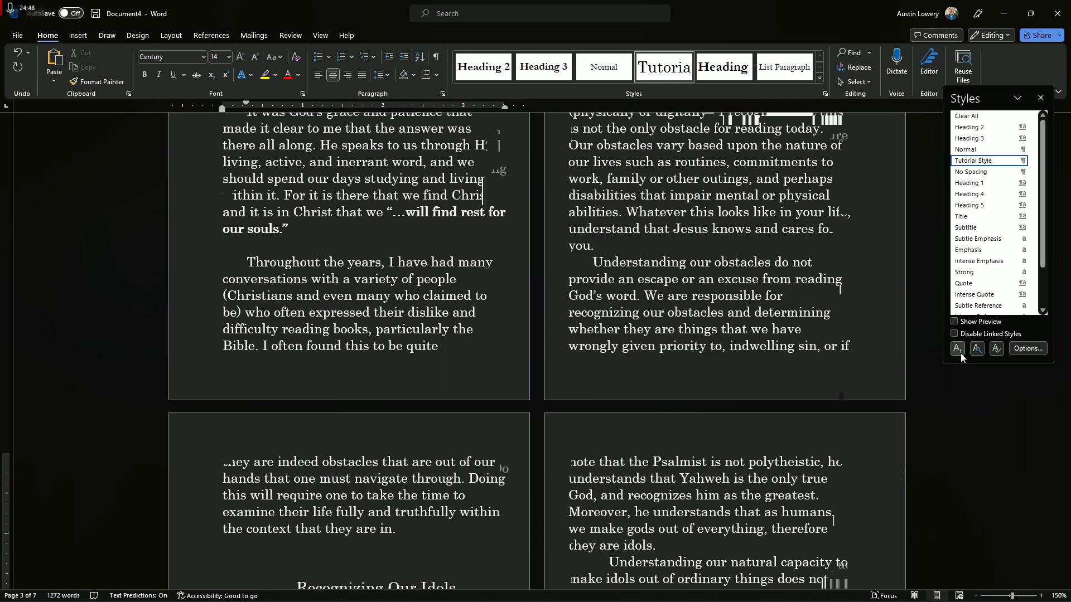
click(1040, 97)
scroll(898, 471, up, 20)
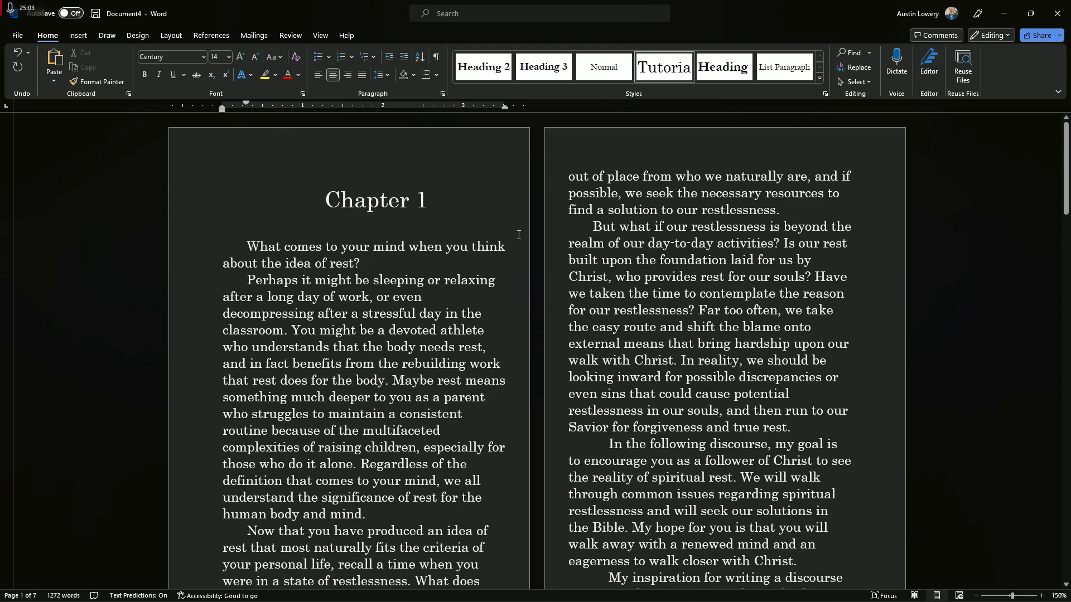
Insert centred page numbers at the bottom of the pages using the Plain Number 2 design
click(78, 35)
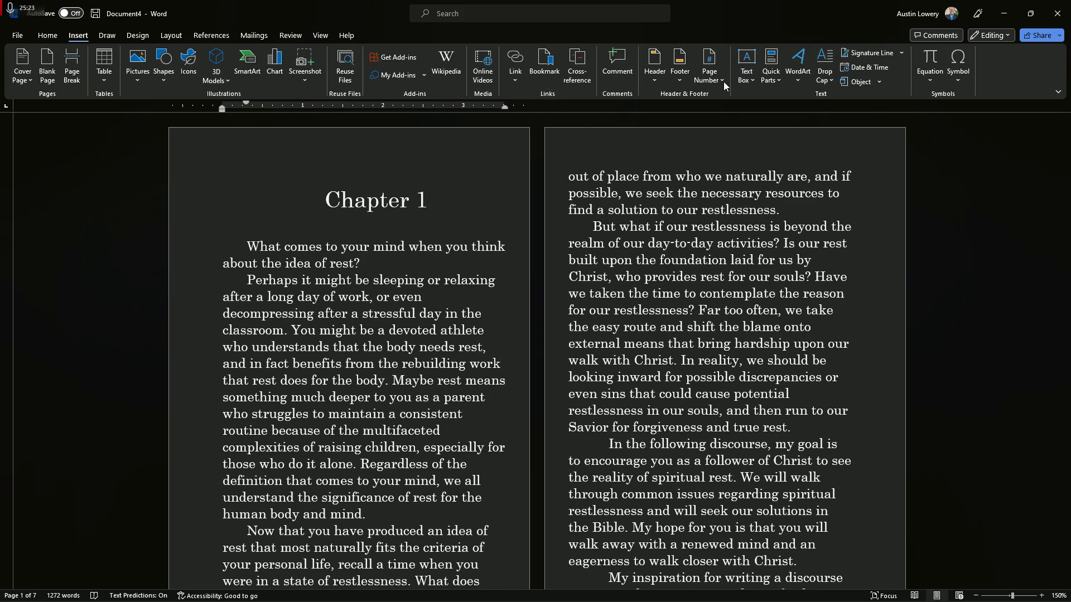
click(719, 81)
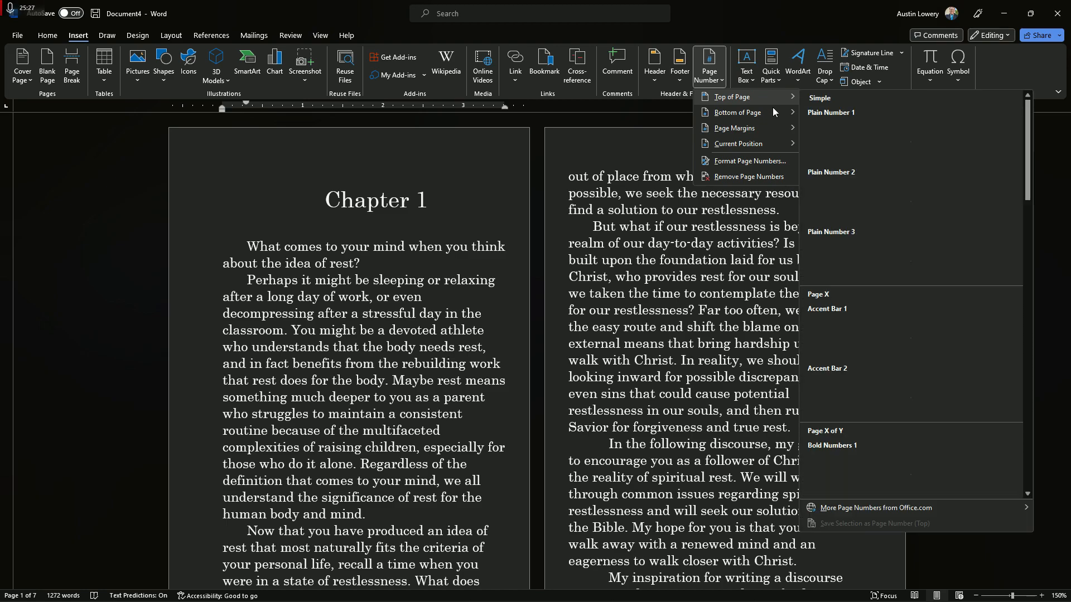
mouse_move(775, 114)
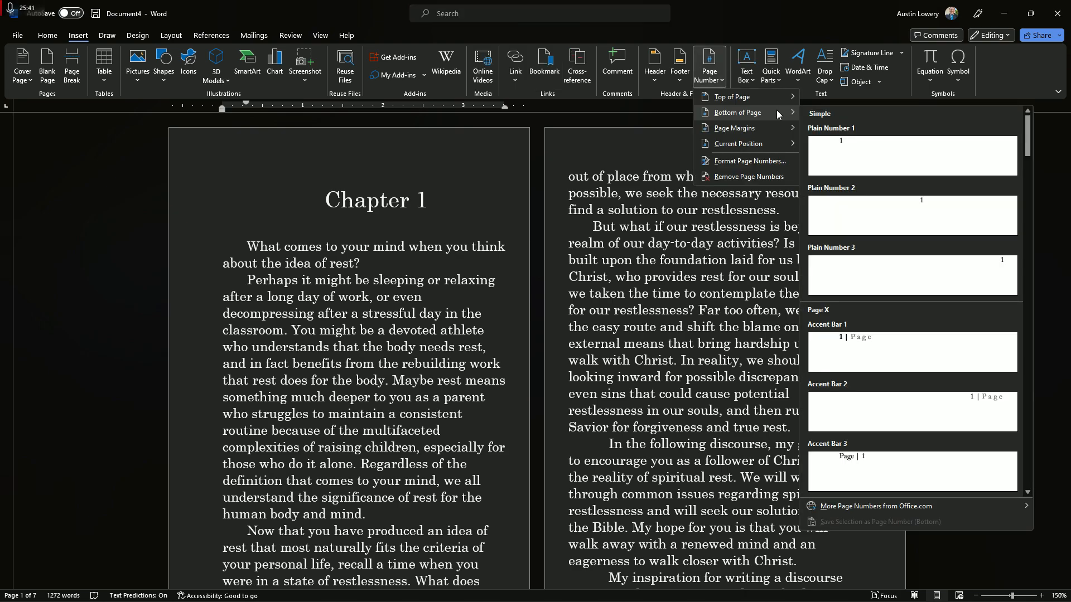
click(930, 222)
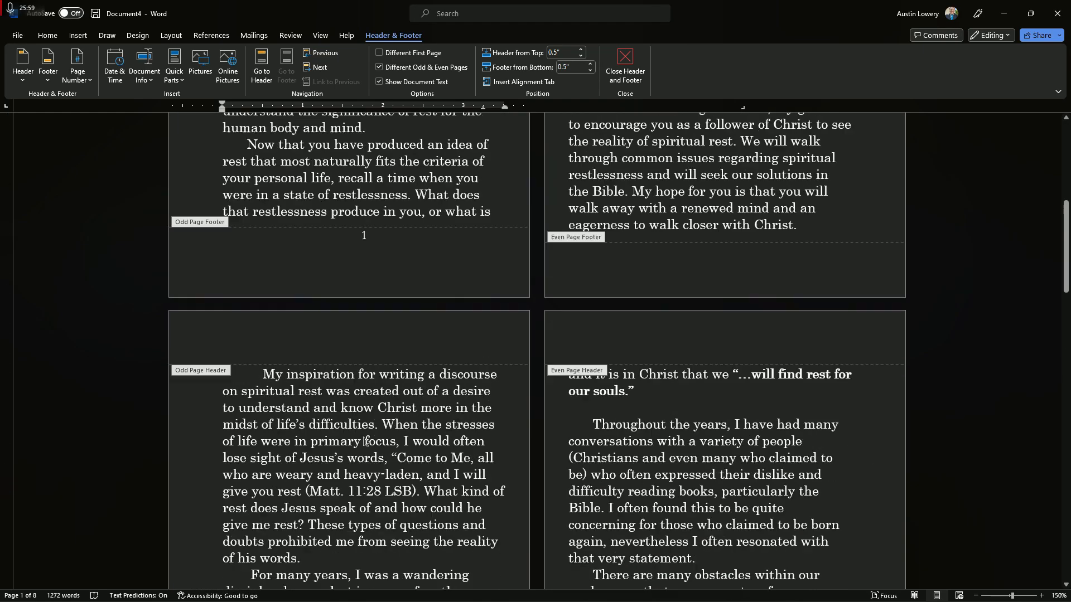
Turn off different odd and even pages so every page uses the same numbered footer
scroll(365, 441, up, 3)
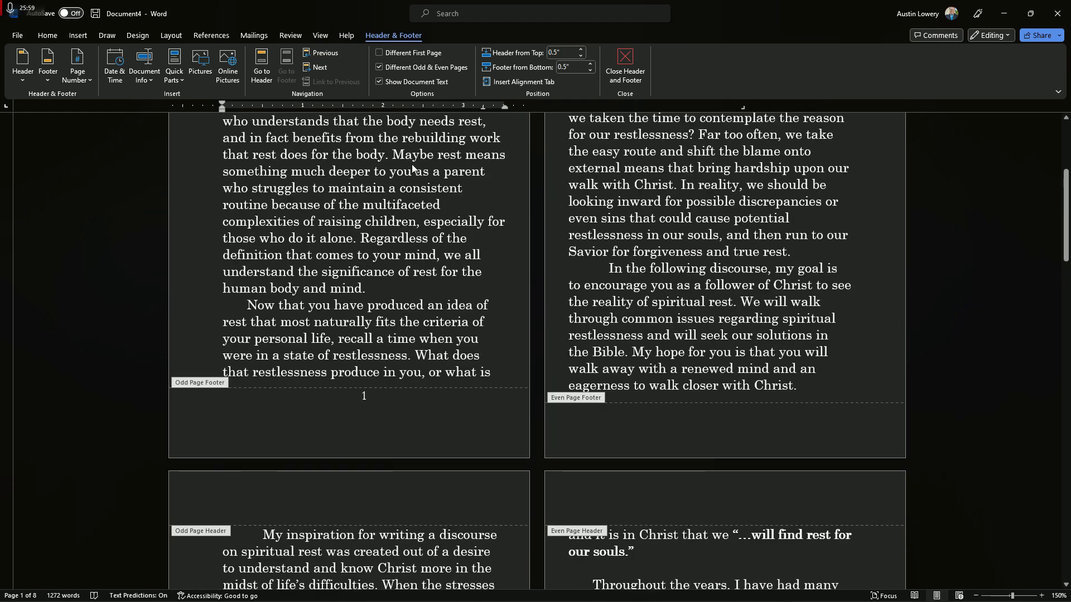
click(382, 70)
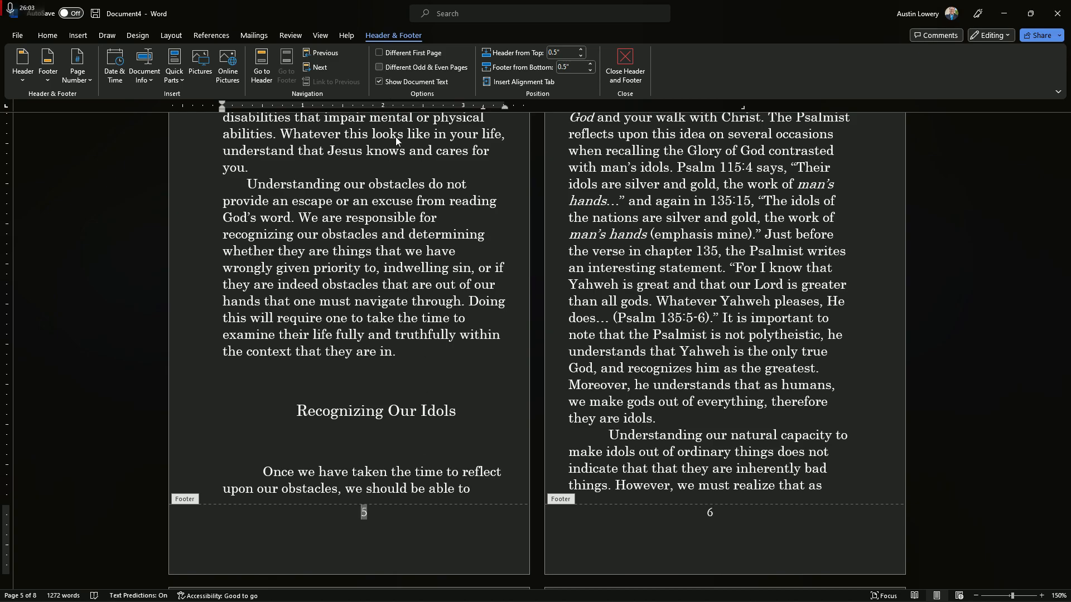
scroll(332, 393, up, 12)
scroll(332, 394, up, 14)
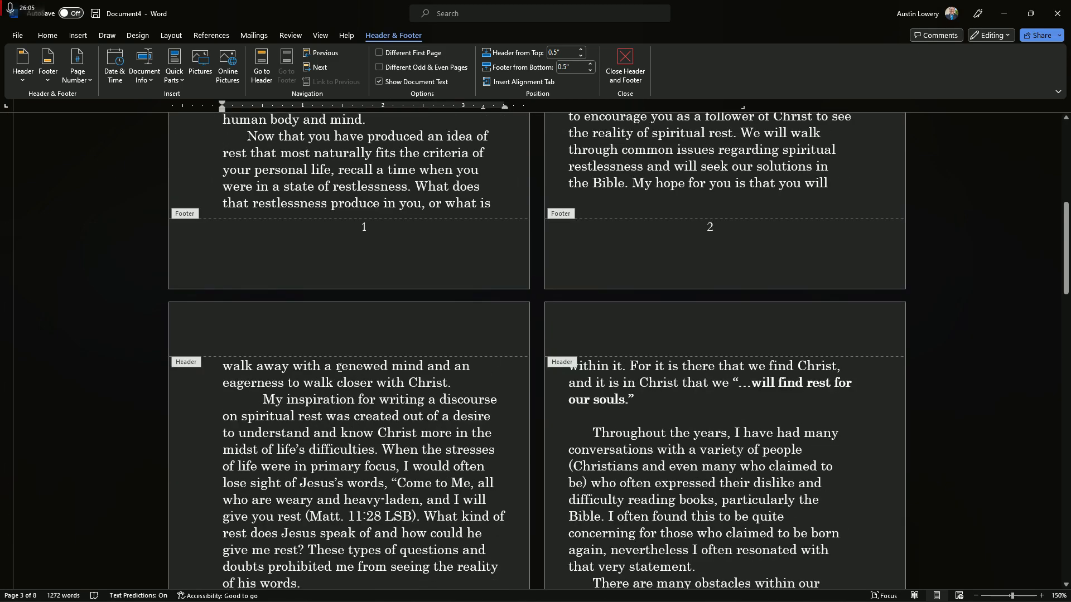
click(580, 56)
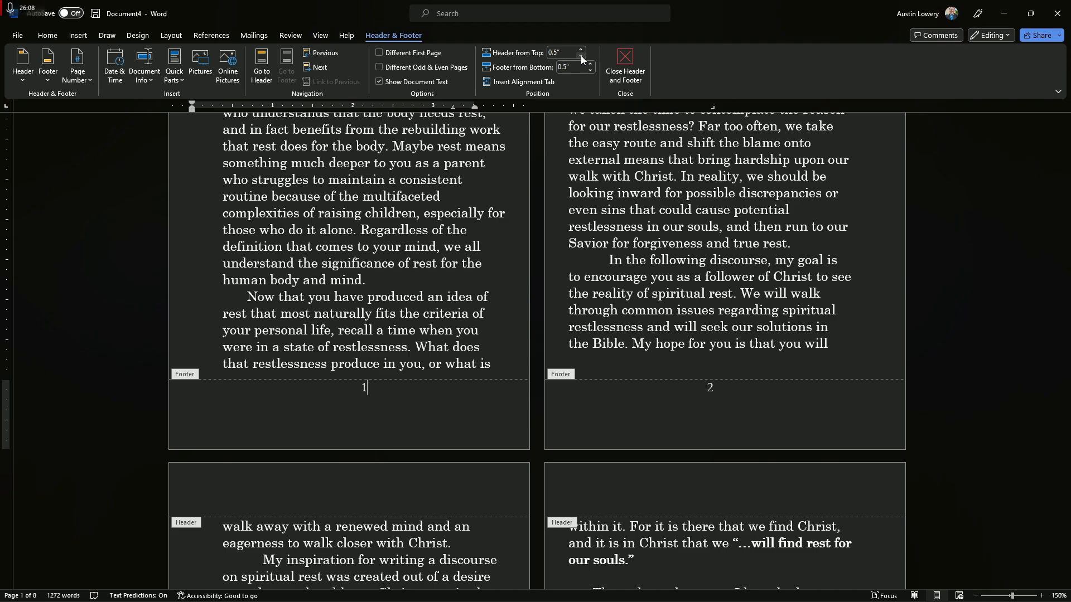
click(580, 56)
click(581, 49)
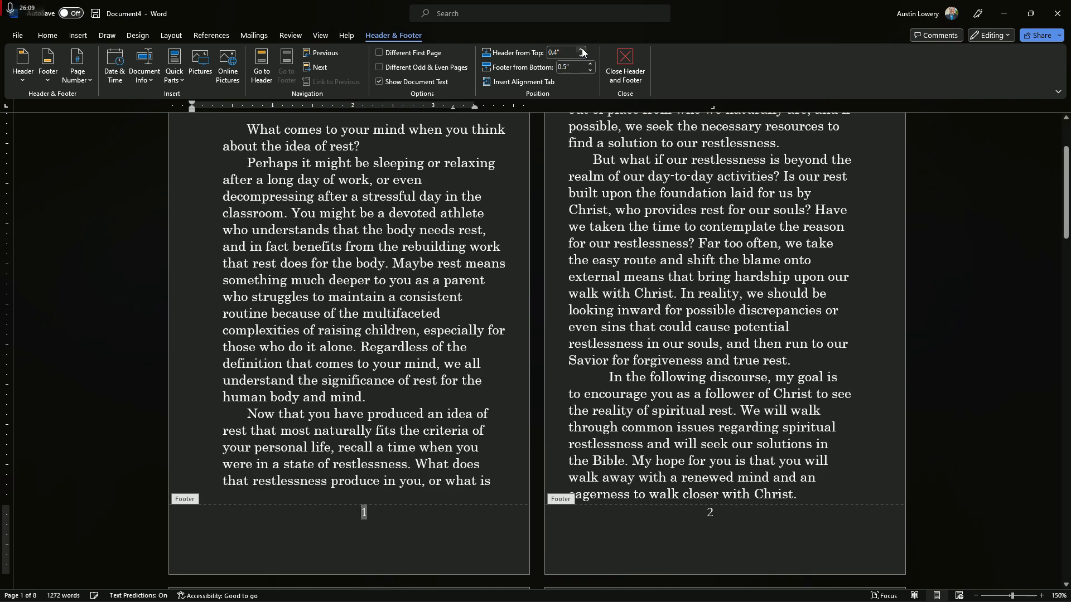
click(581, 49)
Set the footer's distance from the bottom of the page to 0.1"
scroll(381, 383, down, 5)
click(381, 382)
click(590, 70)
click(590, 71)
click(590, 70)
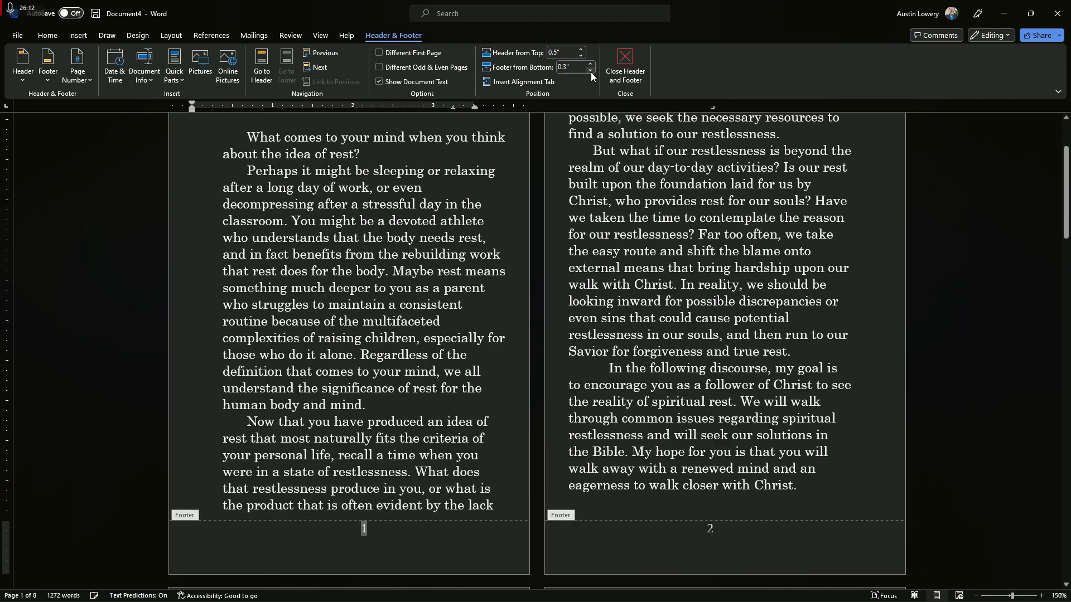
click(591, 71)
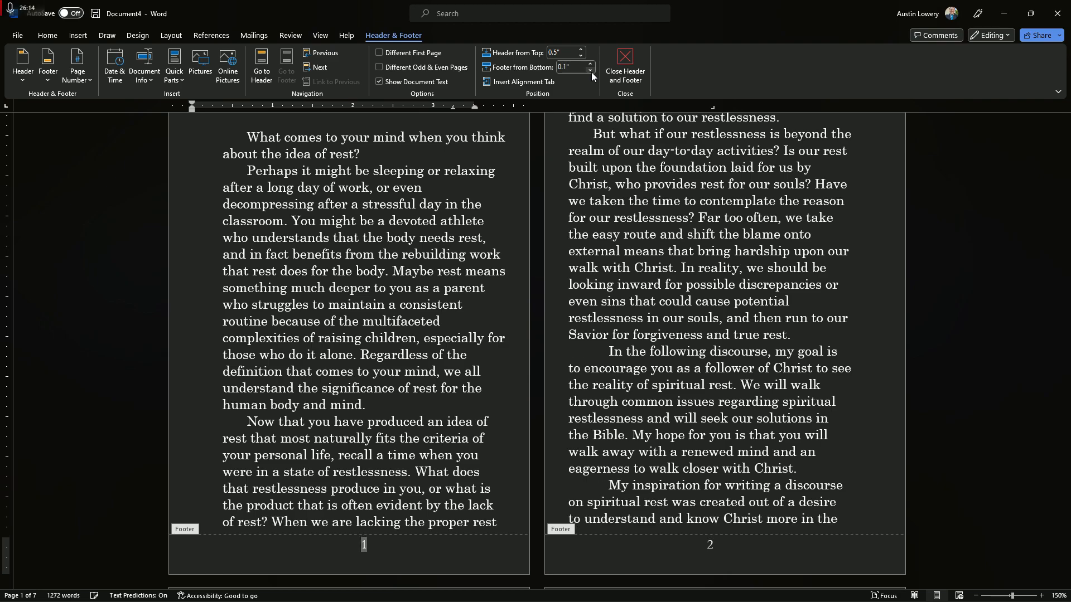
Reduce the header's distance from the top of the page, leave header and footer editing, and check the numbered pages
click(581, 55)
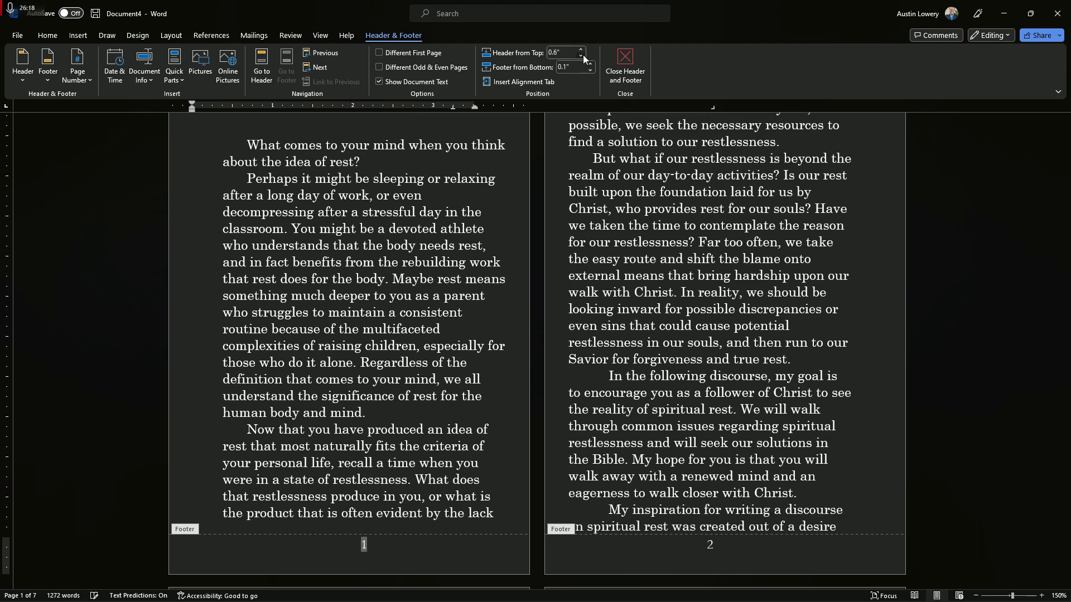
click(582, 55)
click(581, 51)
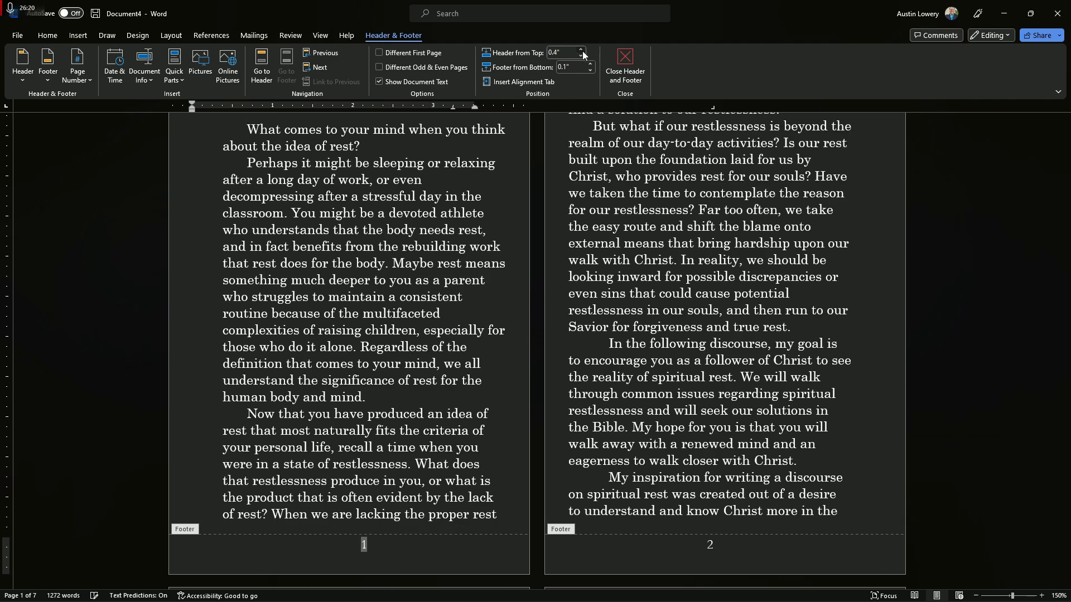
click(630, 68)
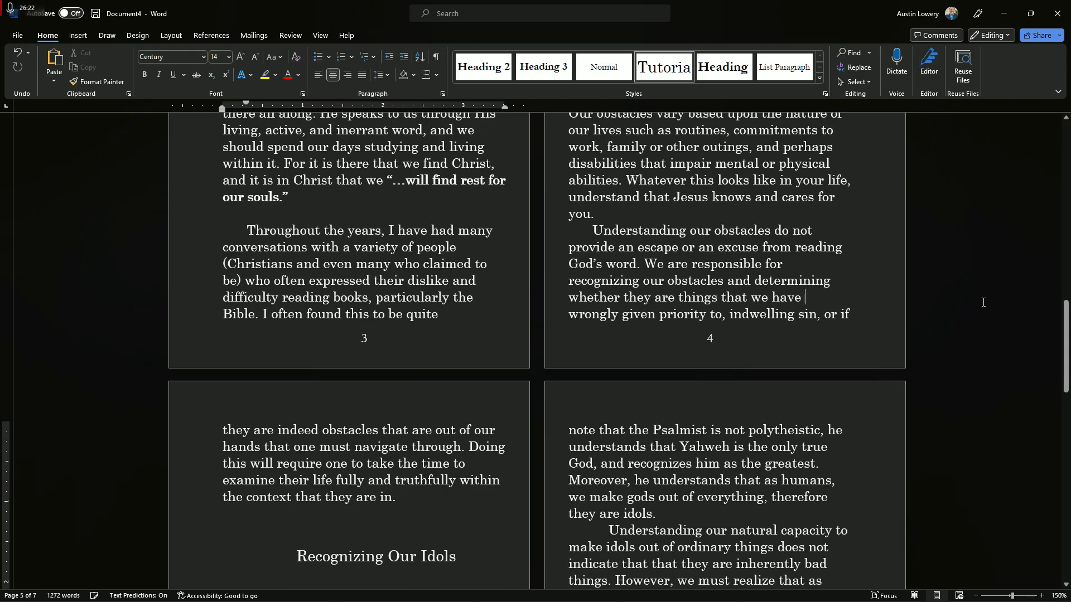
scroll(544, 408, up, 5)
scroll(544, 408, up, 10)
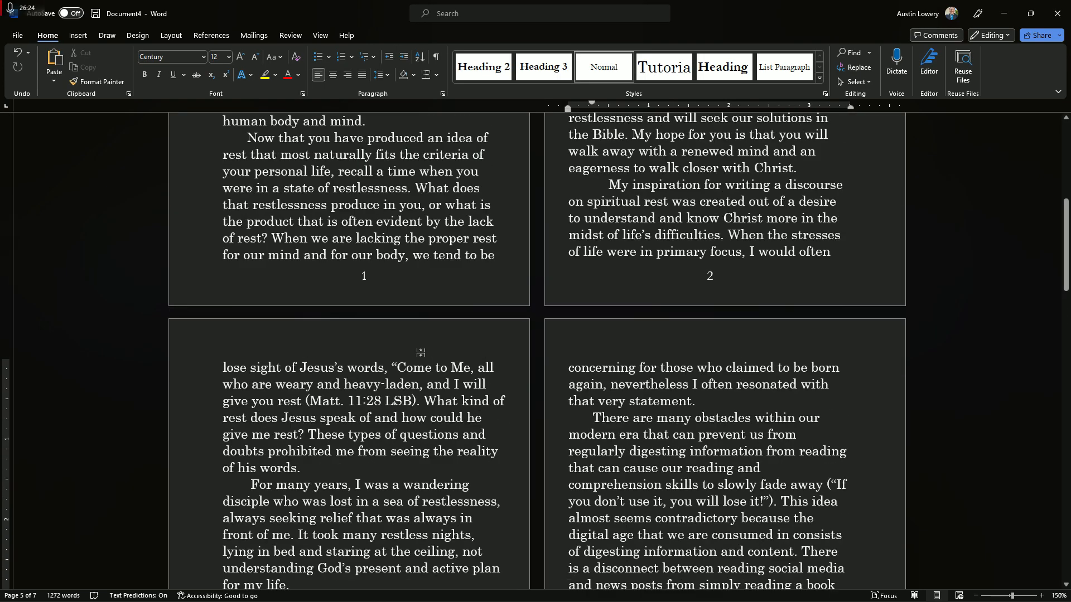
scroll(365, 441, up, 1)
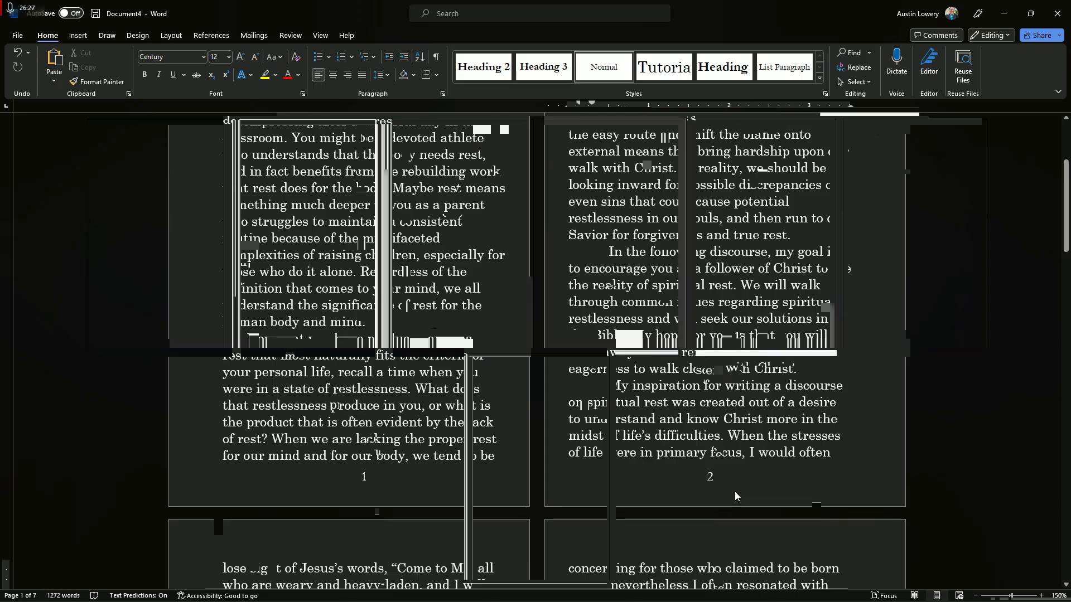
View all pages of the draft together, and switch to the outline document to review its Phase Three points
scroll(735, 490, down, 3)
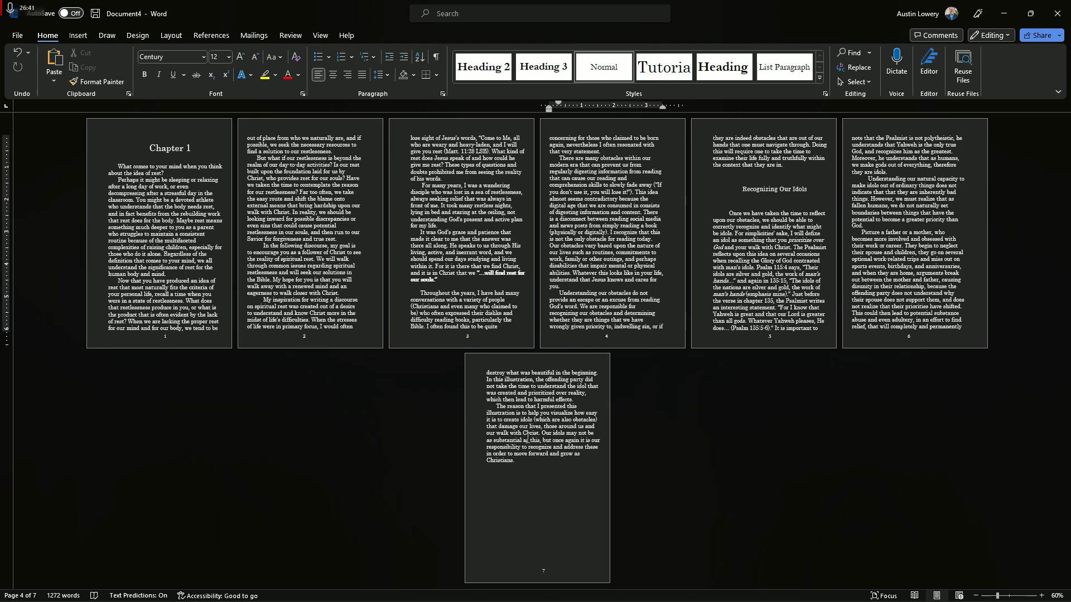
mouse_move(498, 591)
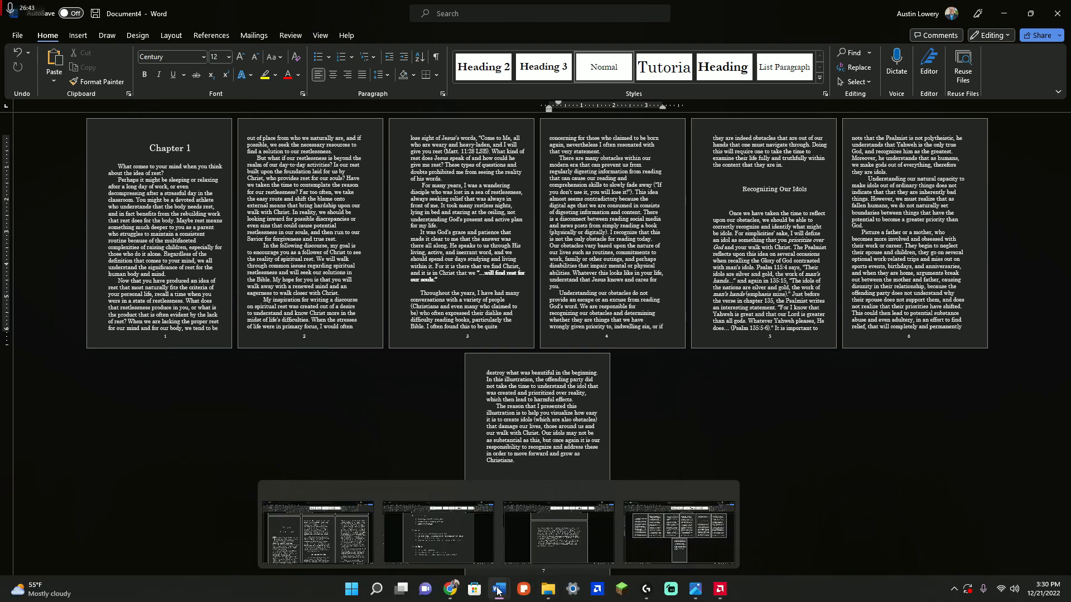
click(470, 550)
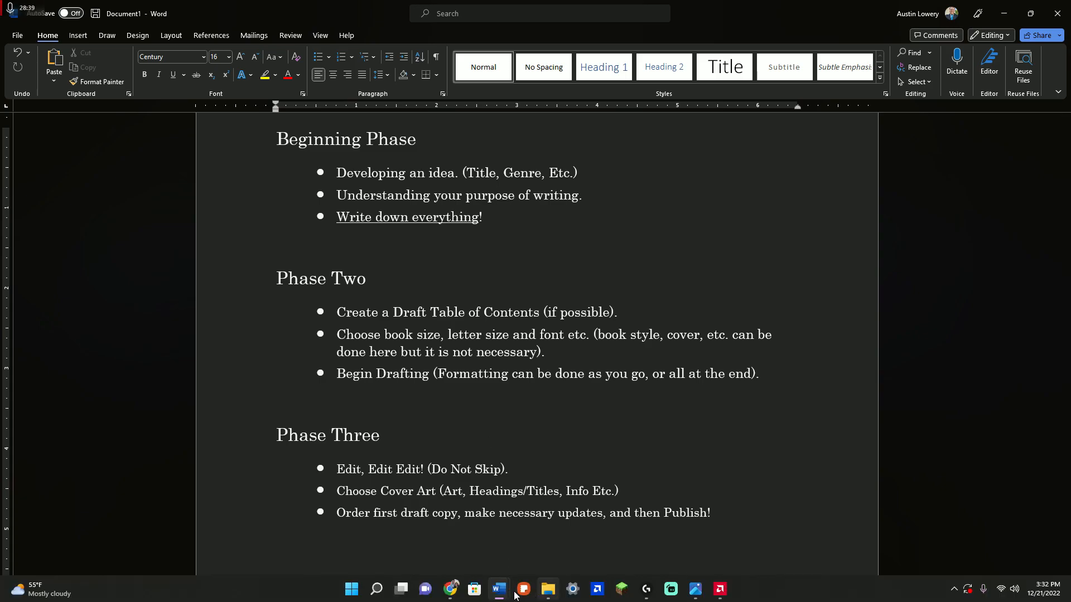
Return to the formatted book draft and examine the chapter heading, subheading, body text and page numbers across its pages
mouse_move(498, 589)
click(669, 535)
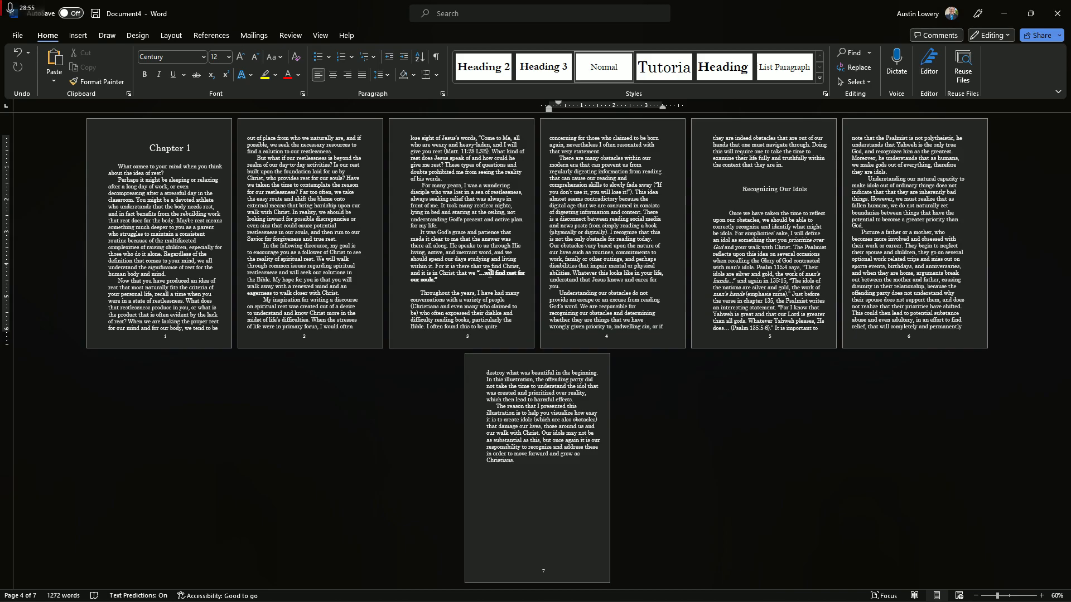
scroll(490, 274, up, 3)
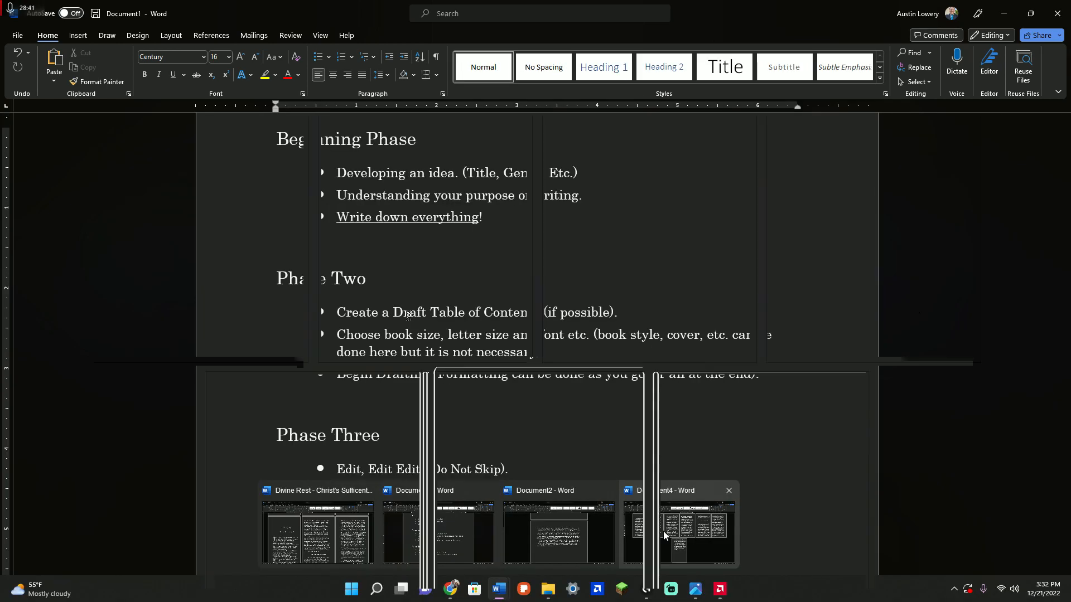
scroll(365, 294, up, 2)
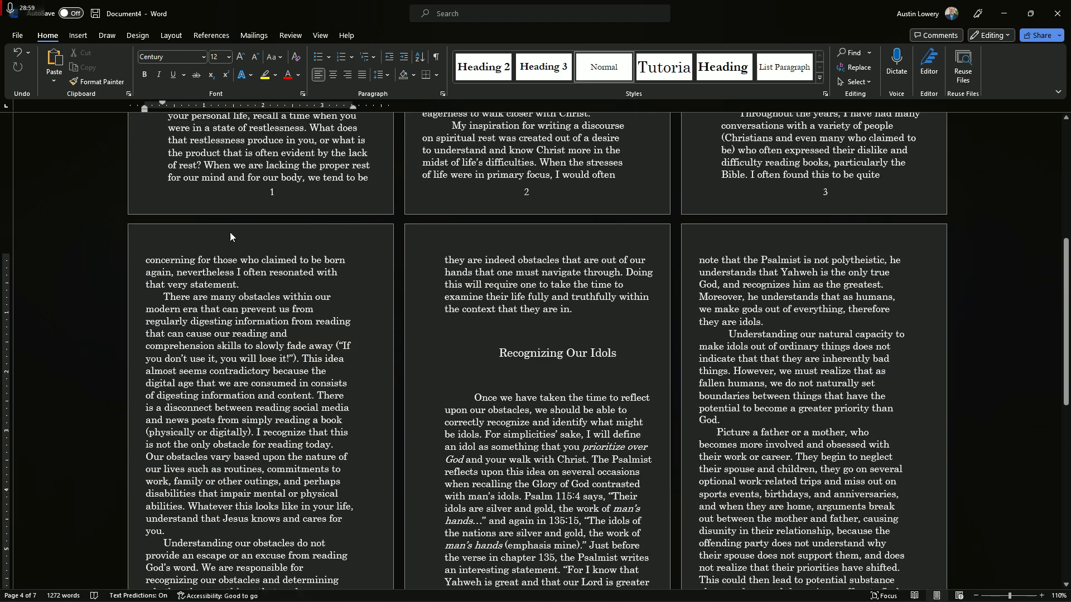
scroll(233, 231, up, 5)
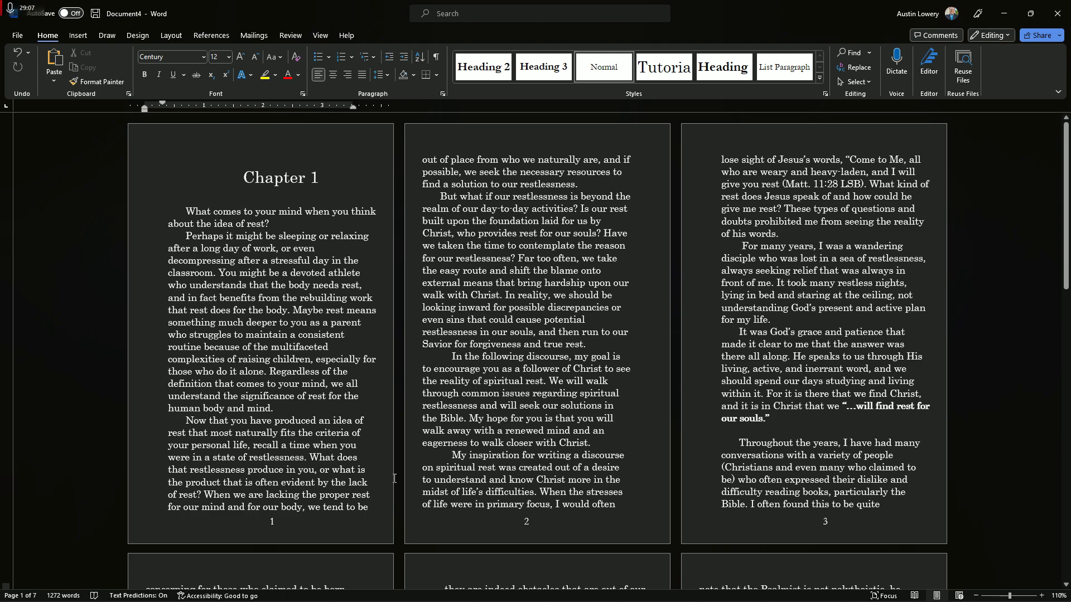
scroll(176, 488, down, 5)
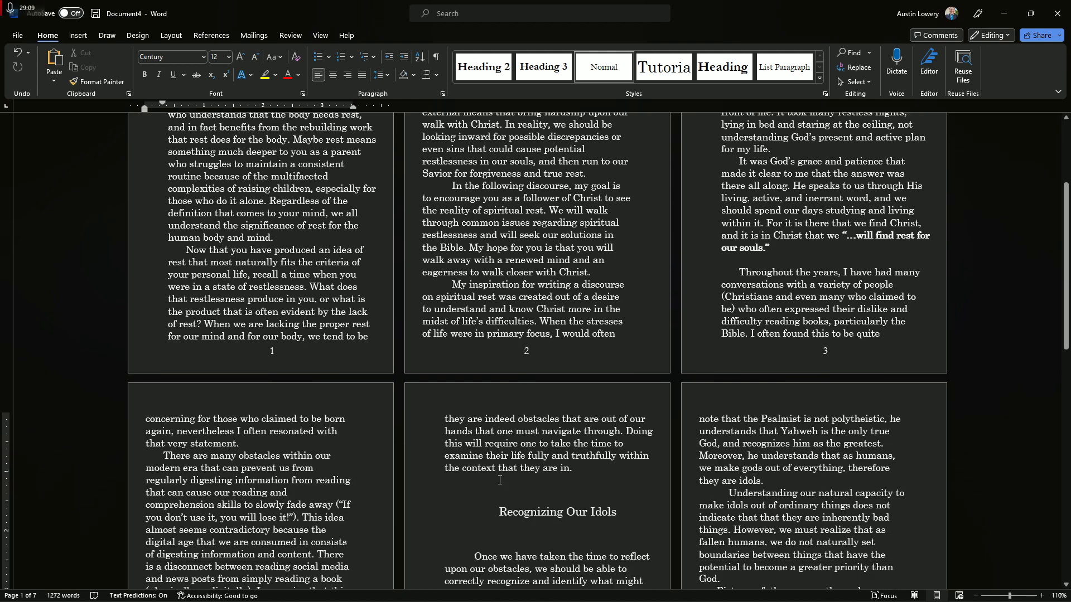
scroll(499, 480, down, 1)
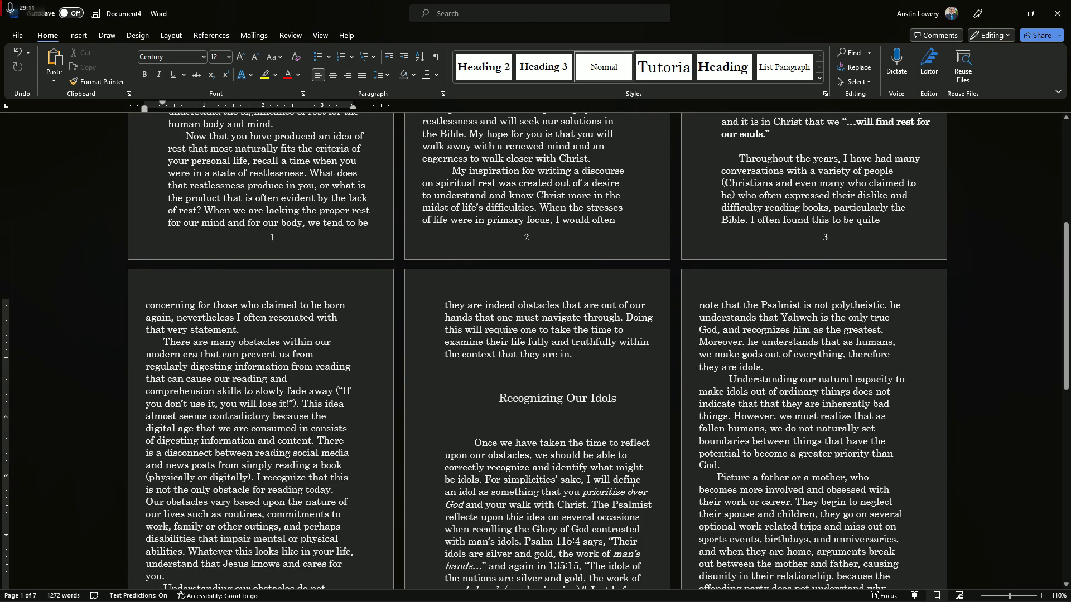
scroll(636, 502, up, 5)
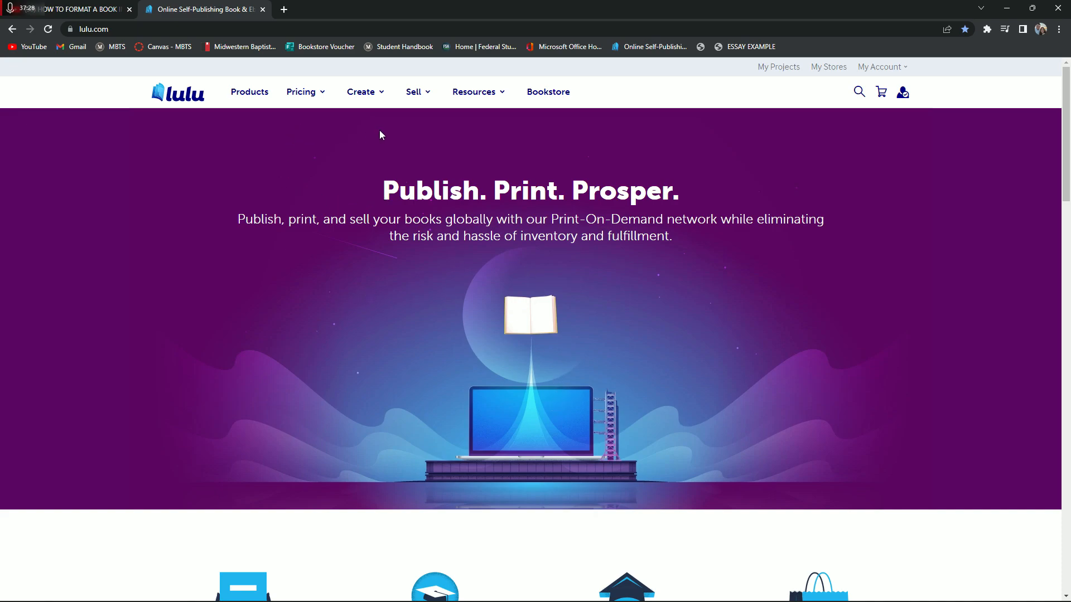
Switch to the Lulu website in Chrome and start a new print book project
mouse_move(382, 95)
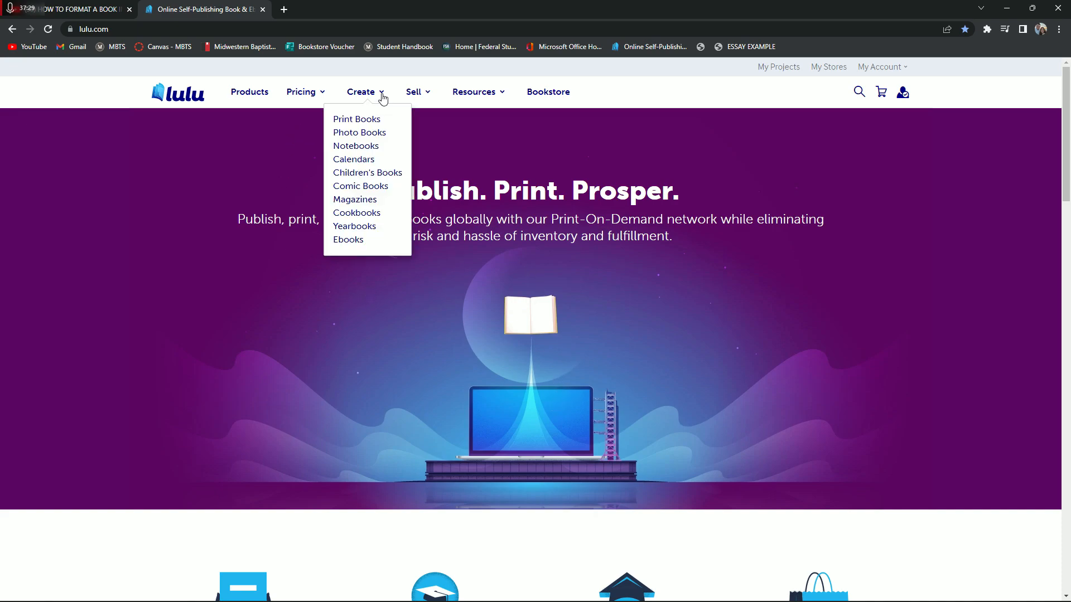
click(372, 120)
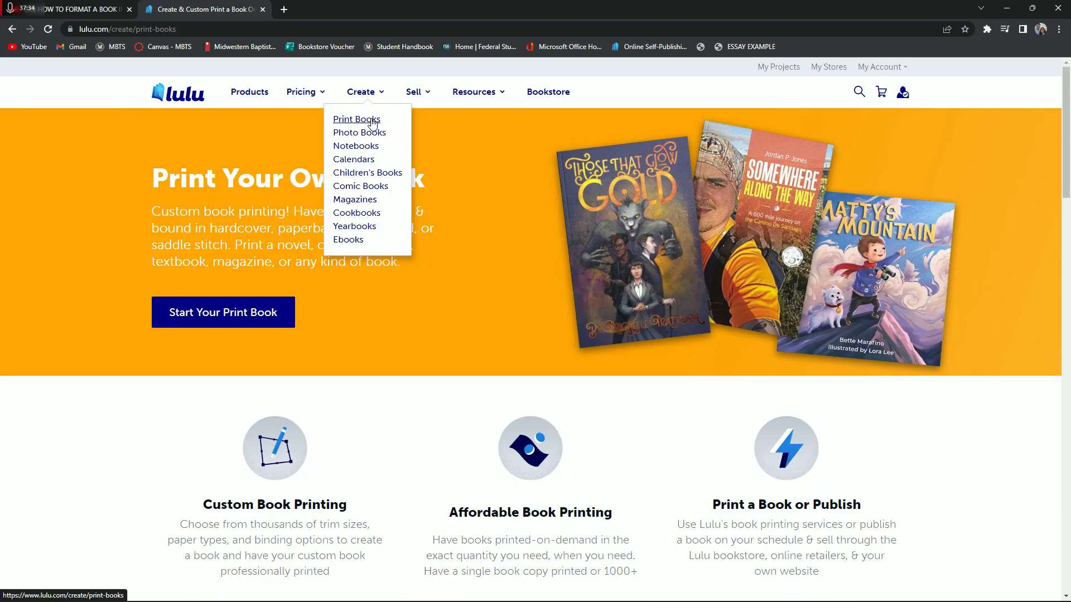
scroll(293, 234, down, 1)
scroll(293, 281, up, 1)
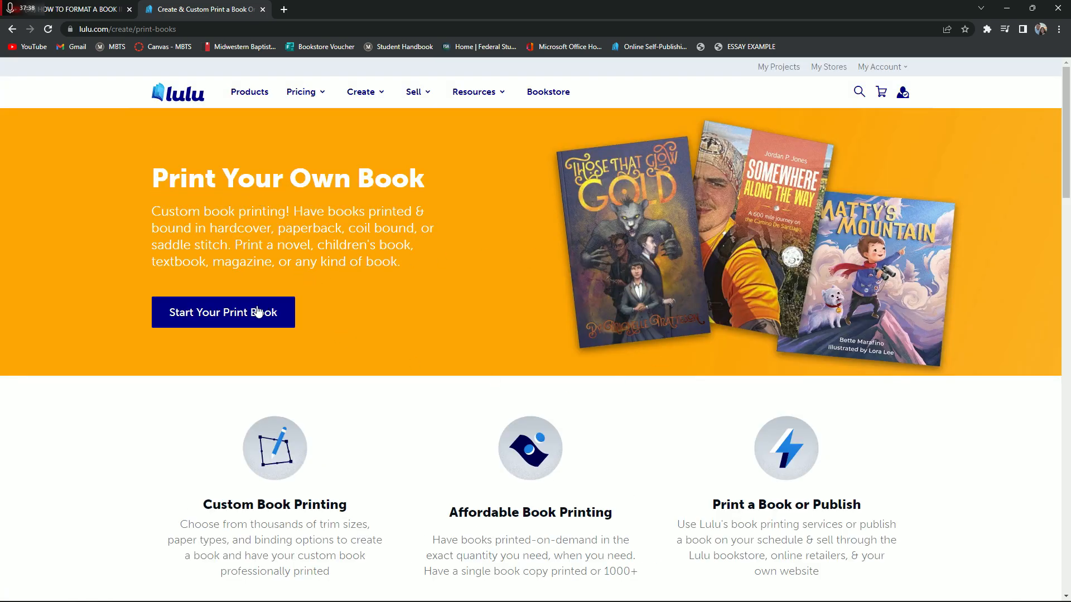
click(230, 311)
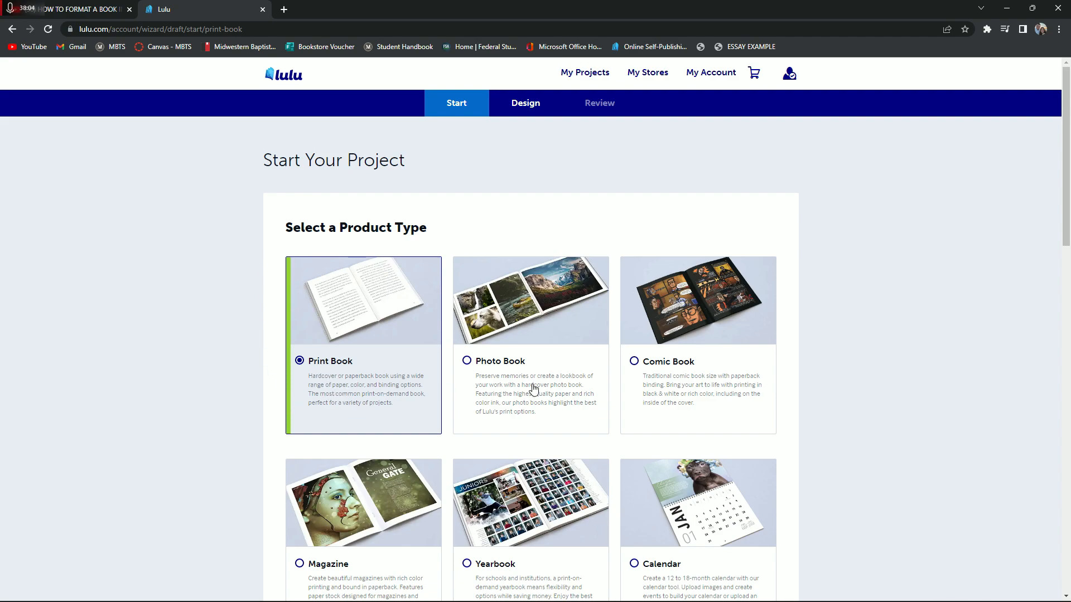
Review the product types with Print Book selected, and choose Publish Your Book as the project's goal
scroll(491, 449, down, 5)
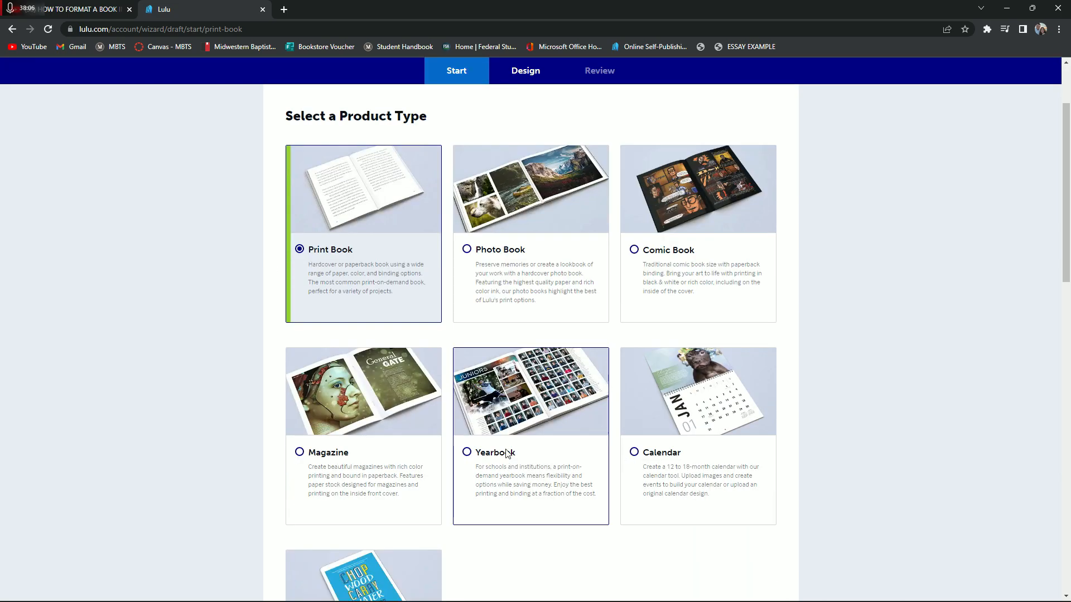
scroll(340, 472, up, 3)
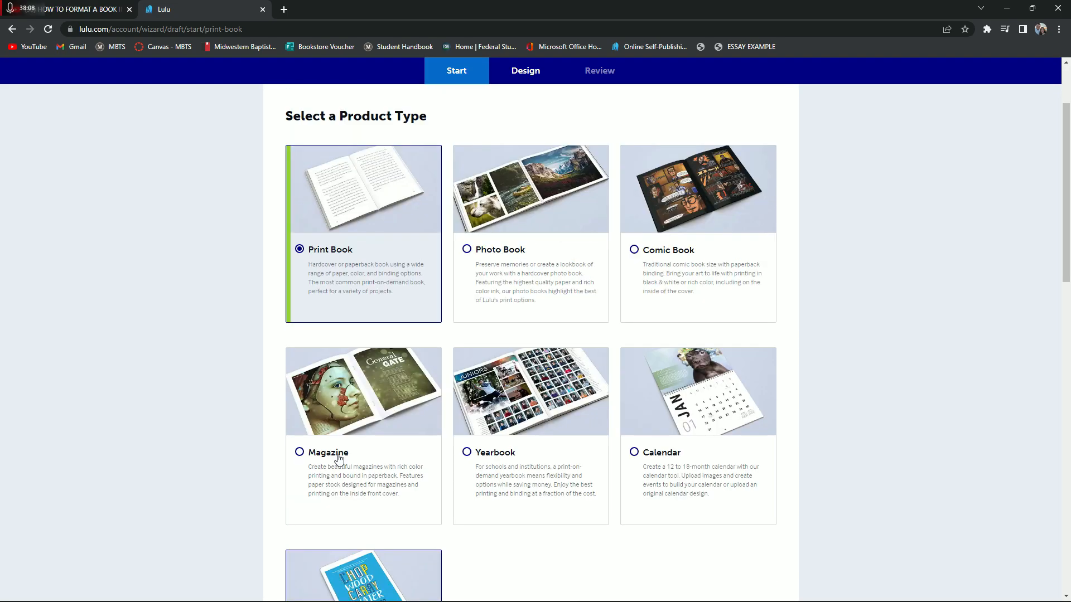
scroll(301, 246, down, 2)
scroll(301, 252, down, 9)
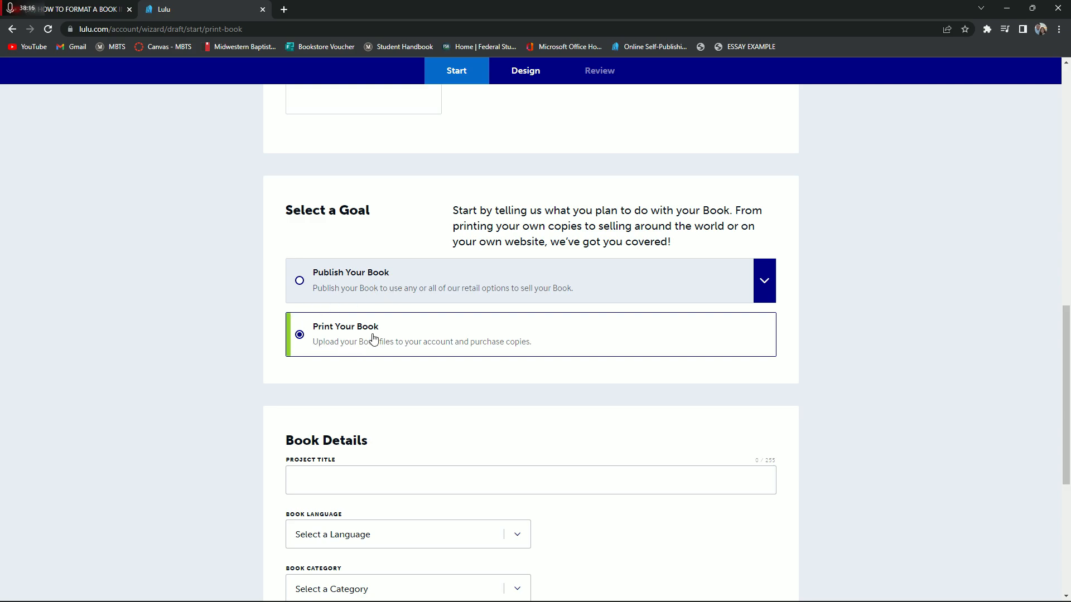
click(764, 279)
click(365, 278)
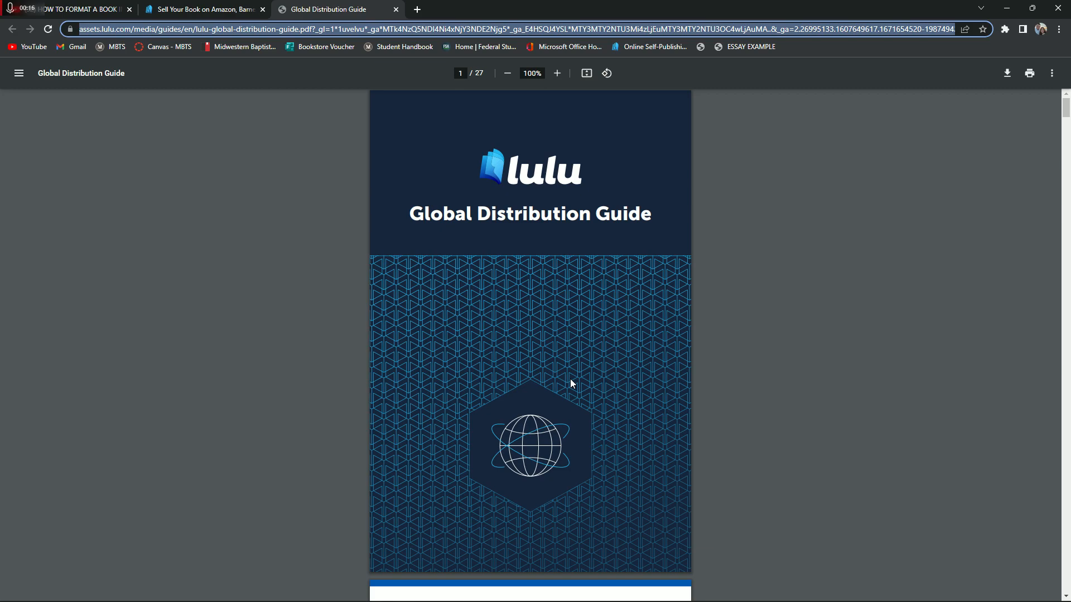
Skim Lulu's Global Distribution Guide from the contents through the publishing steps, pricing, proof copy and retailer approval sections
click(788, 357)
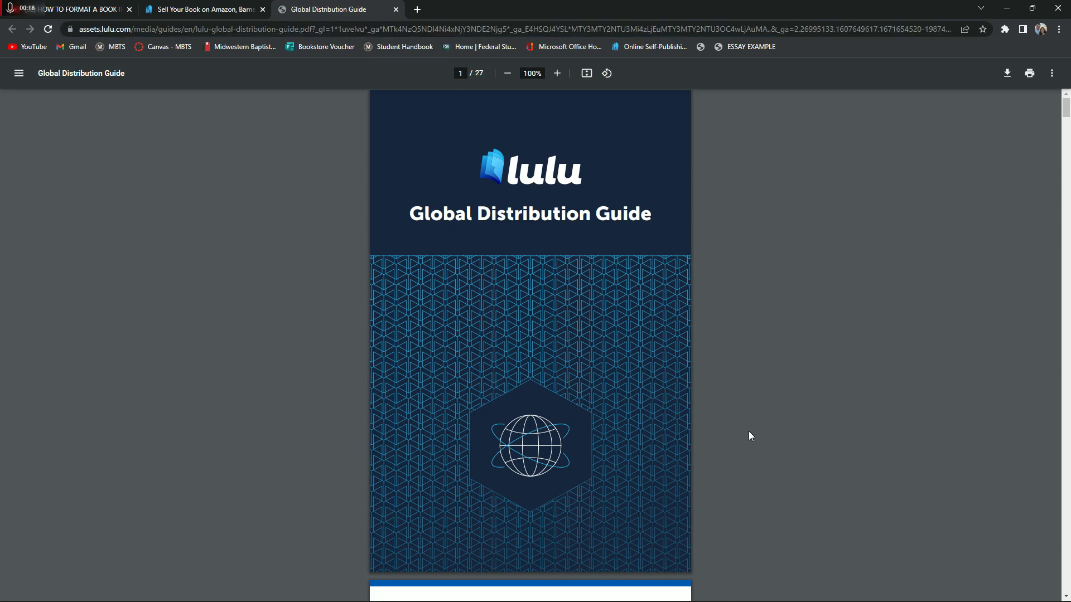
scroll(722, 438, down, 9)
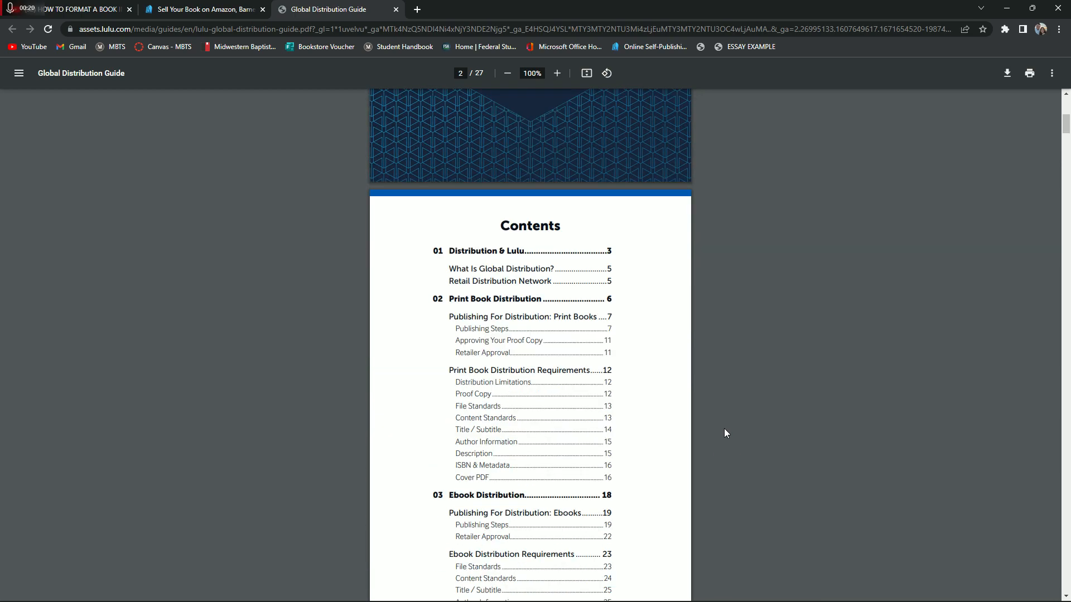
scroll(621, 306, down, 20)
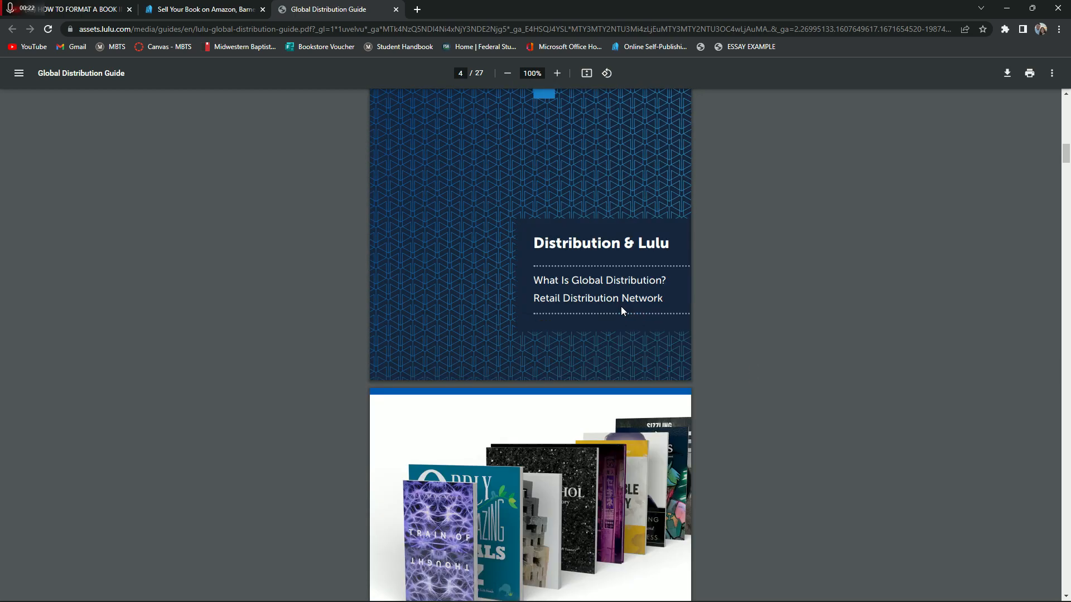
scroll(615, 313, down, 18)
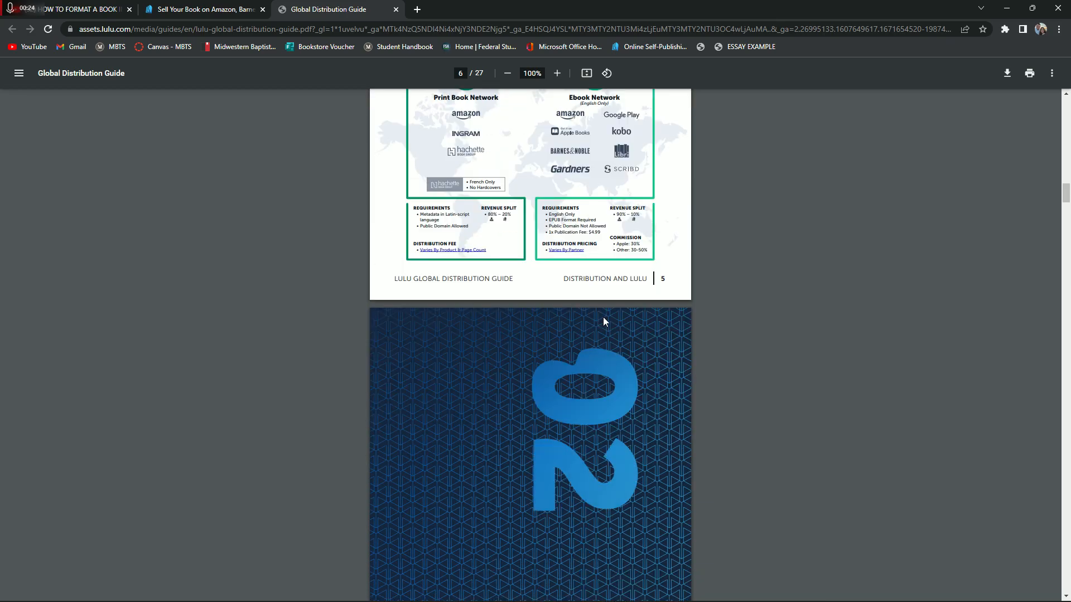
scroll(604, 317, down, 20)
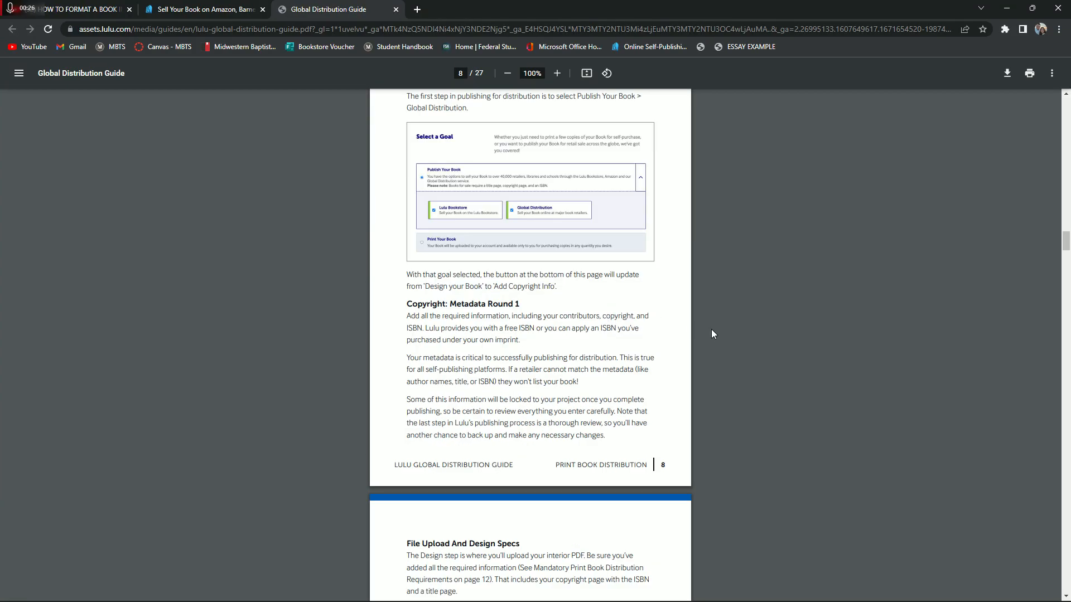
scroll(718, 334, down, 8)
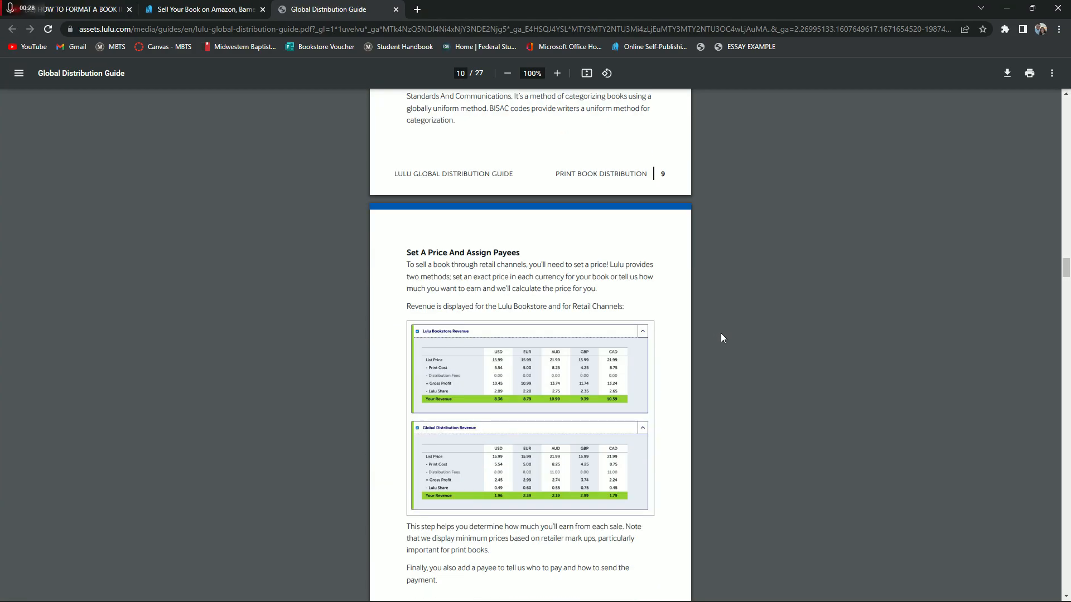
scroll(721, 333, down, 2)
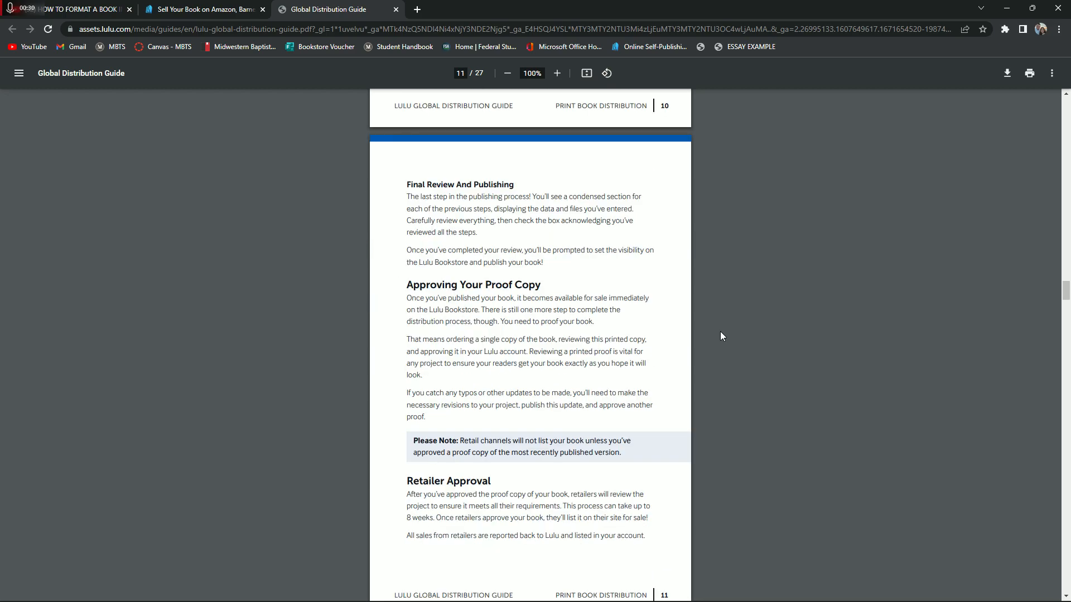
scroll(720, 331, down, 2)
scroll(719, 333, up, 2)
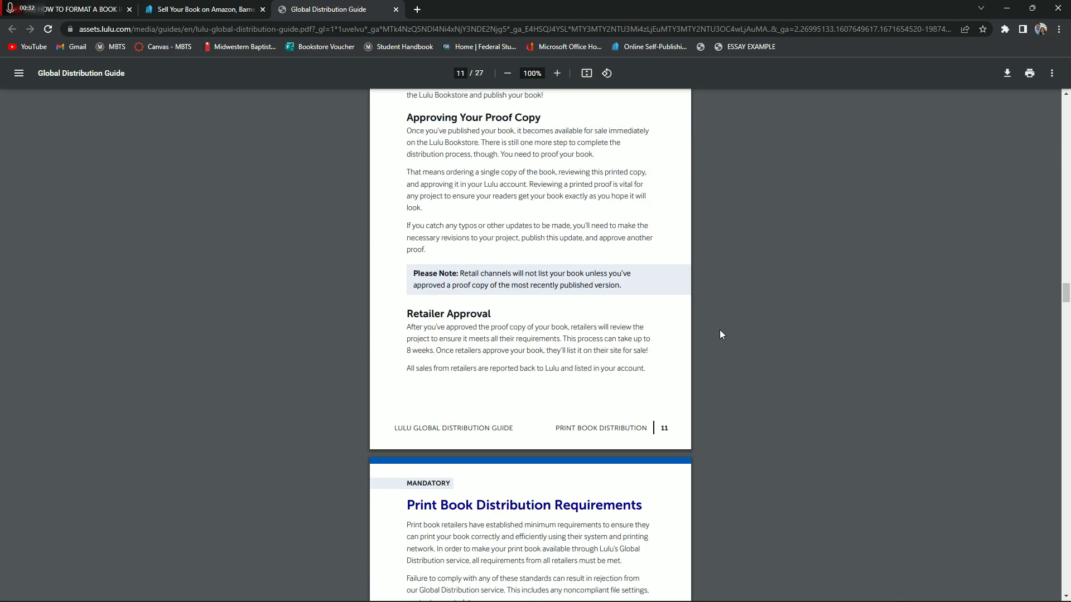
Read the guide's print book distribution requirements, covering limitations, proof copy, file and content standards, ISBN and metadata, and cover PDF rules
scroll(718, 329, down, 5)
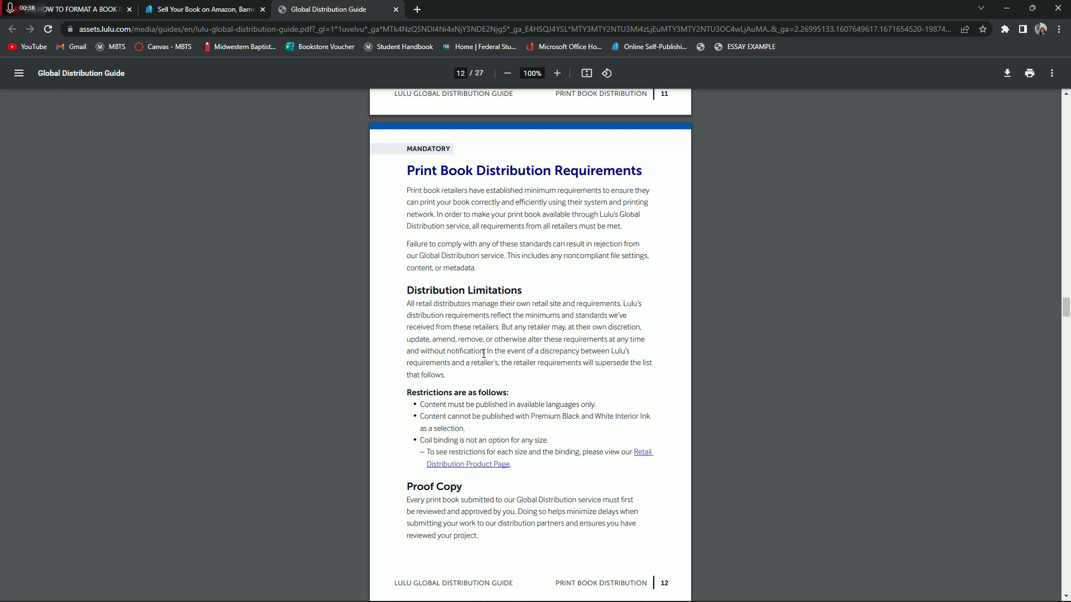
scroll(483, 353, down, 7)
scroll(485, 349, down, 1)
drag(409, 256, 487, 262)
click(414, 276)
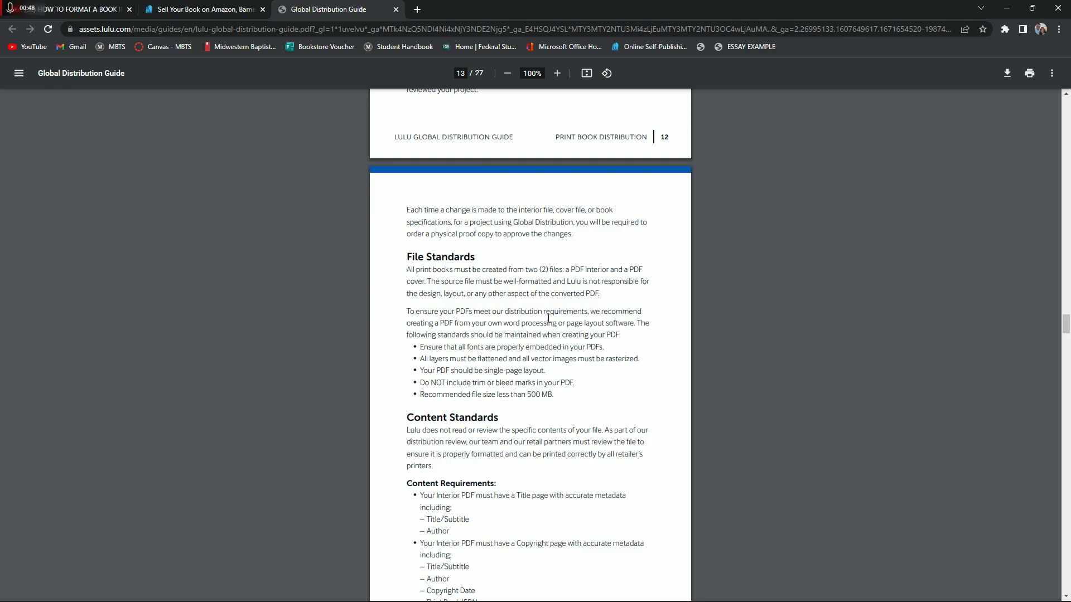
scroll(566, 580, down, 1)
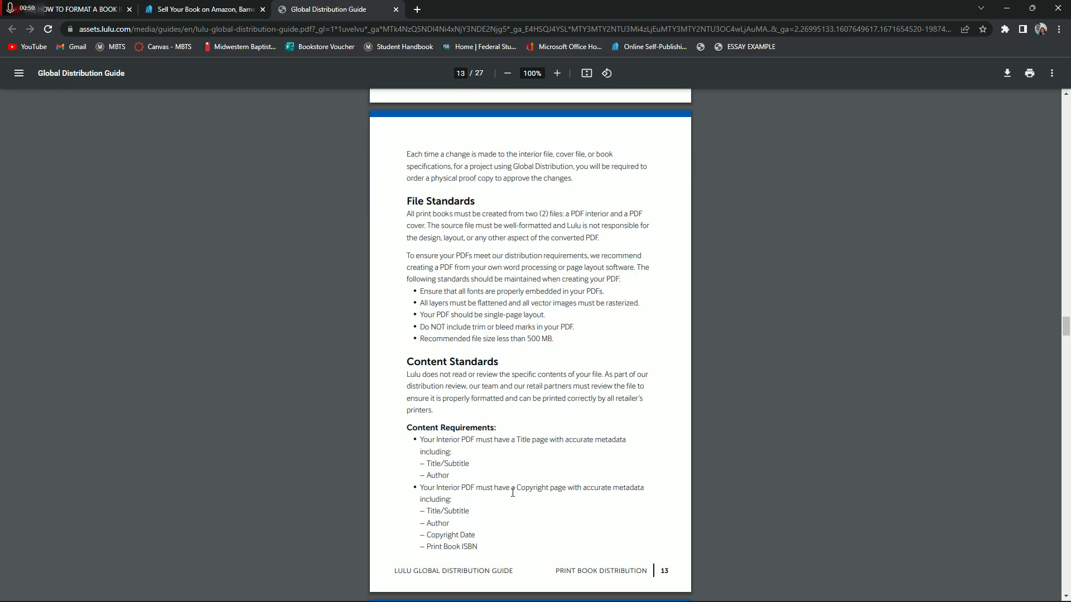
scroll(512, 493, down, 7)
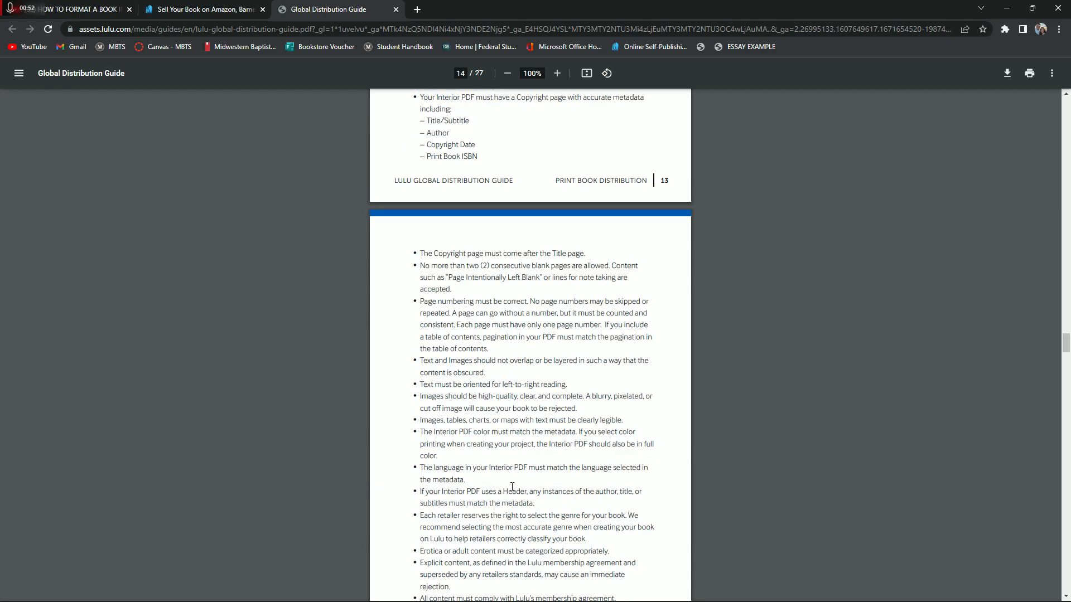
scroll(512, 487, down, 6)
scroll(501, 491, down, 12)
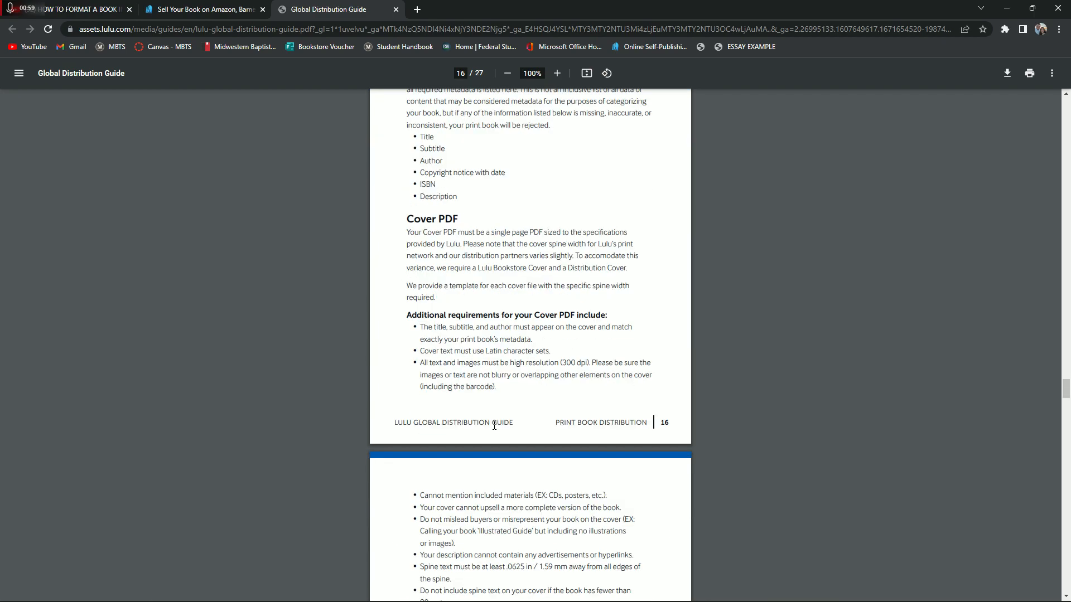
scroll(590, 476, down, 2)
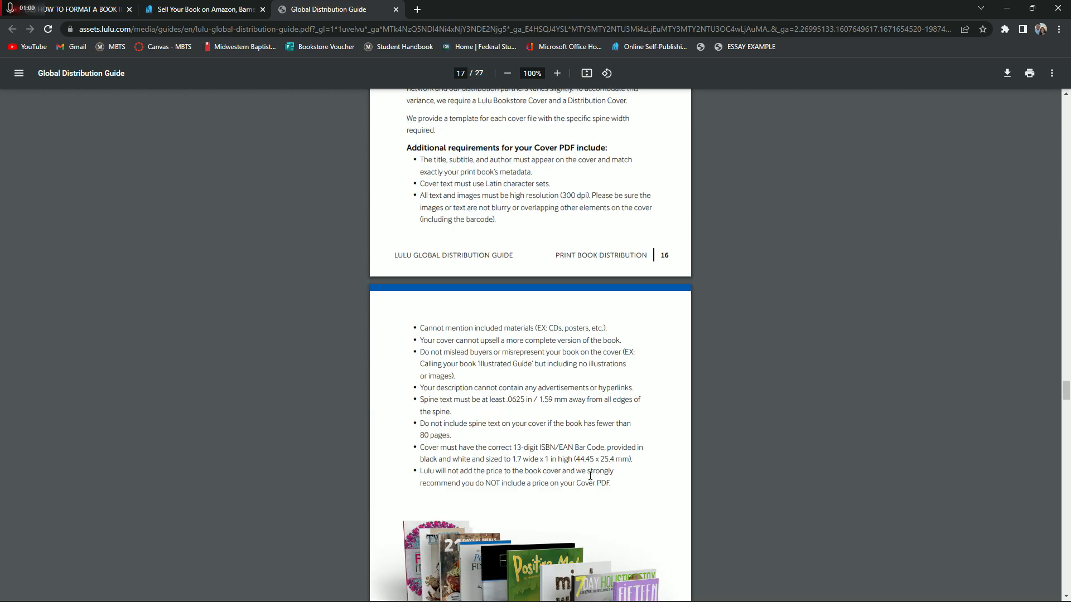
scroll(590, 475, up, 3)
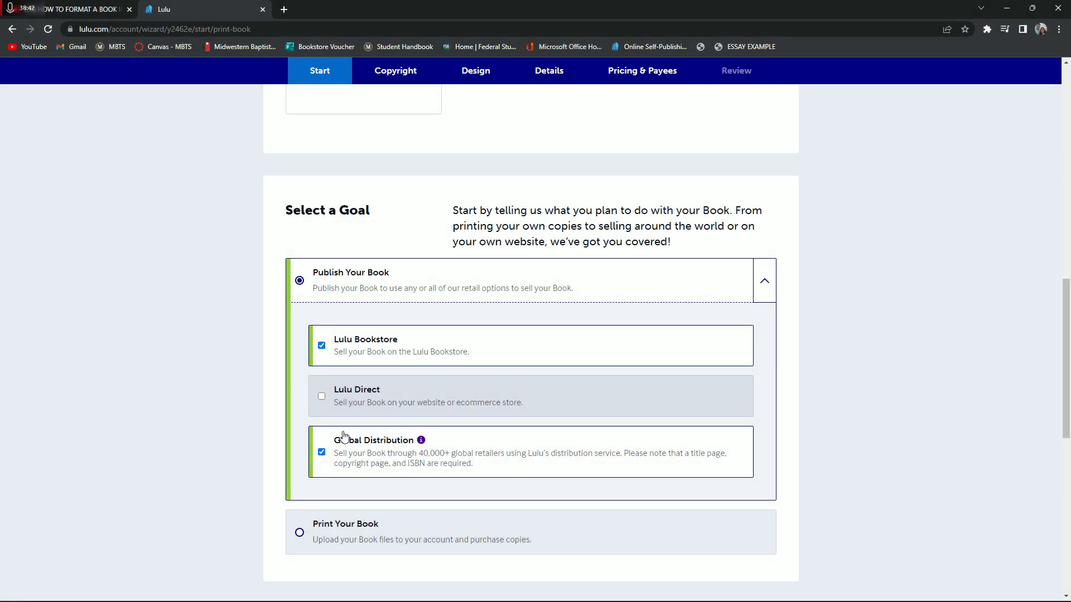
Return to the Lulu print book project and enter "Christ's Sufficient Rest" as the project title
scroll(341, 437, down, 3)
scroll(334, 375, down, 3)
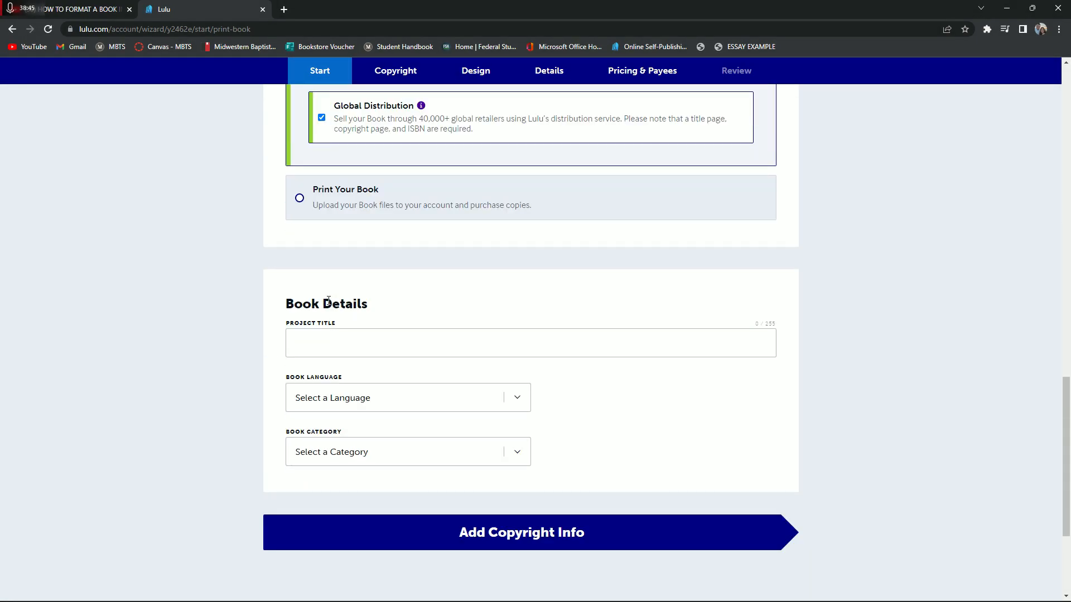
scroll(334, 289, down, 1)
click(347, 292)
click(367, 317)
Set the book language to English
click(369, 342)
scroll(360, 423, down, 10)
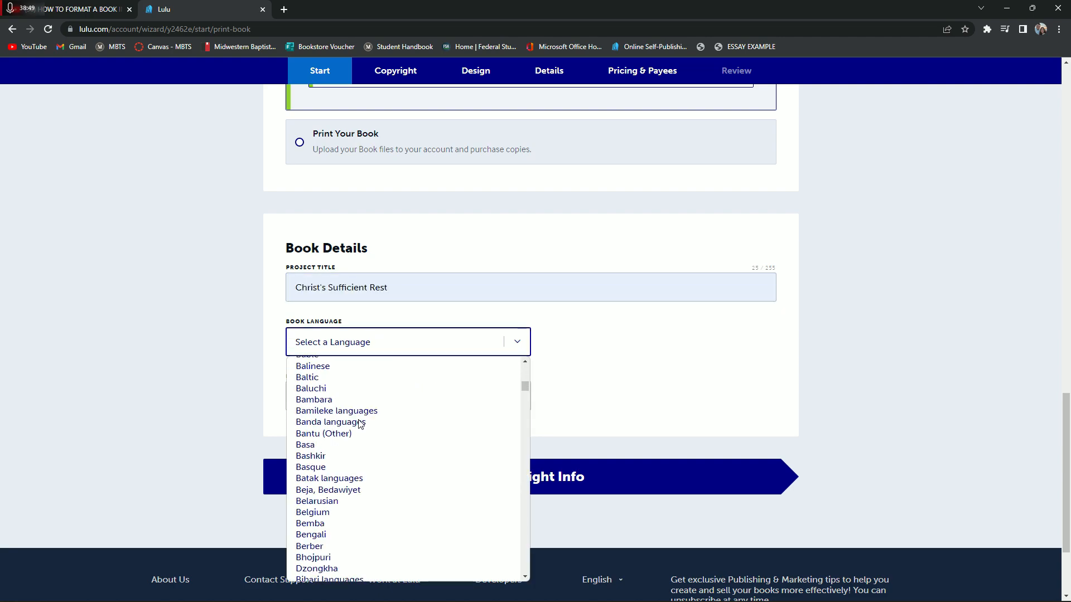
scroll(343, 490, down, 3)
scroll(342, 495, down, 15)
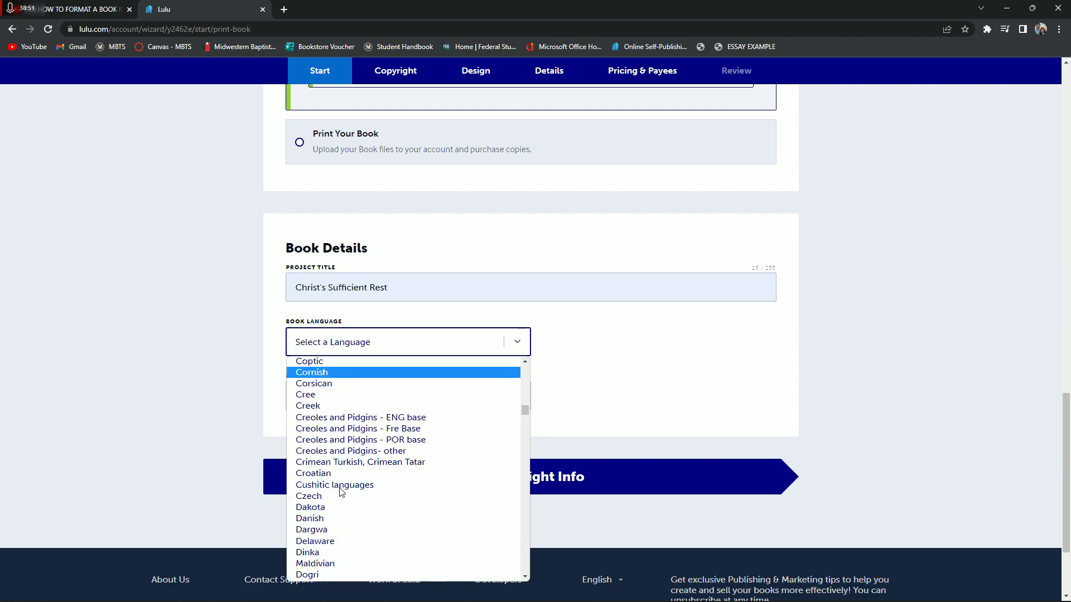
scroll(337, 558, down, 3)
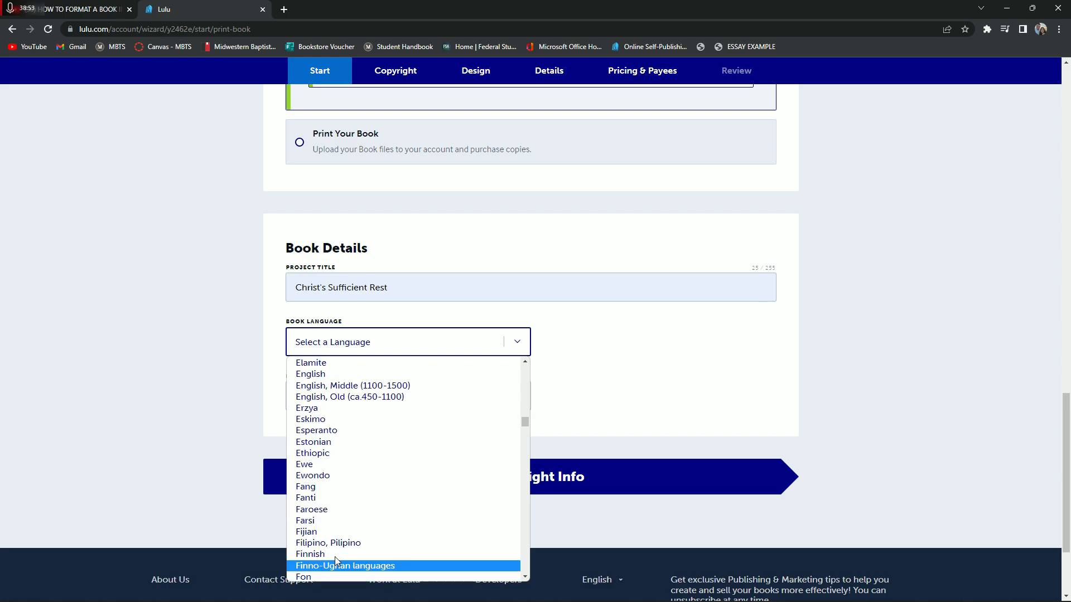
scroll(323, 457, up, 2)
click(331, 485)
Set the book category to Religion & Spirituality and continue to the copyright information
click(335, 401)
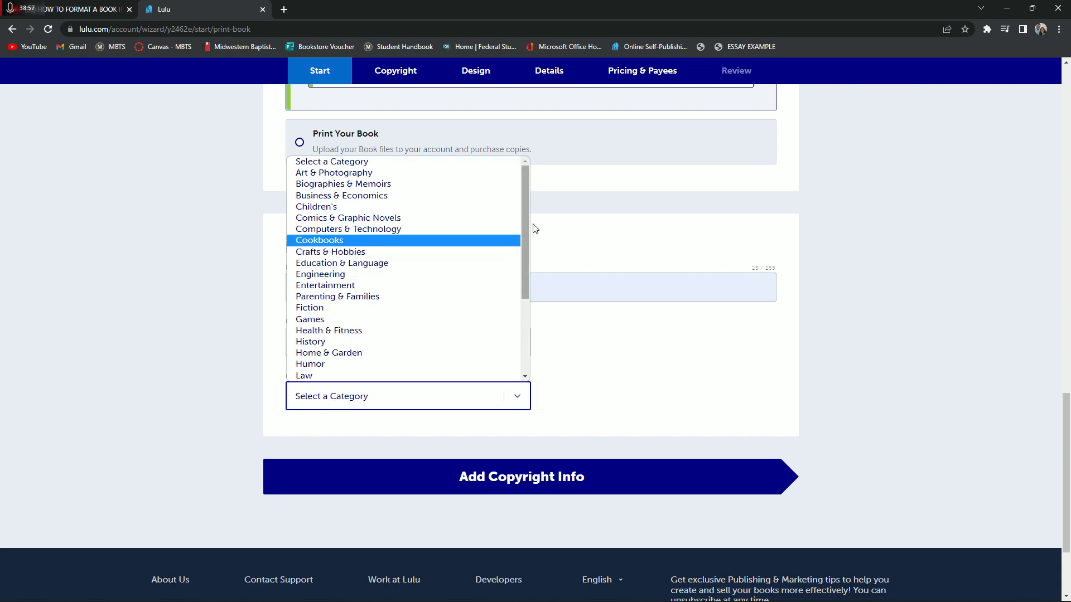
scroll(527, 209, down, 1)
drag(521, 203, 526, 280)
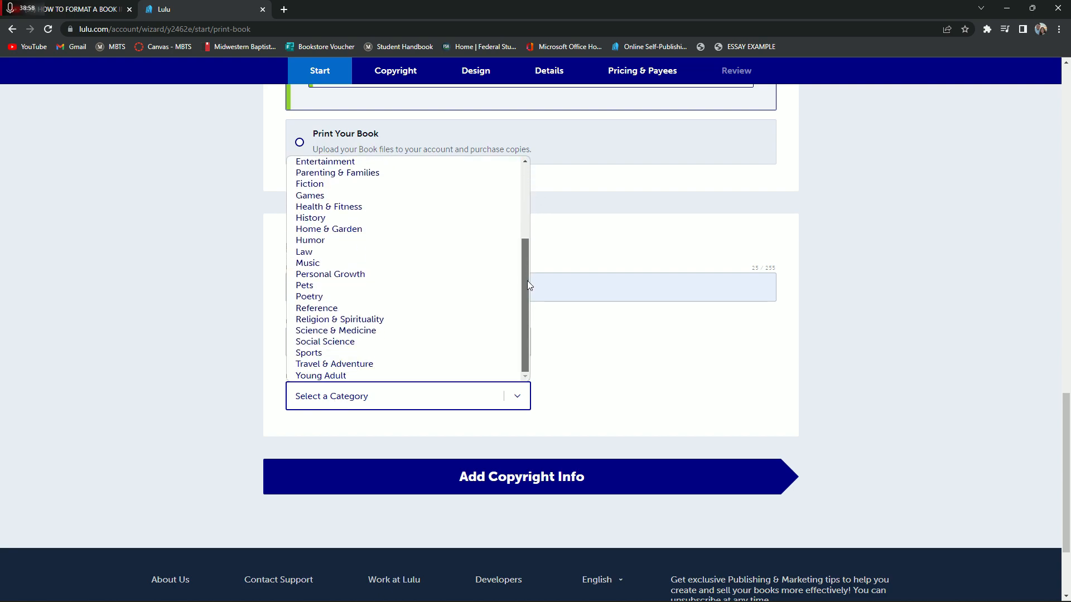
click(407, 324)
click(512, 473)
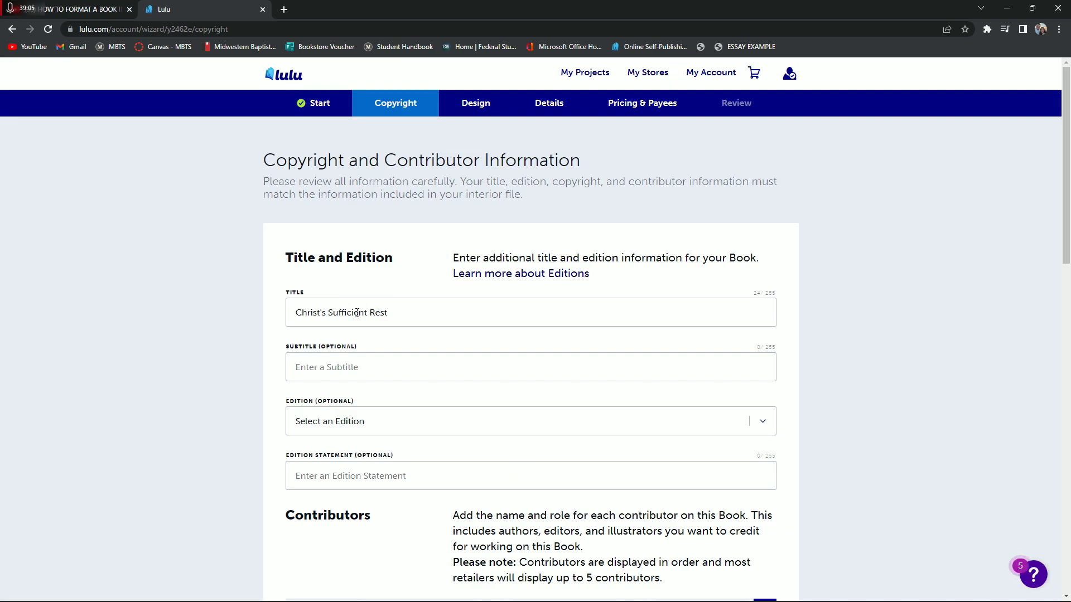
Review the title and edition fields, and fill in the author's first and last name as the first contributor
scroll(375, 435, down, 4)
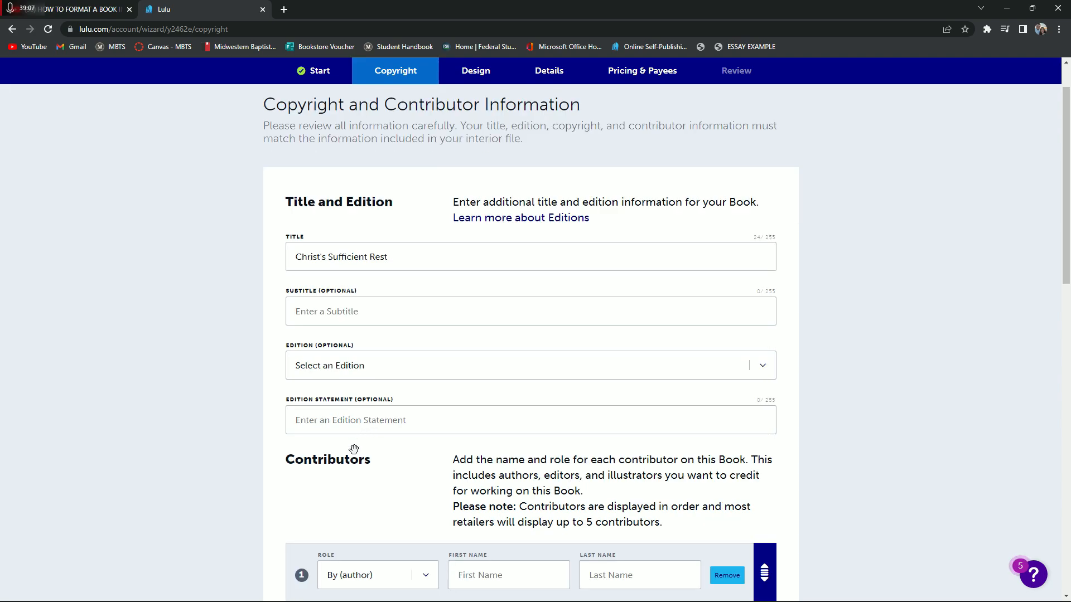
scroll(328, 405, down, 1)
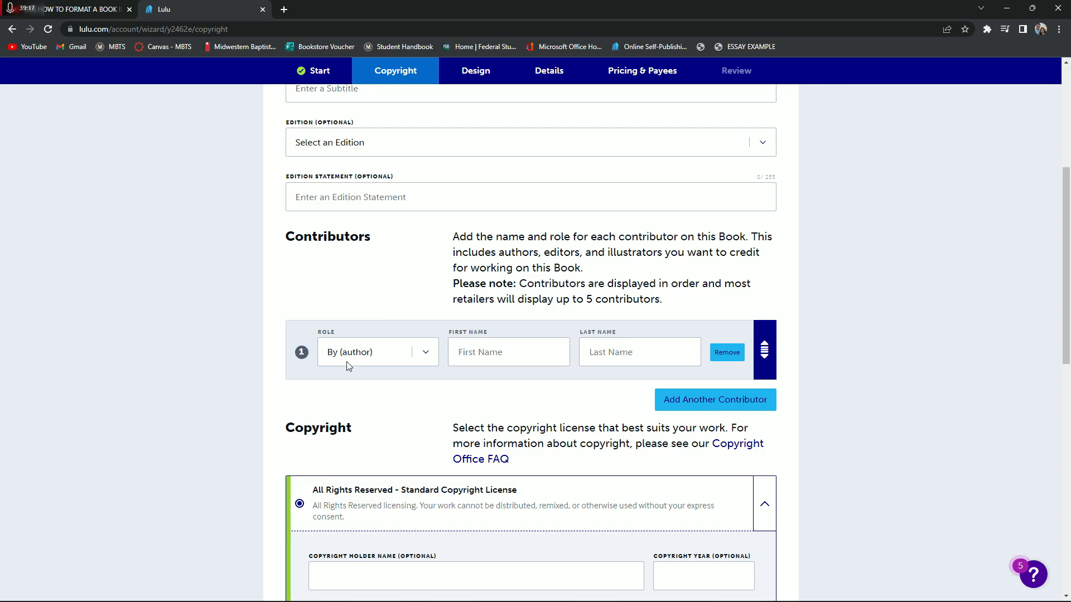
click(492, 358)
click(518, 383)
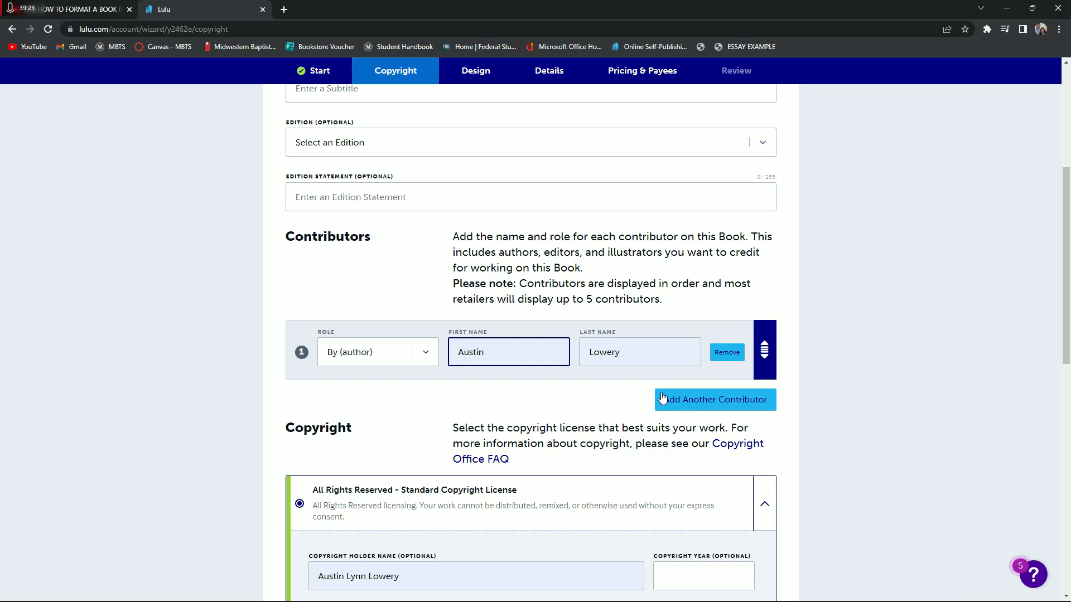
Add a second contributor entry and look through the available contributor roles
click(741, 412)
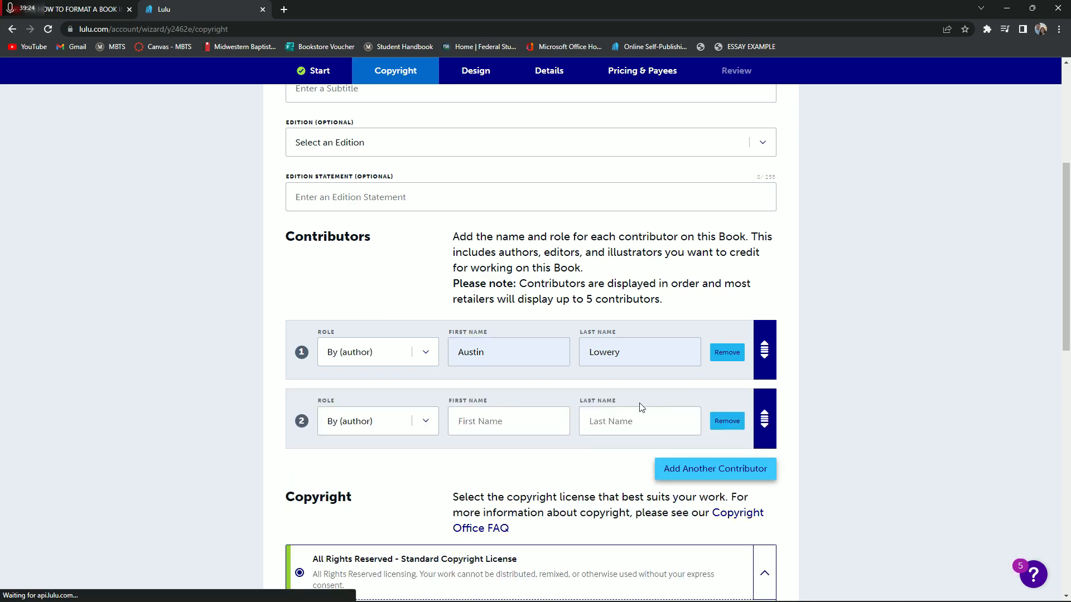
click(432, 428)
scroll(369, 279, down, 1)
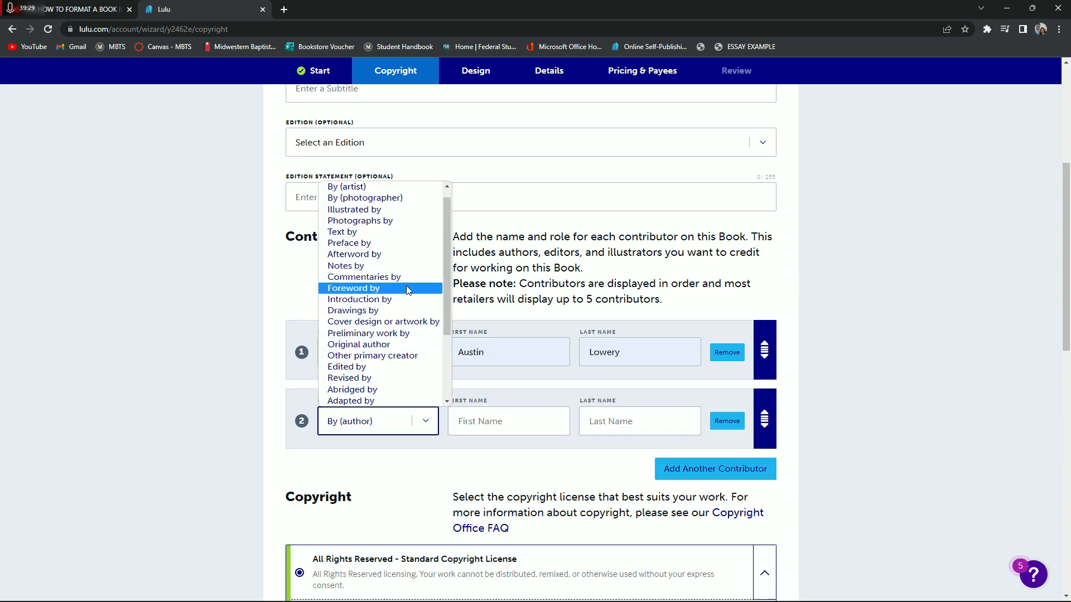
scroll(390, 317, down, 3)
scroll(390, 357, up, 1)
scroll(439, 375, down, 1)
scroll(412, 368, up, 3)
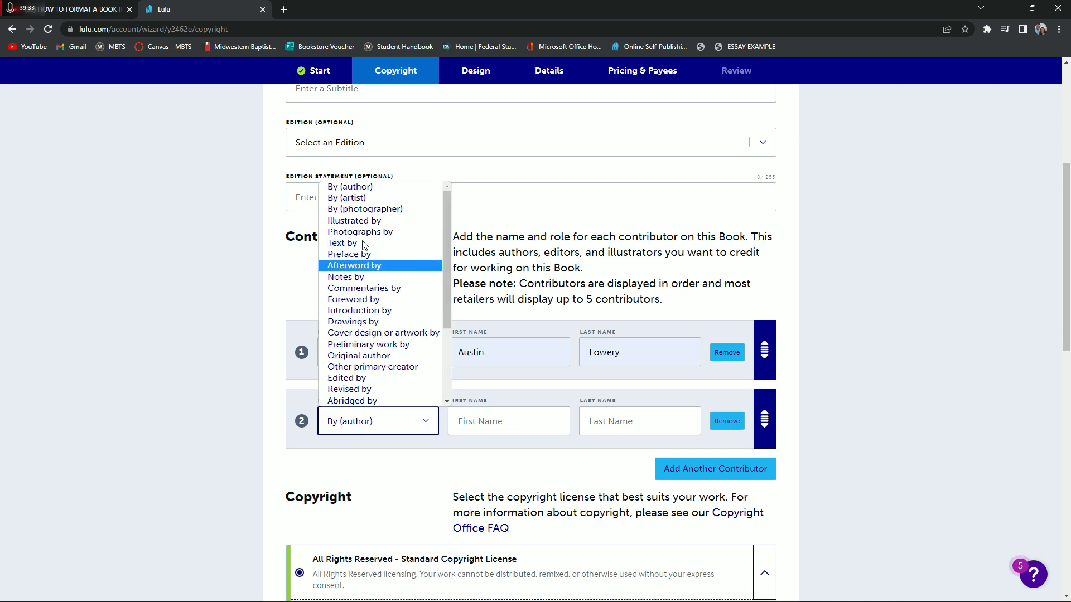
scroll(368, 293, down, 3)
scroll(385, 341, up, 3)
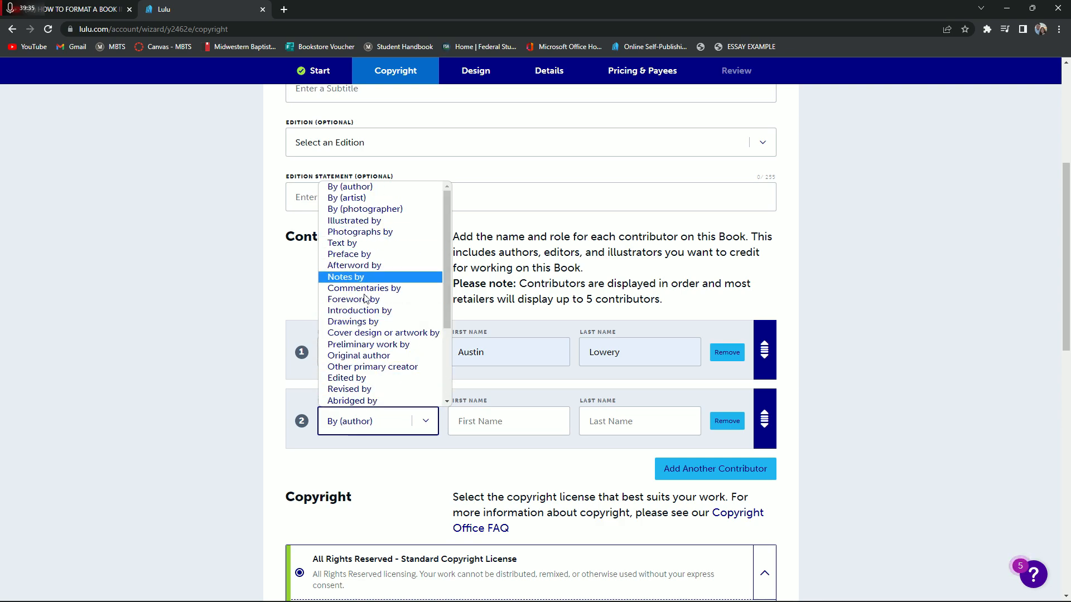
Set the copyright year to 2023 under the standard copyright license and assign a free Lulu ISBN to the book
scroll(402, 397, down, 1)
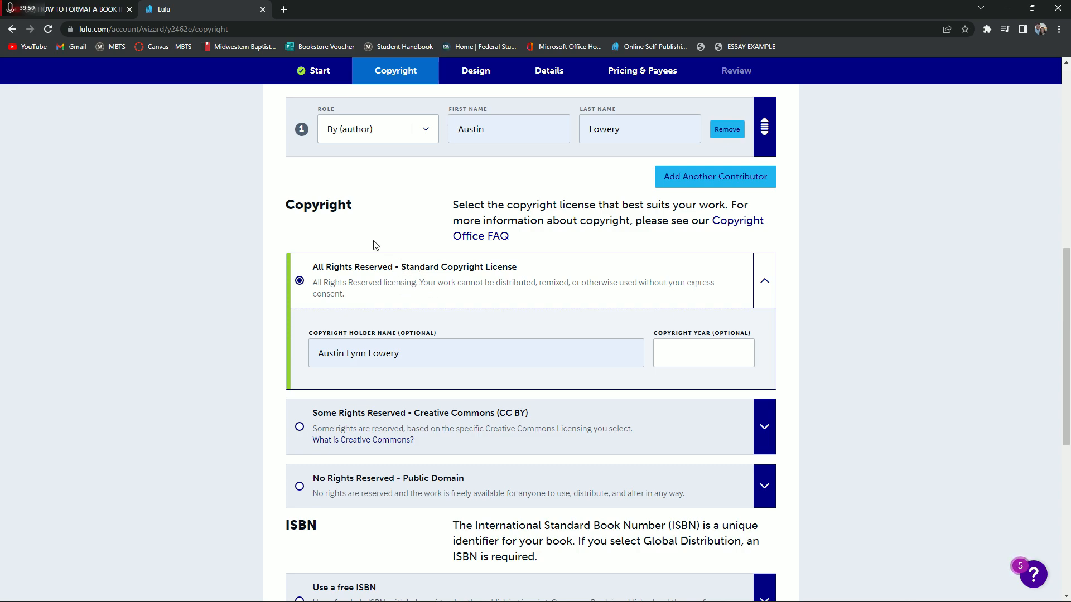
click(665, 353)
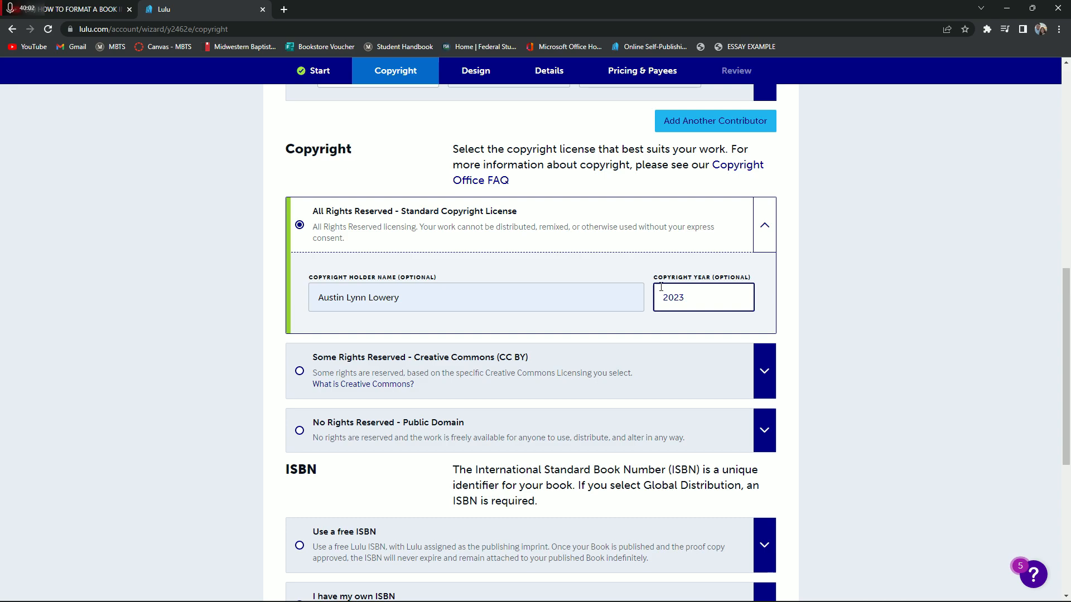
scroll(661, 287, down, 3)
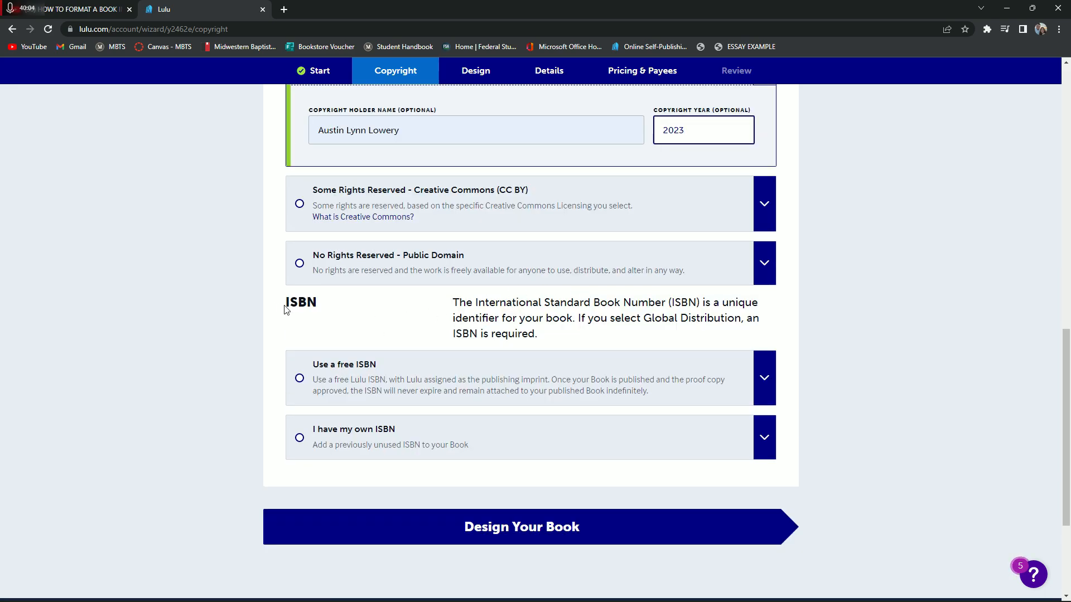
click(301, 380)
scroll(587, 409, down, 1)
click(719, 432)
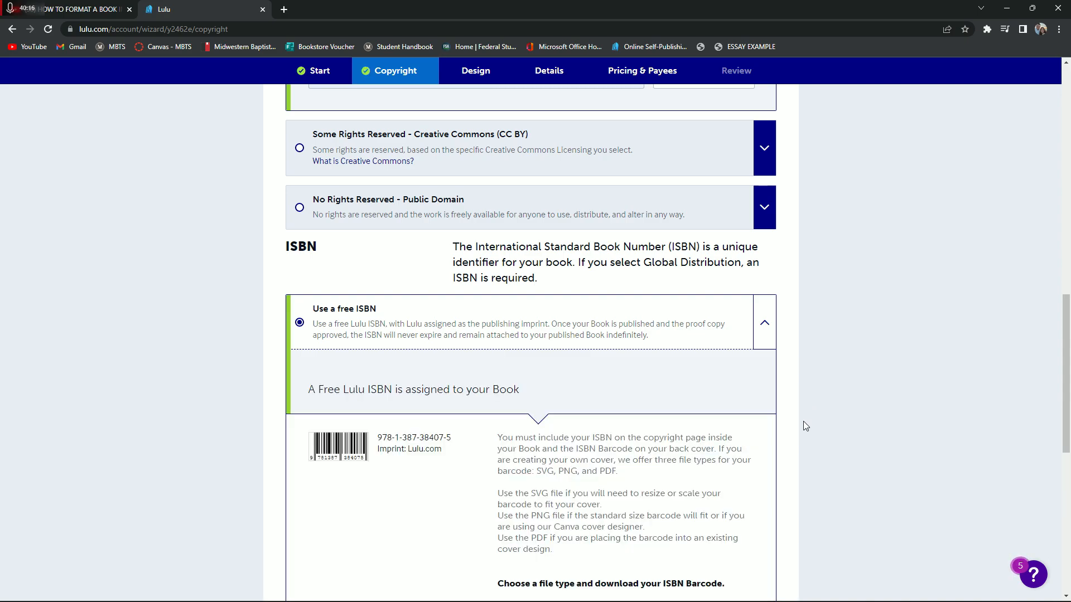
Read the ISBN barcode instructions, highlighting the PNG file advice for the Canva cover designer, and continue to the book's design stage
scroll(593, 375, down, 1)
scroll(576, 369, down, 1)
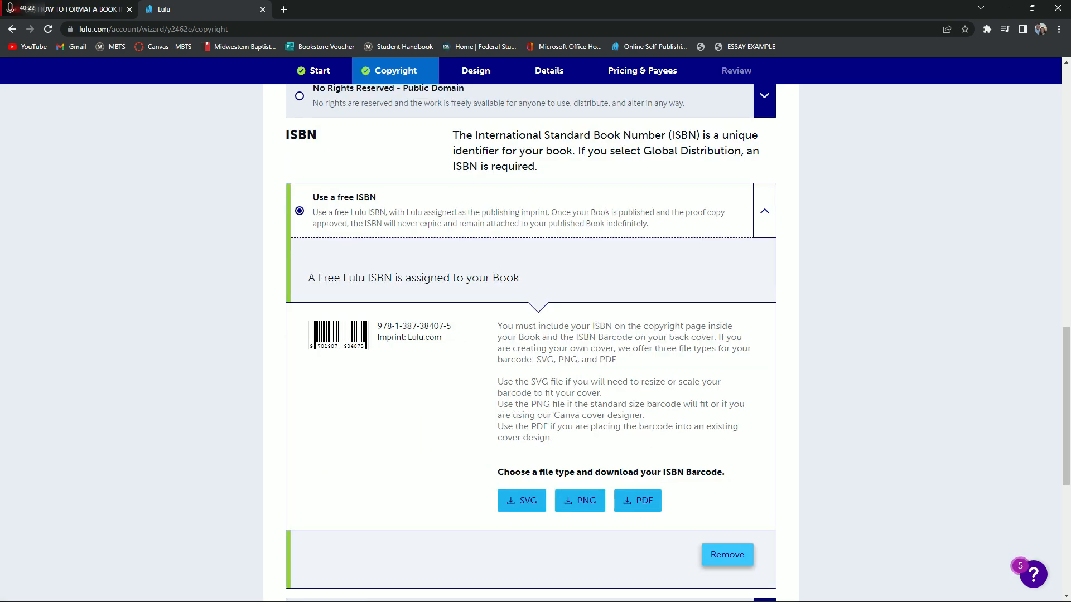
drag(646, 417, 497, 405)
click(538, 452)
drag(499, 407, 654, 423)
scroll(585, 458, down, 4)
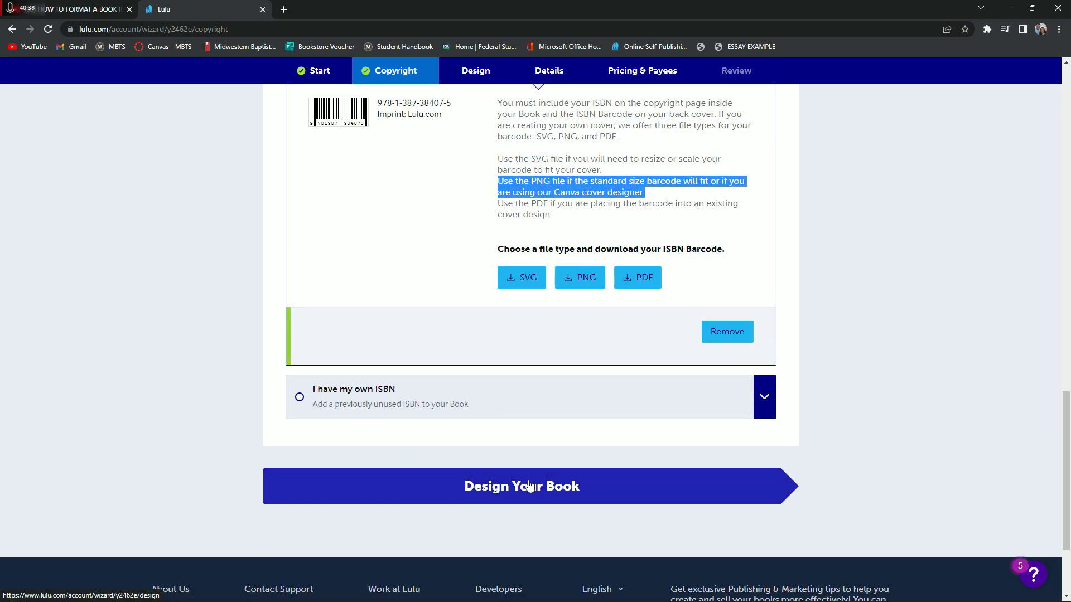
click(530, 486)
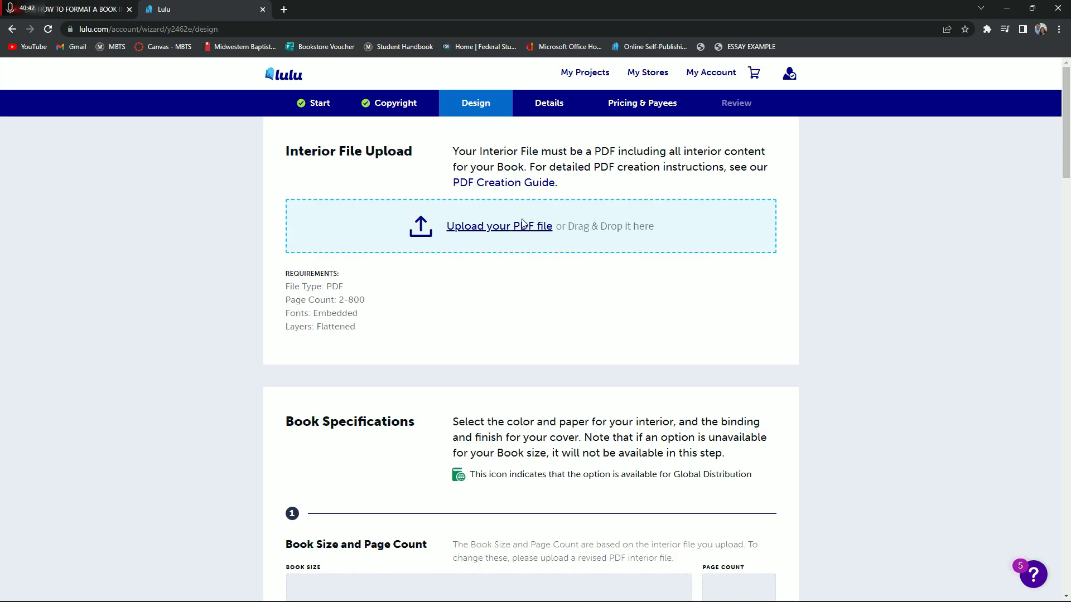
Upload the PDF "Divine Rest - Christ's Sufficent Rest Manuscript FOR TUTORIAL" as the book's interior file
click(494, 233)
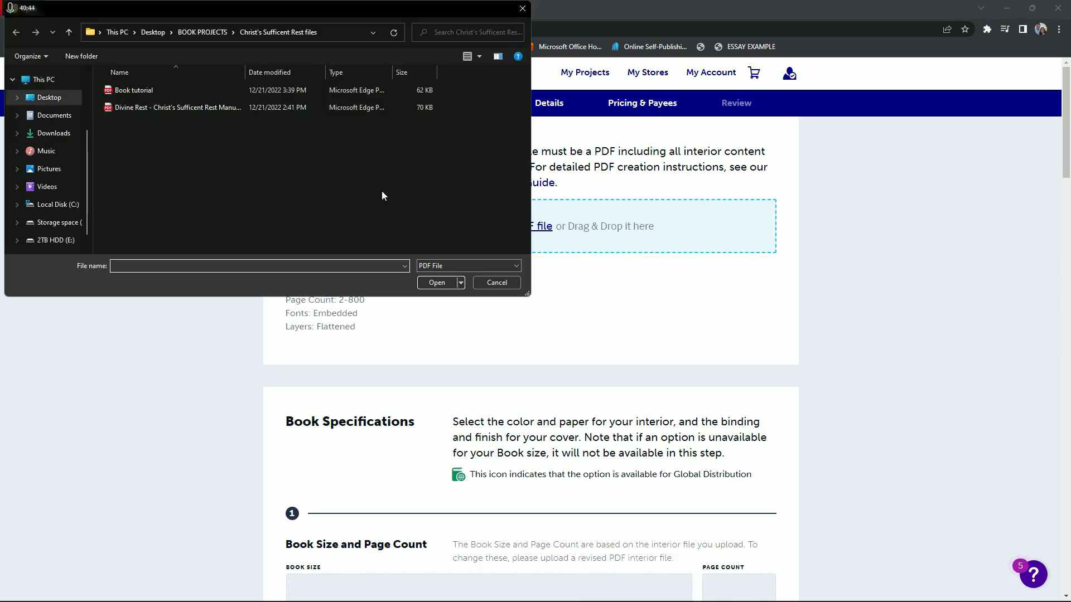
click(152, 109)
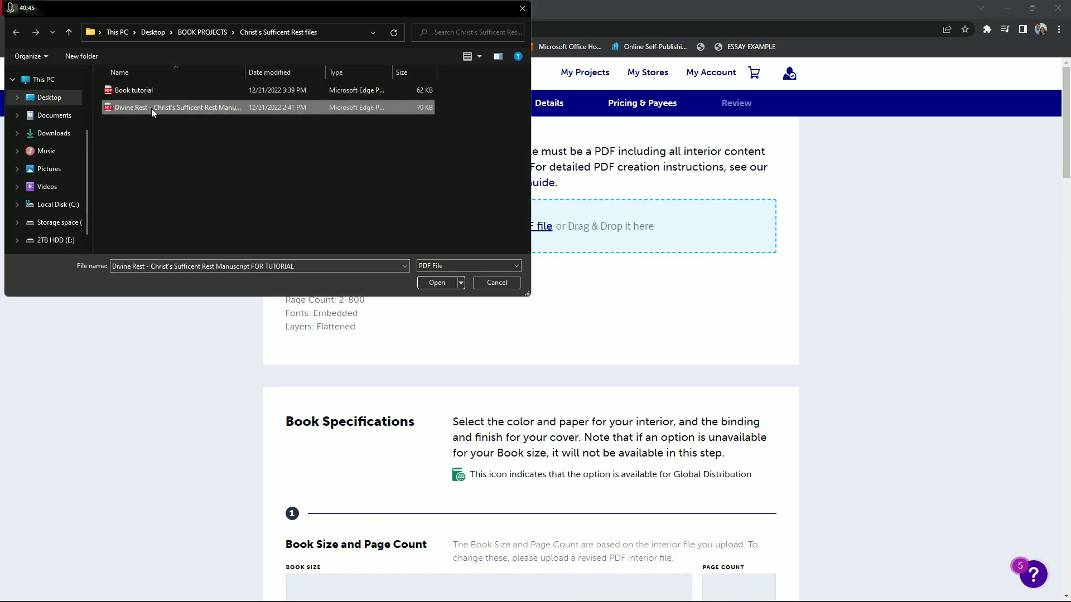
click(439, 283)
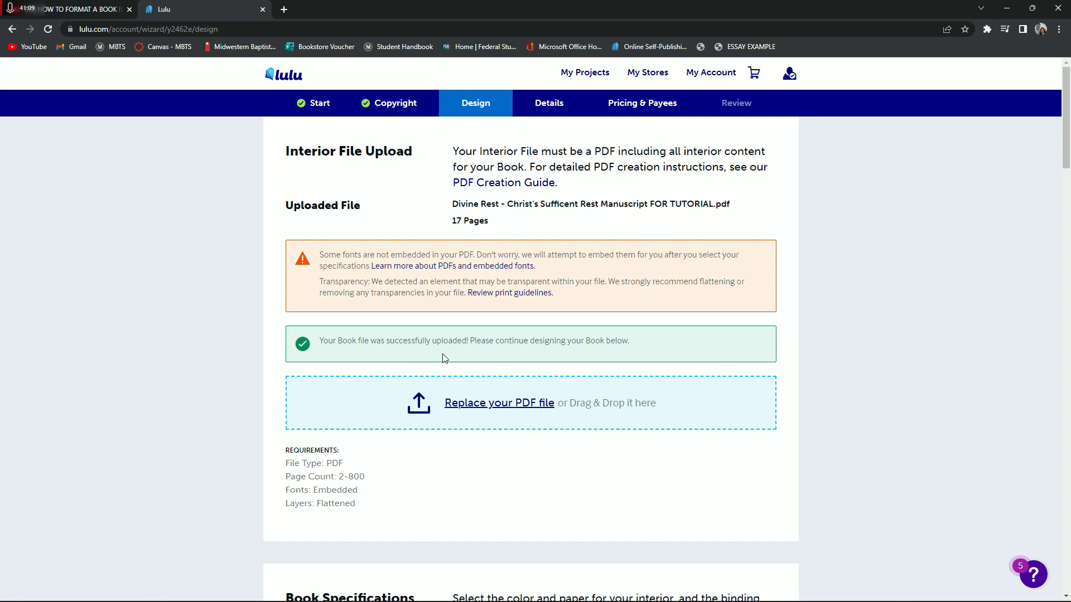
Review the upload notices and the book specifications, covering book size, page count and interior color options
scroll(449, 359, down, 1)
scroll(511, 223, down, 6)
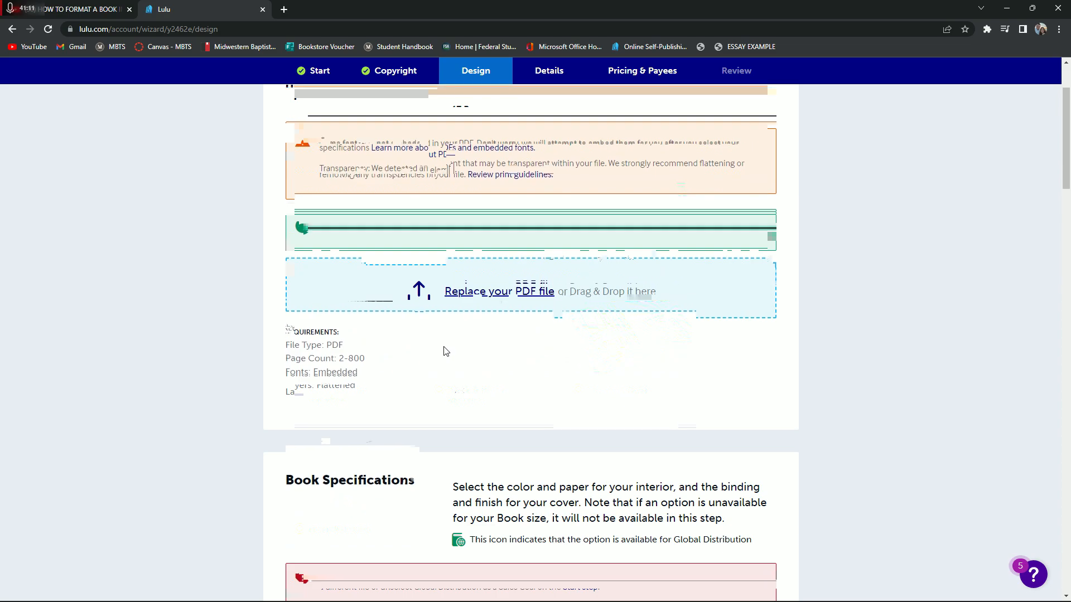
scroll(813, 365, down, 10)
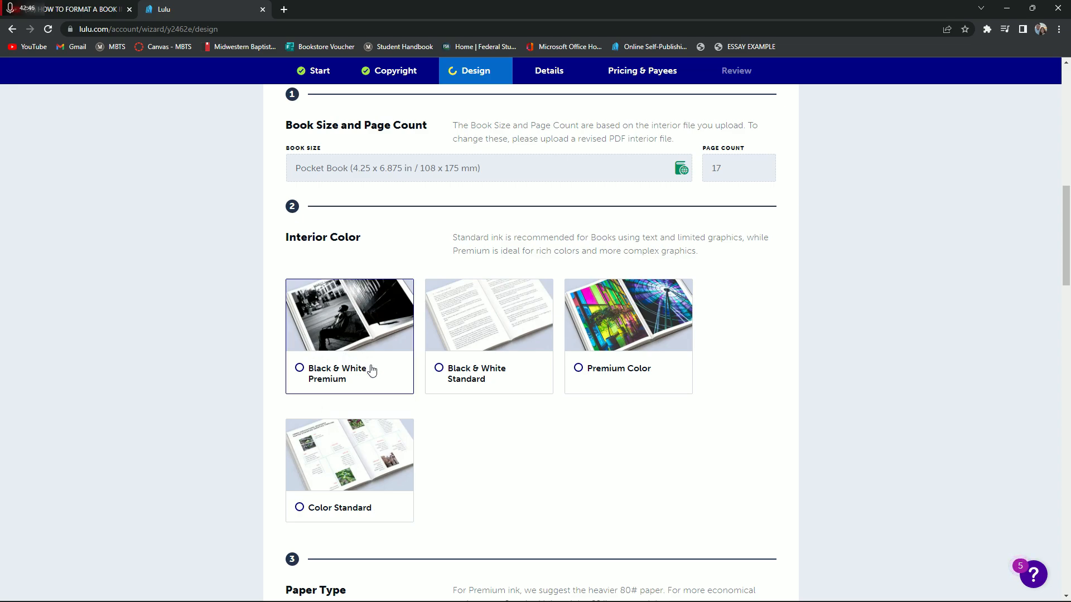
scroll(845, 372, up, 5)
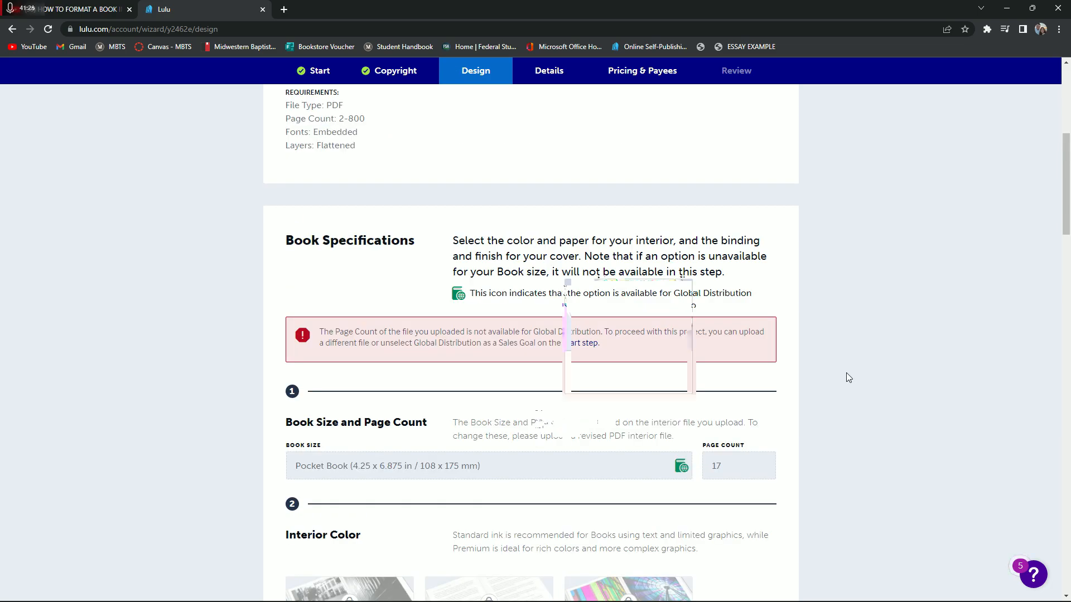
scroll(845, 373, down, 5)
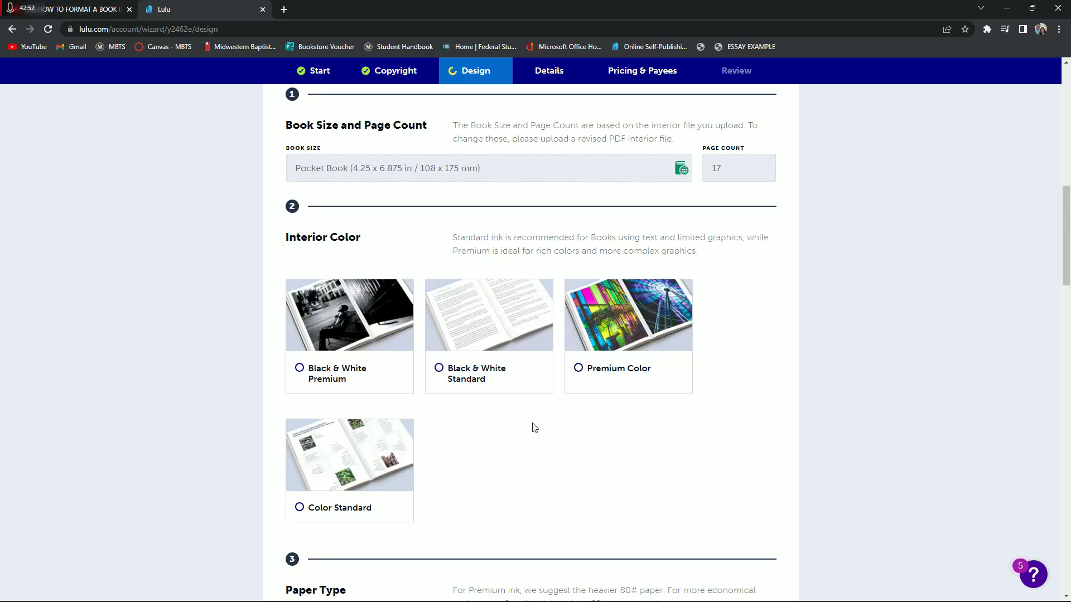
Set the interior color to Black & White Standard and the paper type to 60# Cream
click(465, 380)
scroll(564, 430, down, 5)
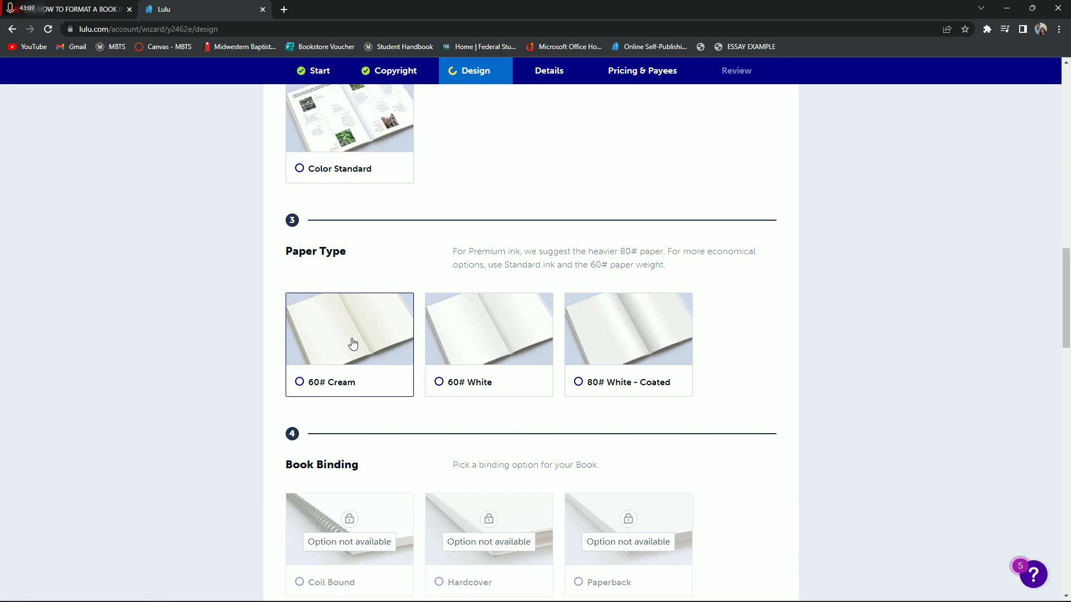
click(353, 344)
click(505, 362)
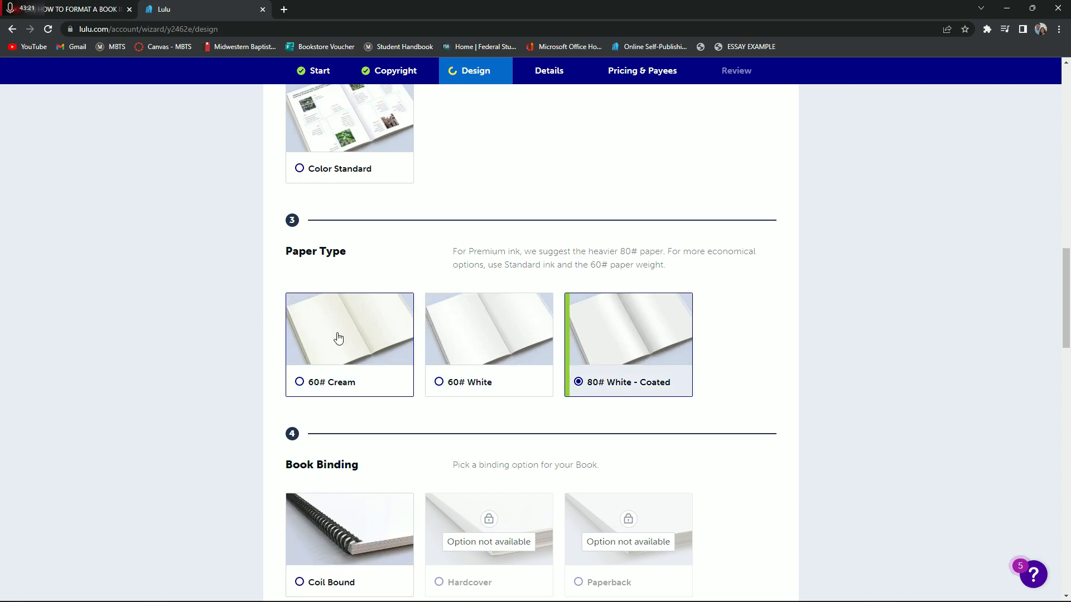
click(337, 337)
Choose Saddle Stitch as the book binding
middle_click(755, 356)
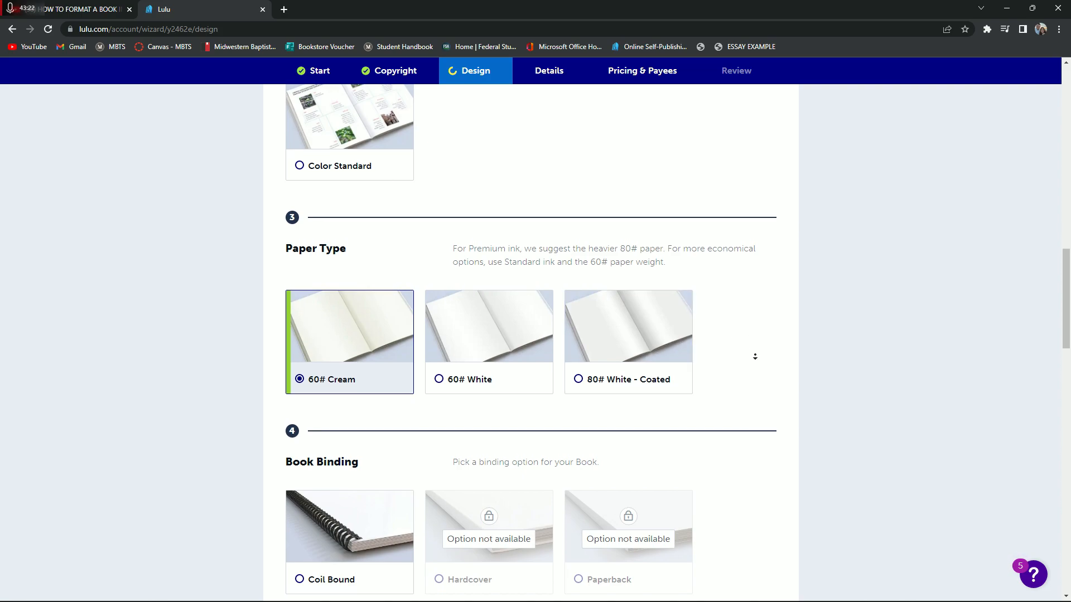
middle_click(762, 375)
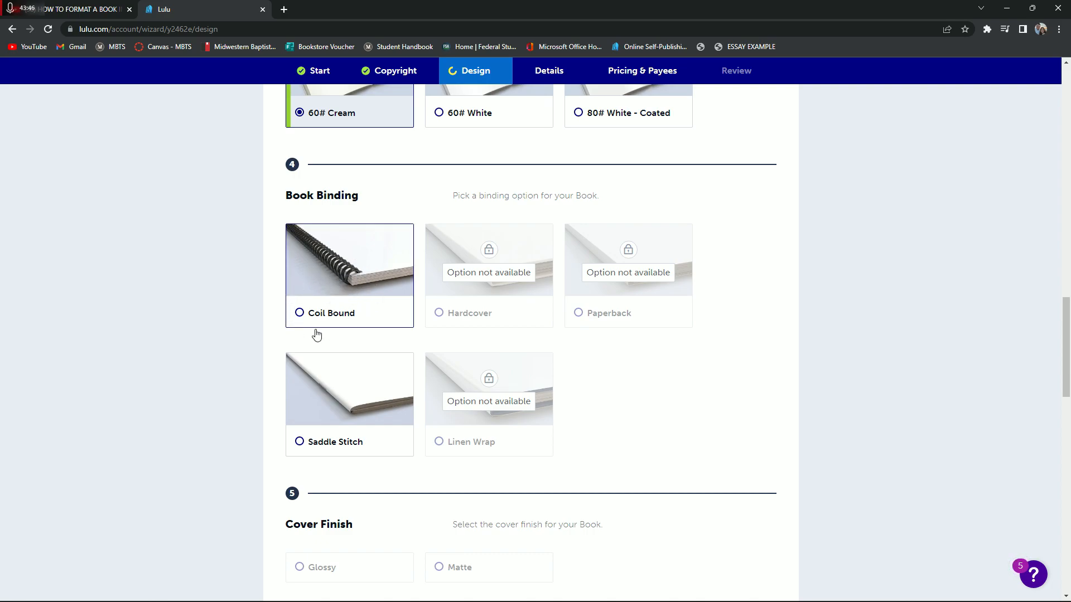
click(337, 393)
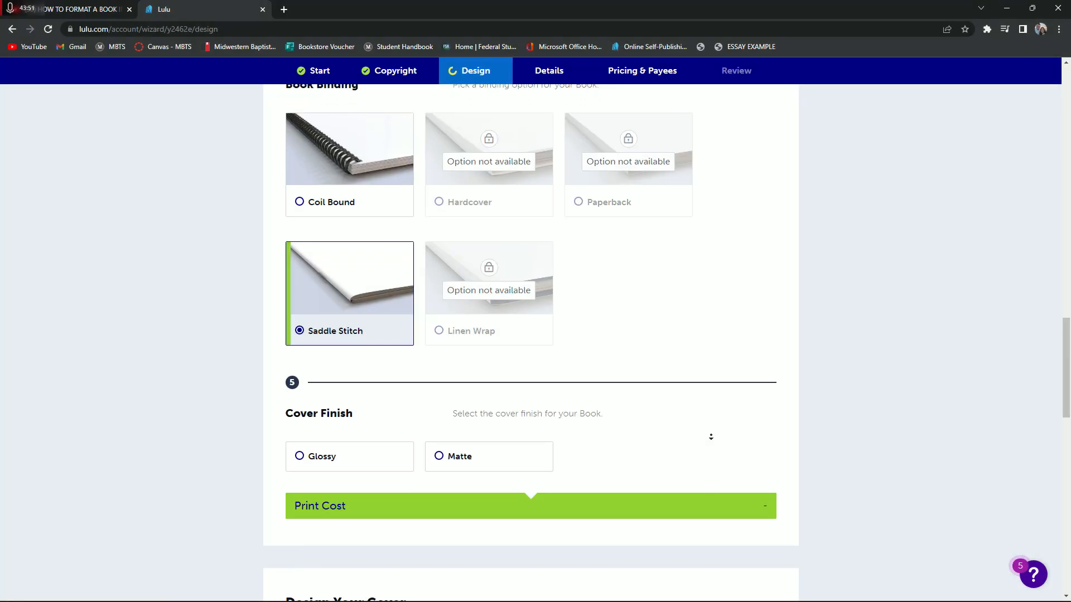
Compare the print cost of the Glossy and Matte cover finishes and settle on Glossy
scroll(711, 437, down, 1)
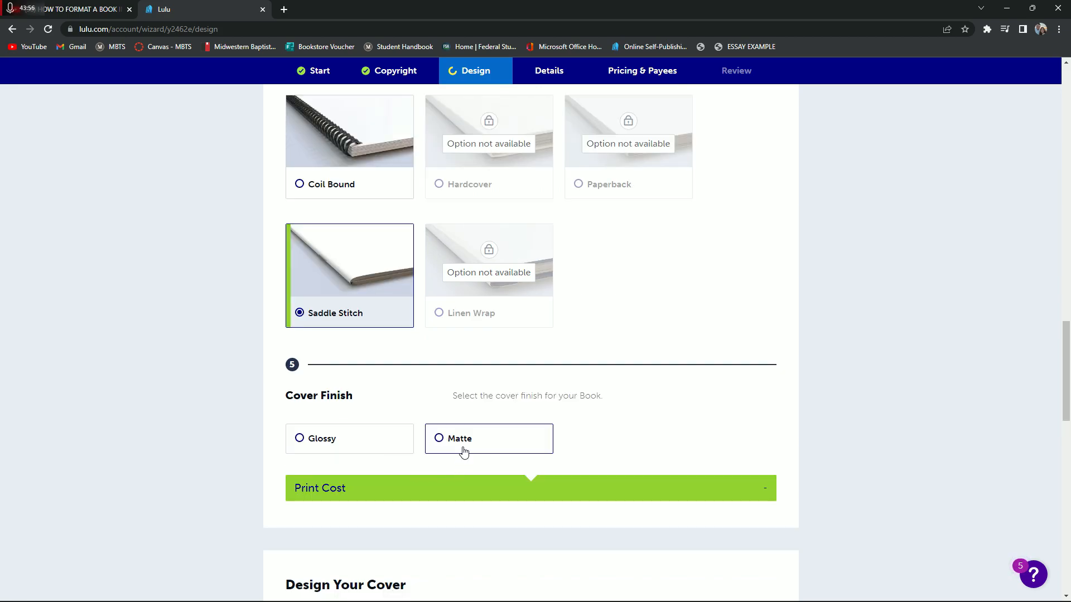
click(295, 438)
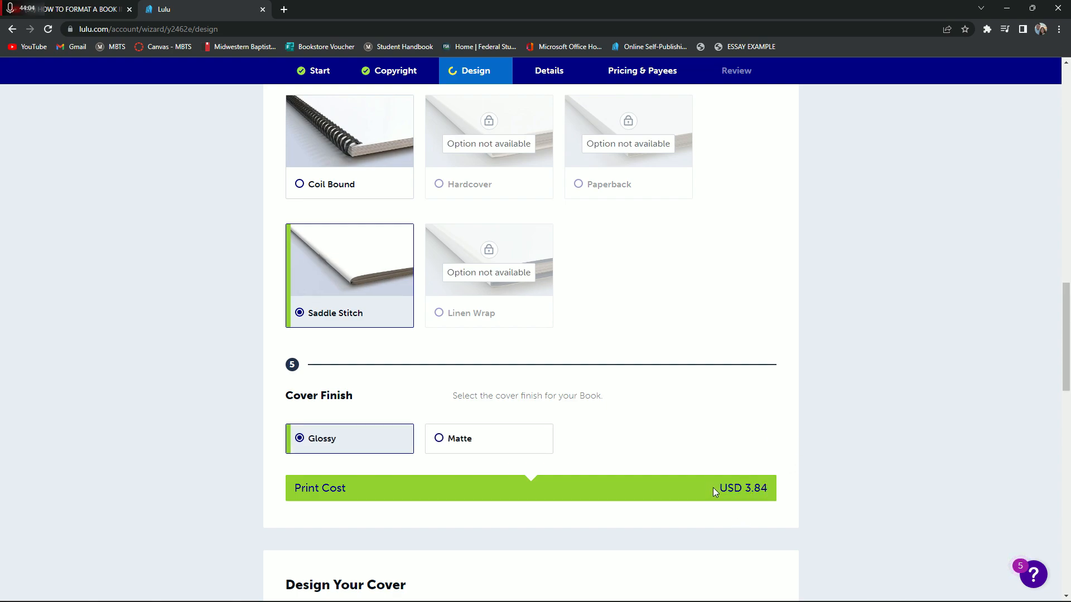
mouse_move(719, 488)
mouse_down()
mouse_move(734, 488)
mouse_move(714, 491)
mouse_up()
click(468, 444)
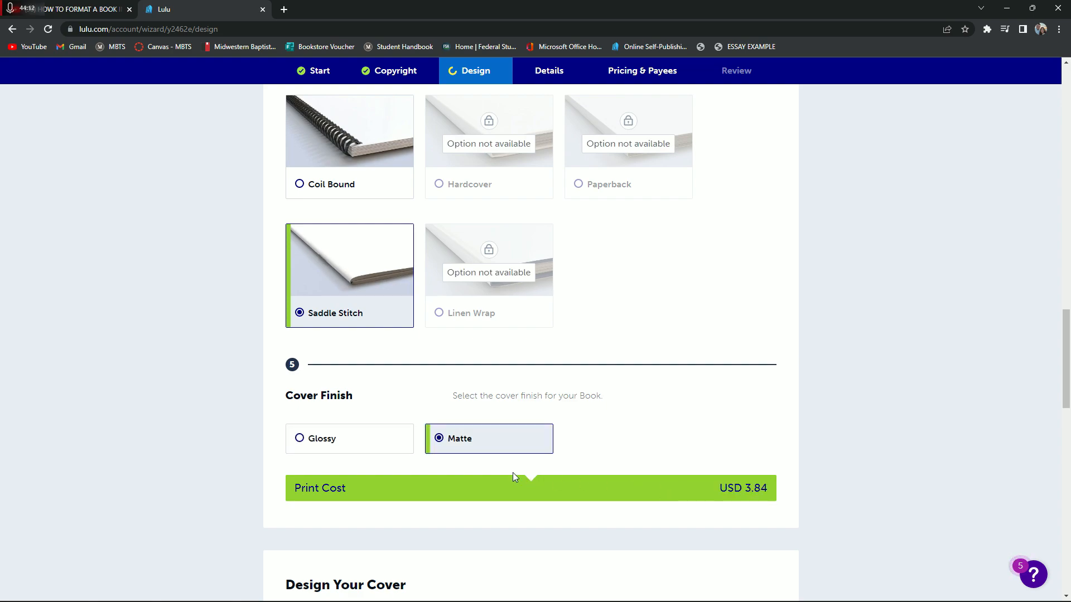
click(400, 442)
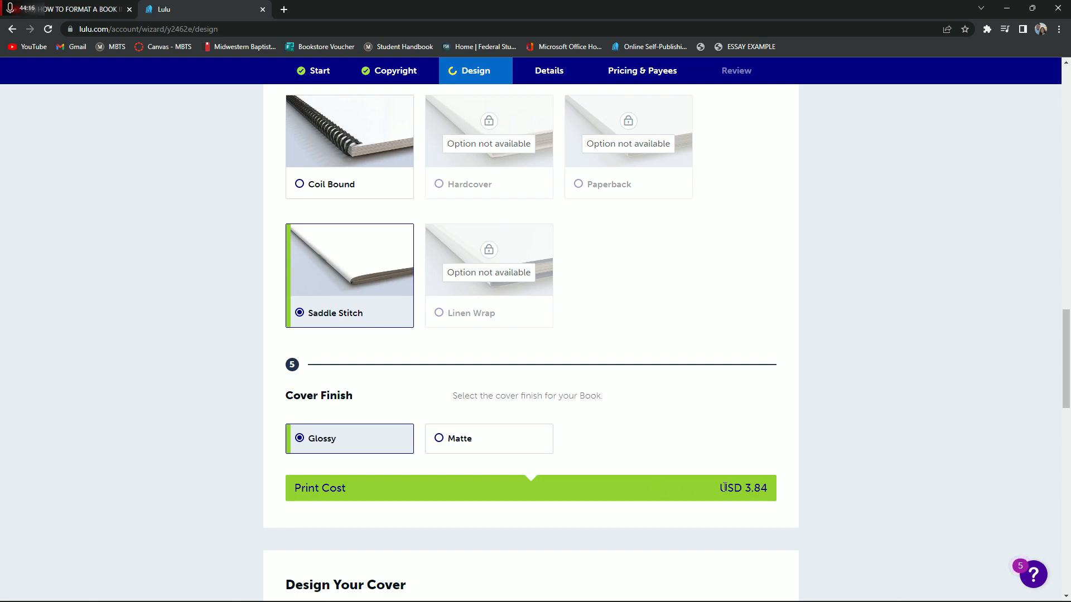
drag(721, 488, 758, 496)
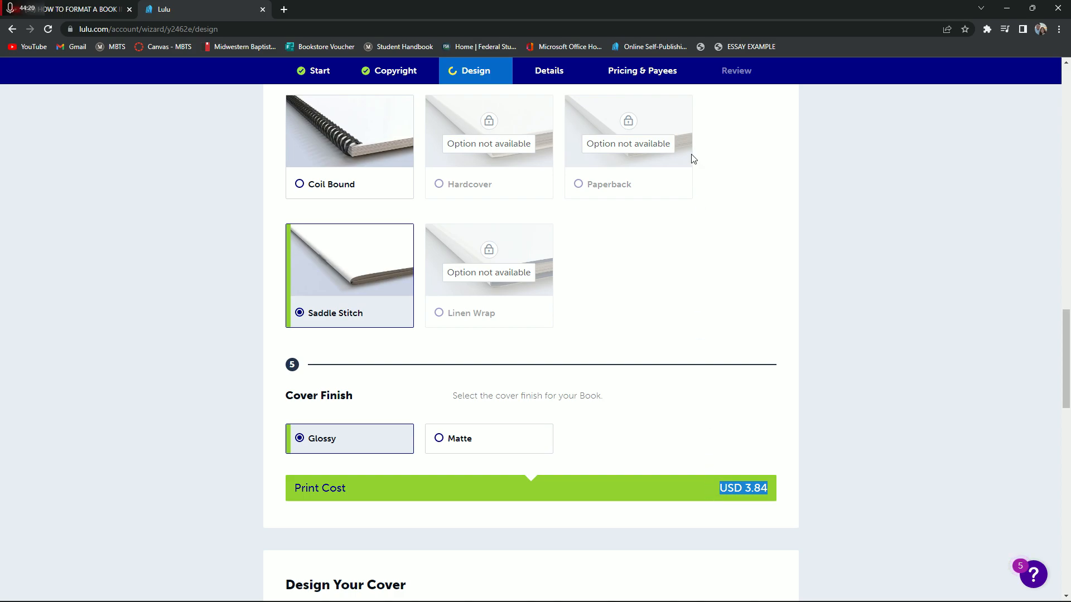
click(736, 453)
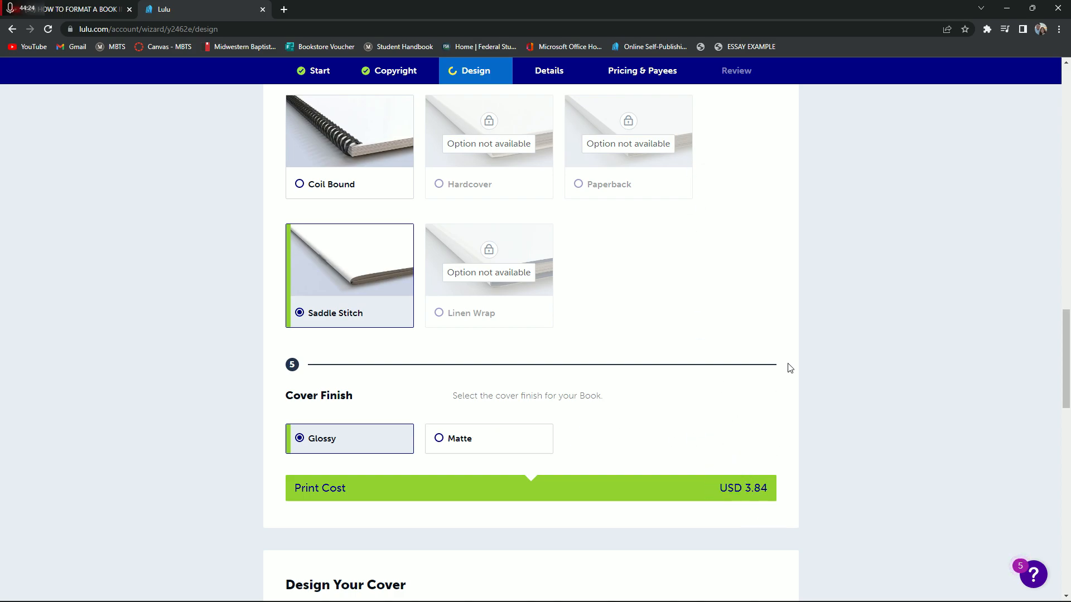
Review the chosen specifications and the cover file upload requirements, and collapse the Upload Cover File section to compare the cover design methods
scroll(720, 329, up, 1)
scroll(714, 336, down, 1)
key(Down)
key(Up)
scroll(764, 406, up, 5)
scroll(764, 403, down, 4)
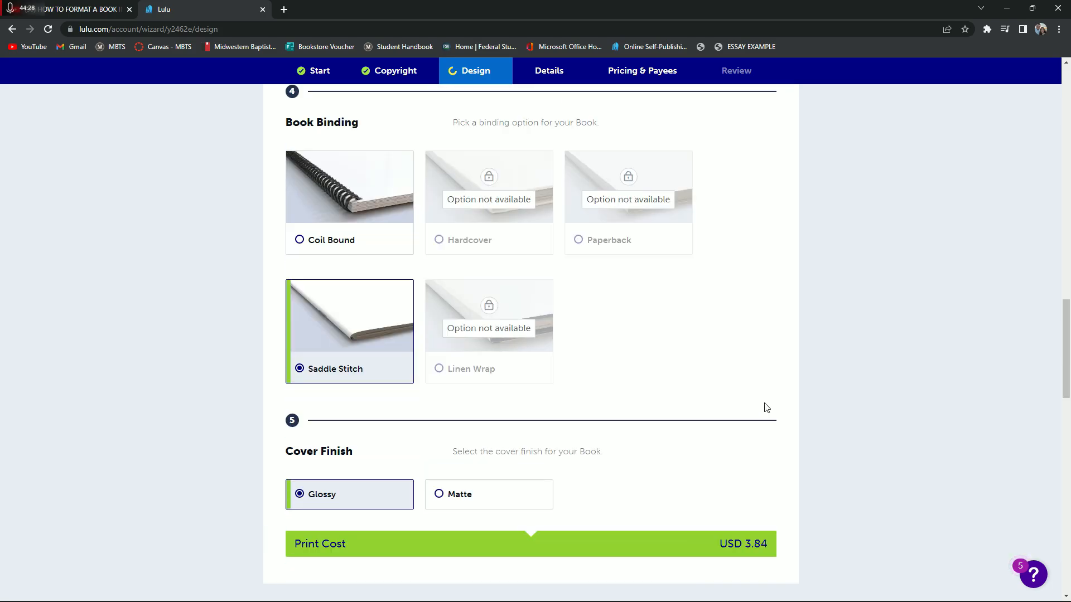
scroll(766, 408, down, 1)
scroll(784, 394, down, 6)
scroll(850, 370, down, 2)
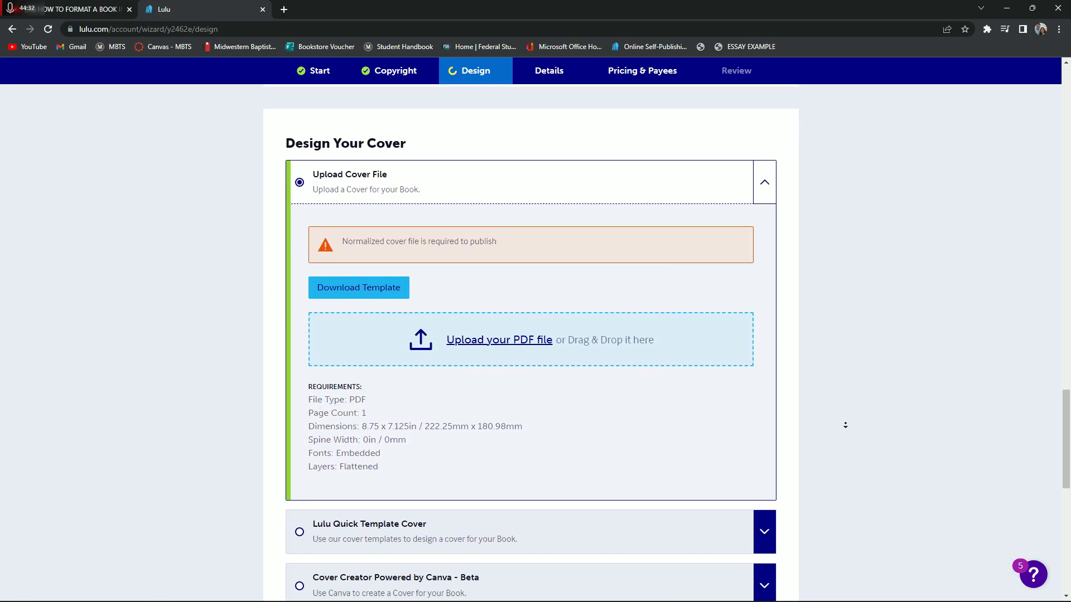
scroll(846, 425, down, 1)
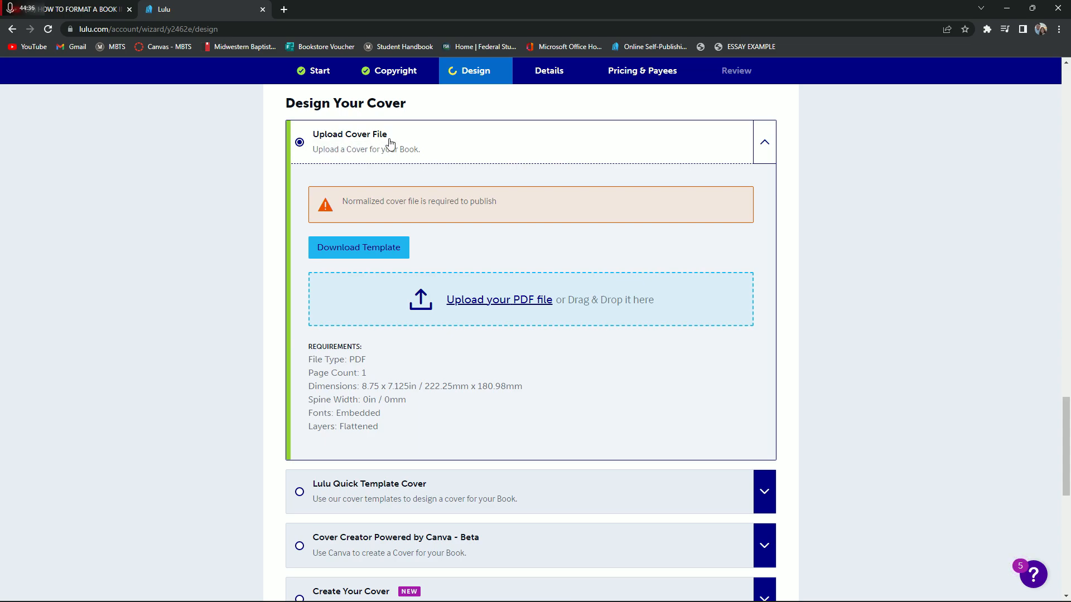
click(766, 150)
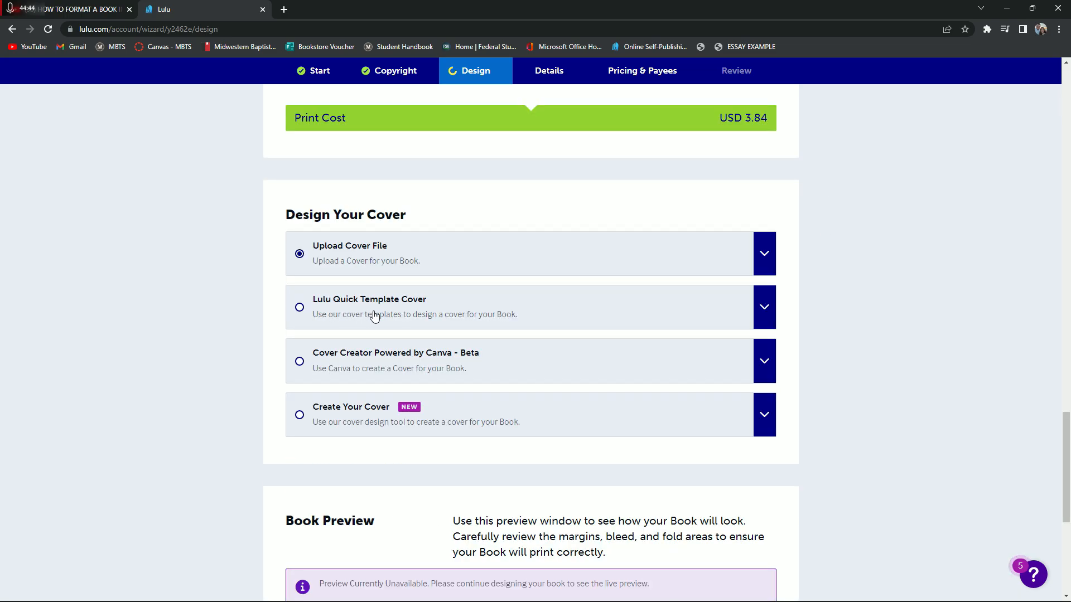
scroll(529, 291, down, 2)
Examine the instructions and dimensions of the Canva-powered Cover Creator and collapse its section
click(424, 362)
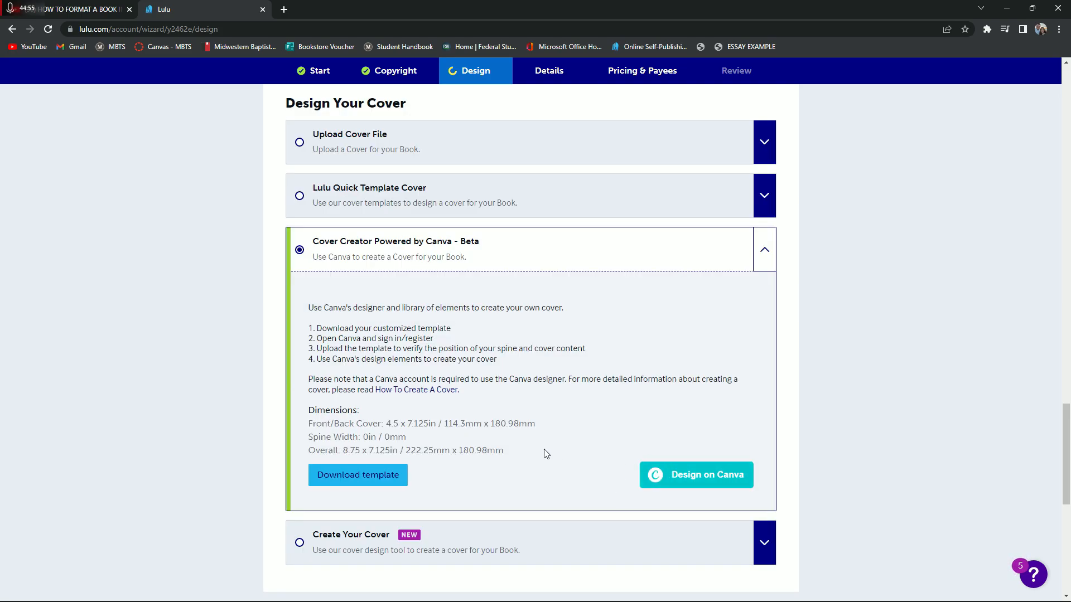
scroll(530, 450, up, 1)
click(761, 309)
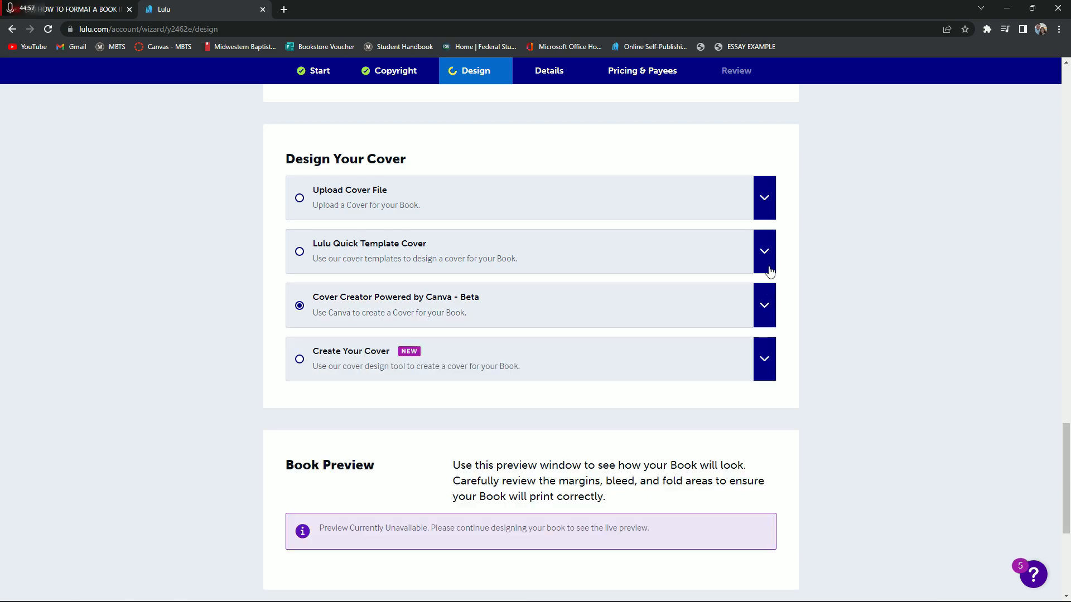
Select Lulu Quick Template Cover as the cover design method and enter the author's full name as Contributor 1
click(764, 254)
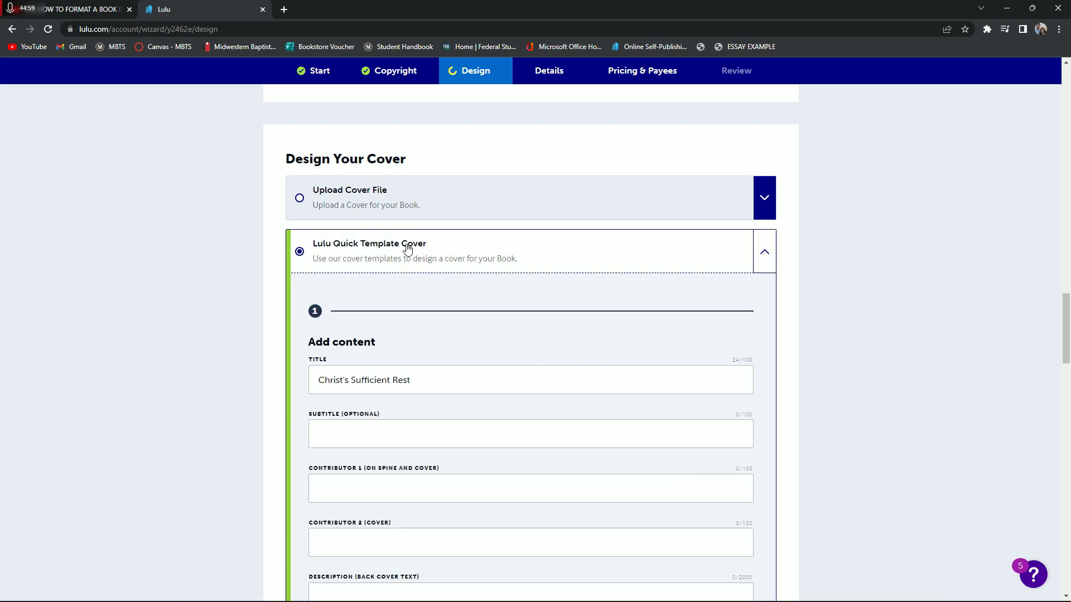
scroll(443, 327, down, 1)
scroll(444, 326, down, 1)
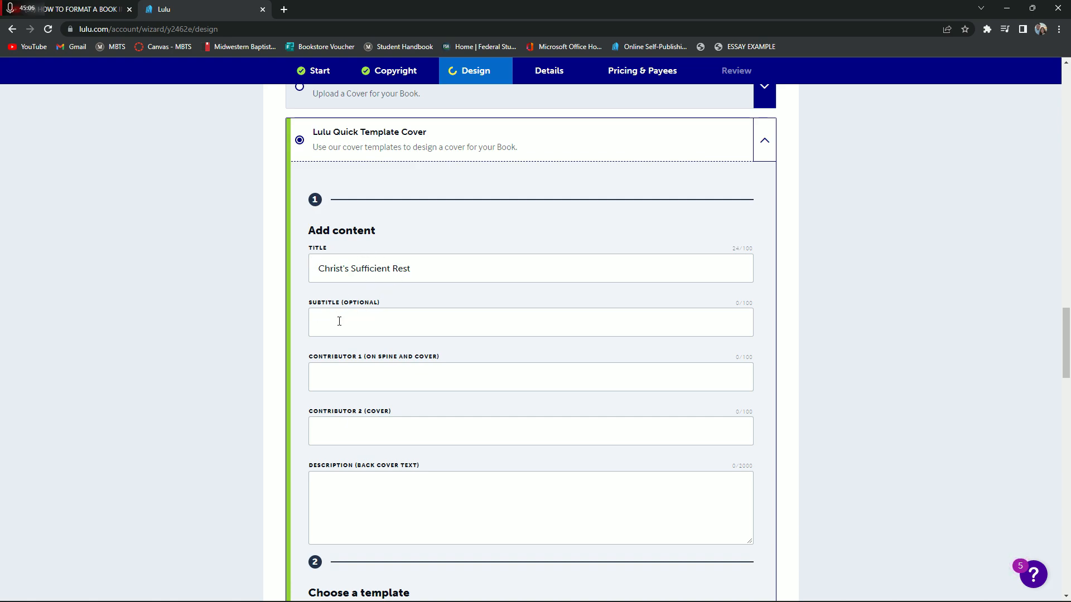
click(343, 383)
text(Austin L.)
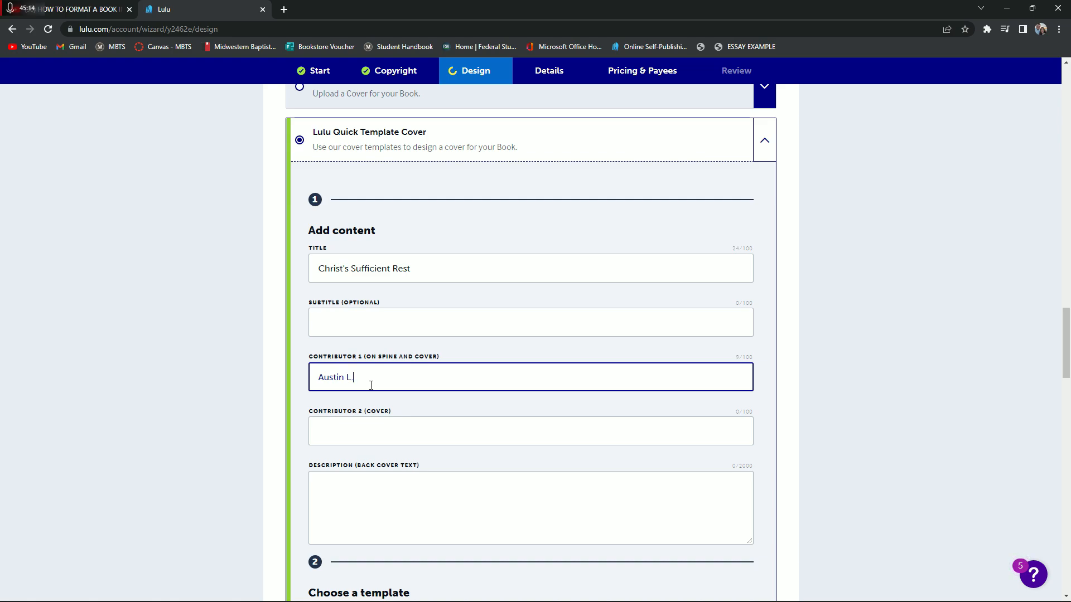
text( Lowery)
click(354, 432)
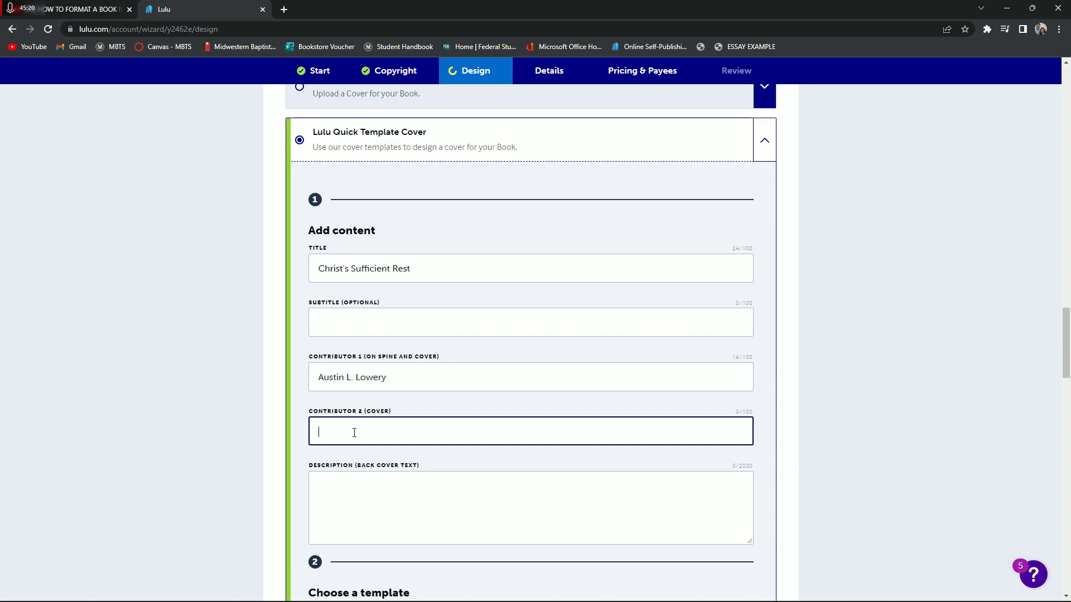
click(357, 377)
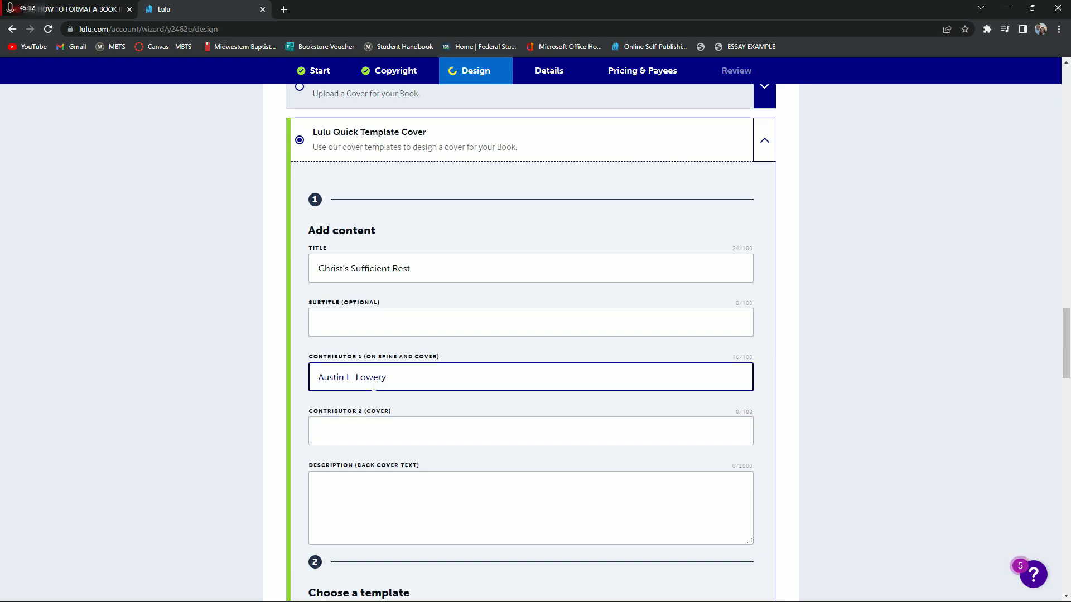
scroll(382, 373, down, 2)
click(382, 373)
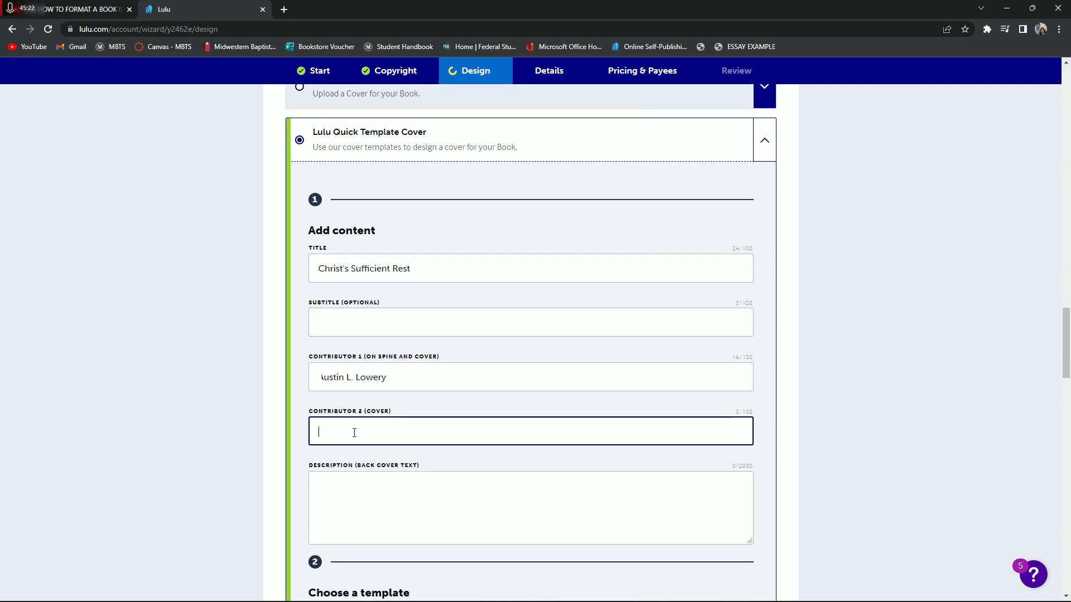
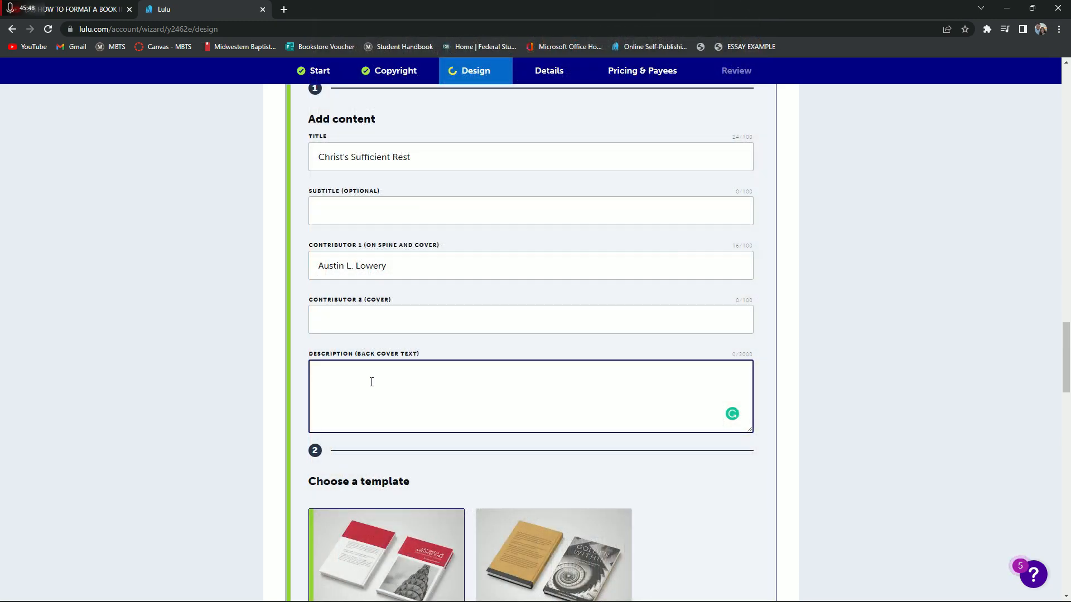
Enter the author's name as the back cover description and choose the Front cover image template
text(Austin Lowery)
scroll(460, 374, down, 5)
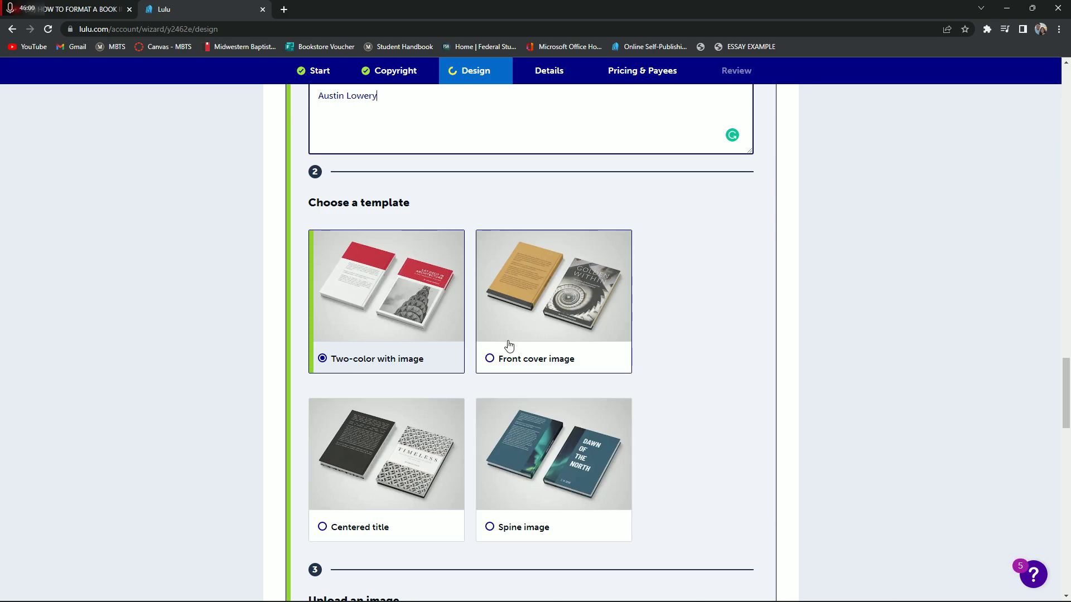
click(490, 359)
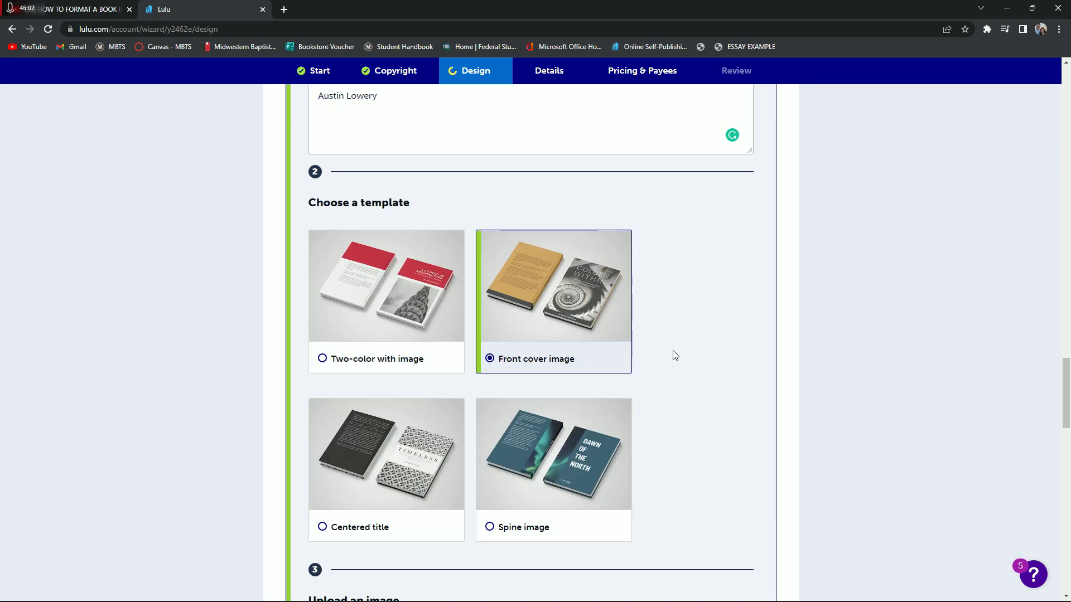
Upload the photo of the bearded man in a dark jacket from the Saved Pictures folder as the cover image
scroll(677, 353, down, 1)
scroll(677, 354, down, 2)
scroll(671, 335, up, 1)
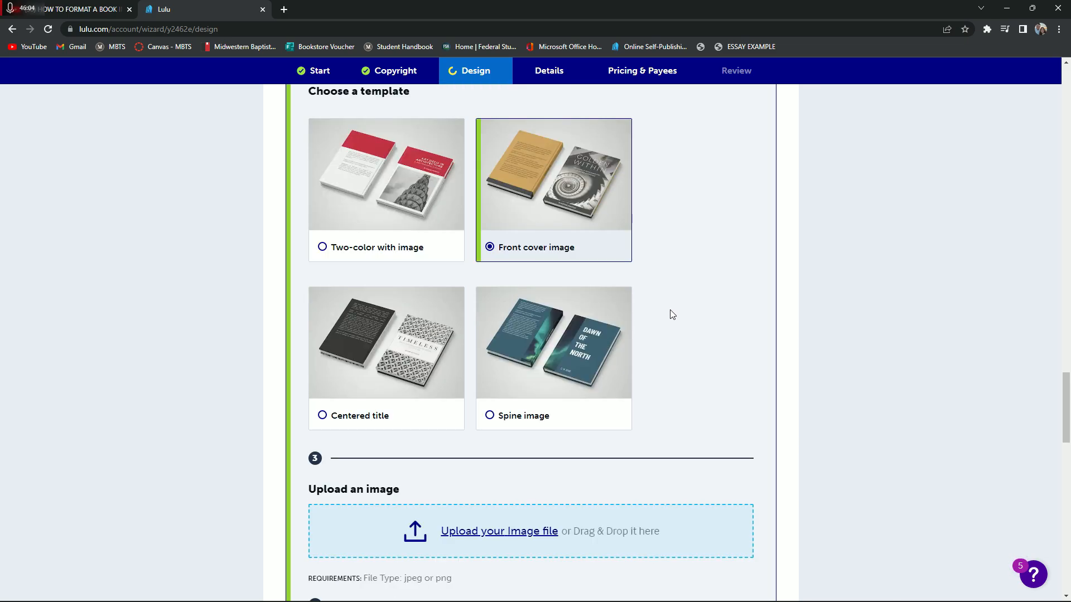
scroll(502, 357, up, 7)
scroll(486, 438, down, 8)
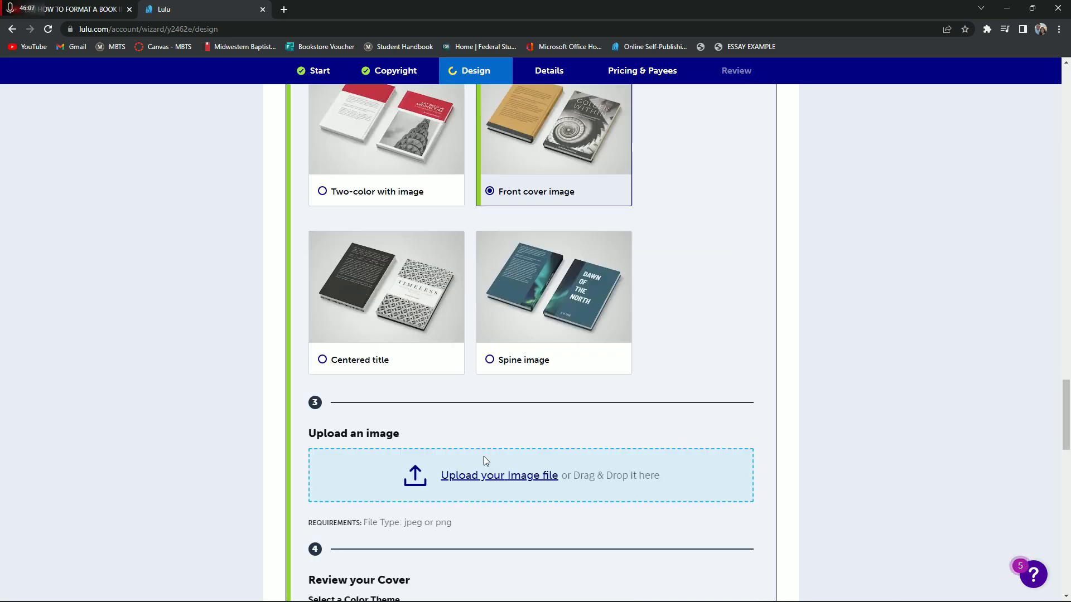
scroll(484, 456, up, 1)
scroll(490, 335, down, 2)
click(500, 420)
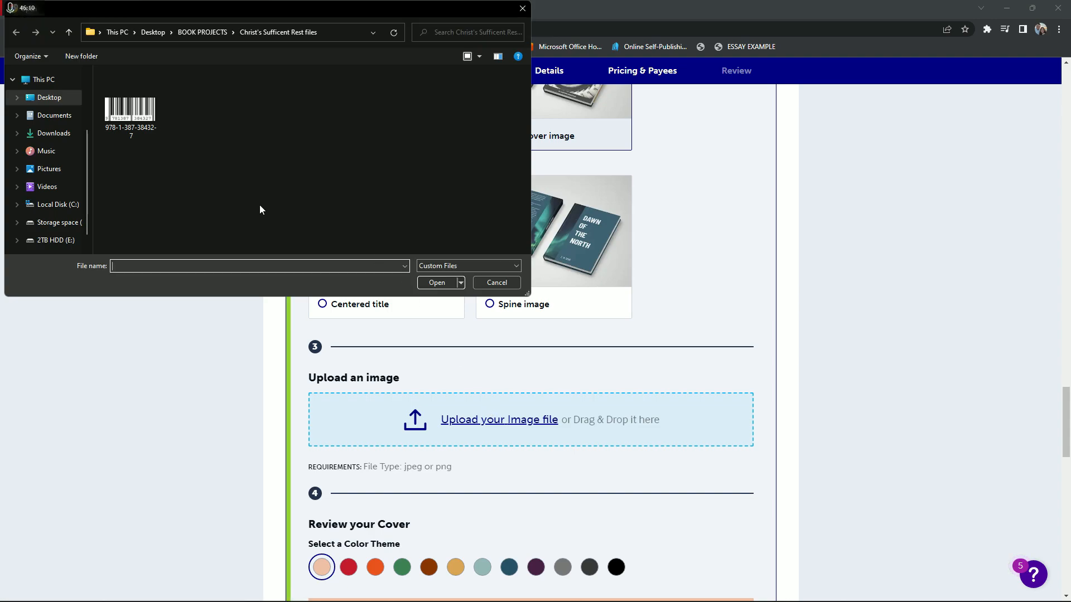
click(53, 115)
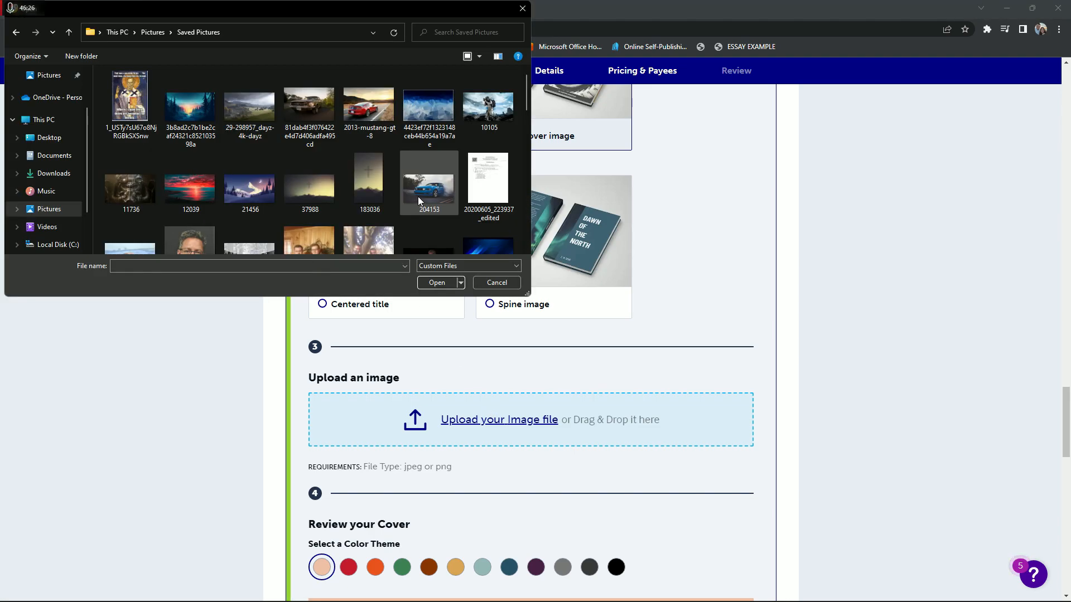
scroll(377, 179, down, 3)
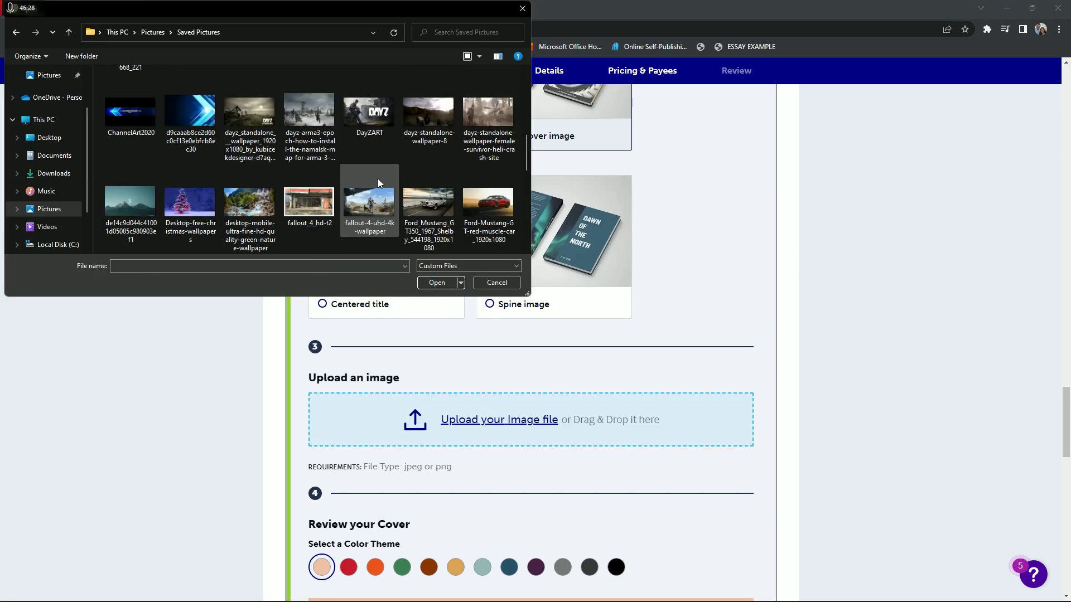
scroll(525, 134, down, 5)
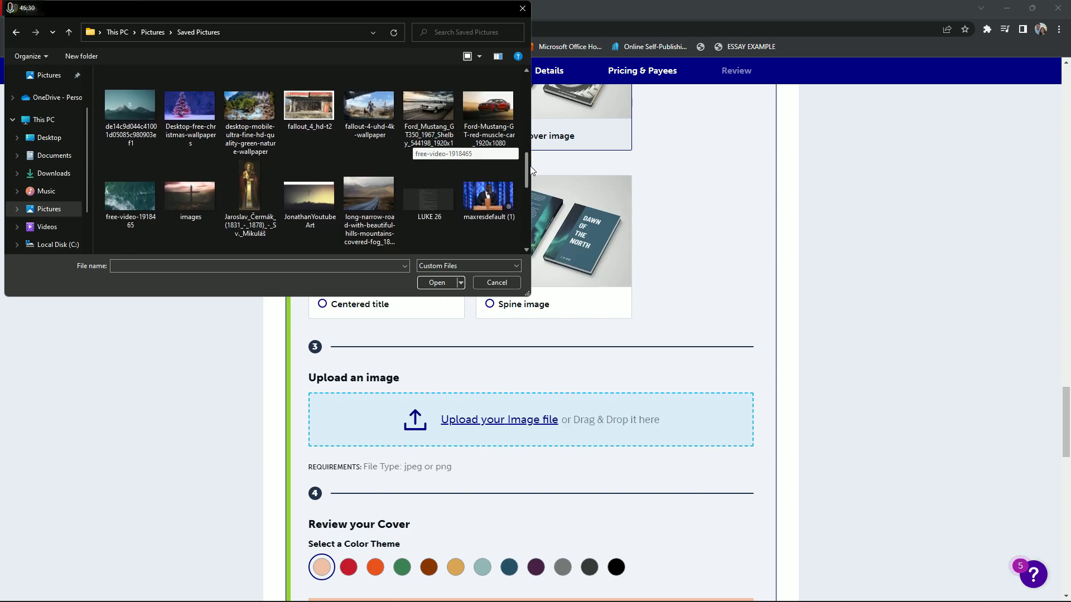
drag(533, 178, 536, 202)
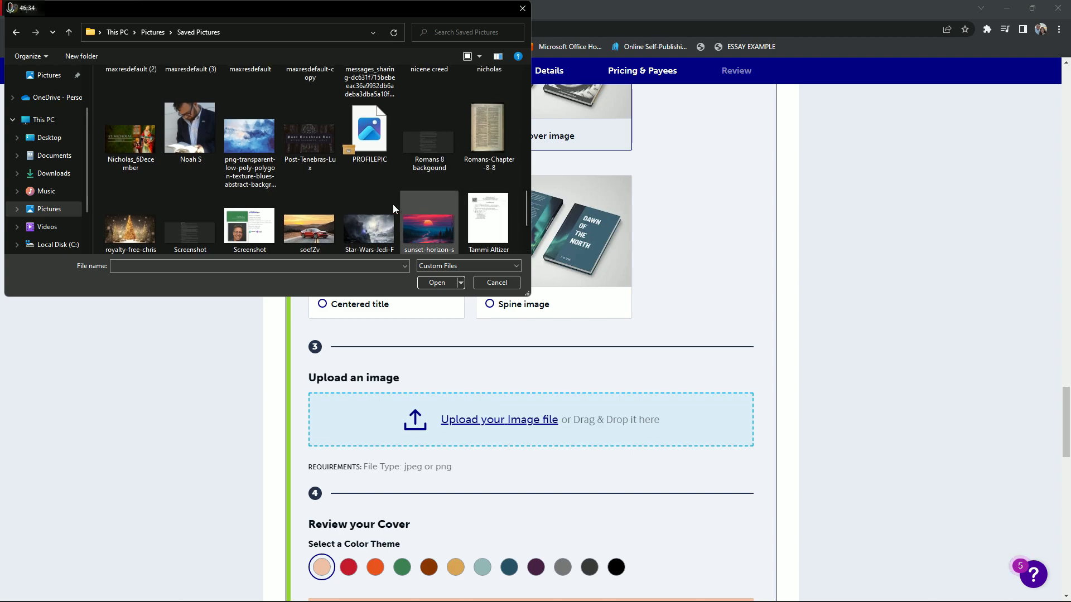
click(182, 139)
click(437, 283)
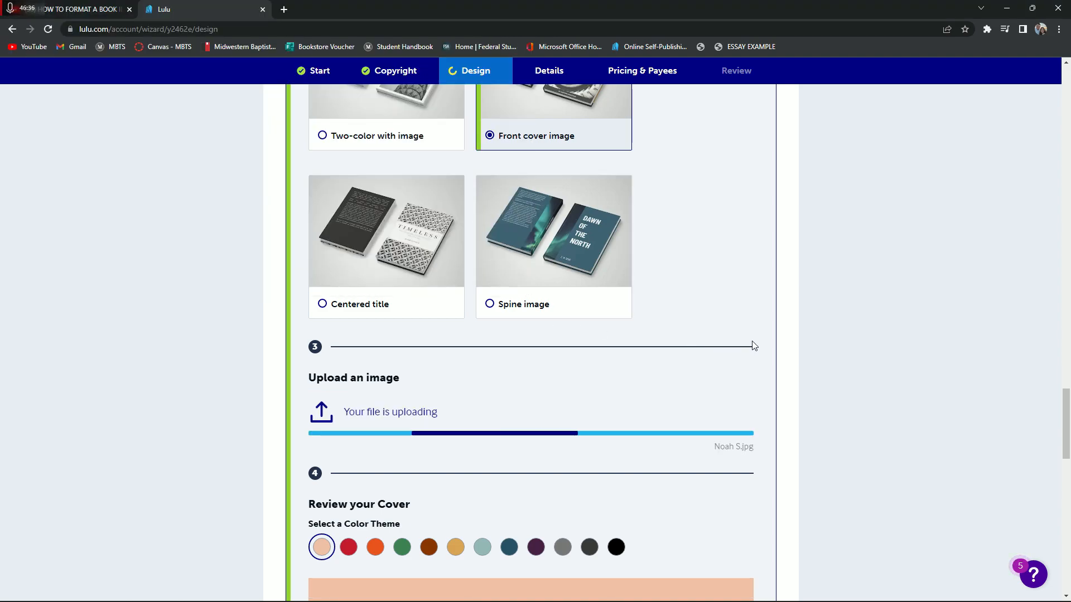
Apply the red color theme to the cover and check it in the cover review
scroll(814, 359, down, 2)
scroll(813, 356, down, 4)
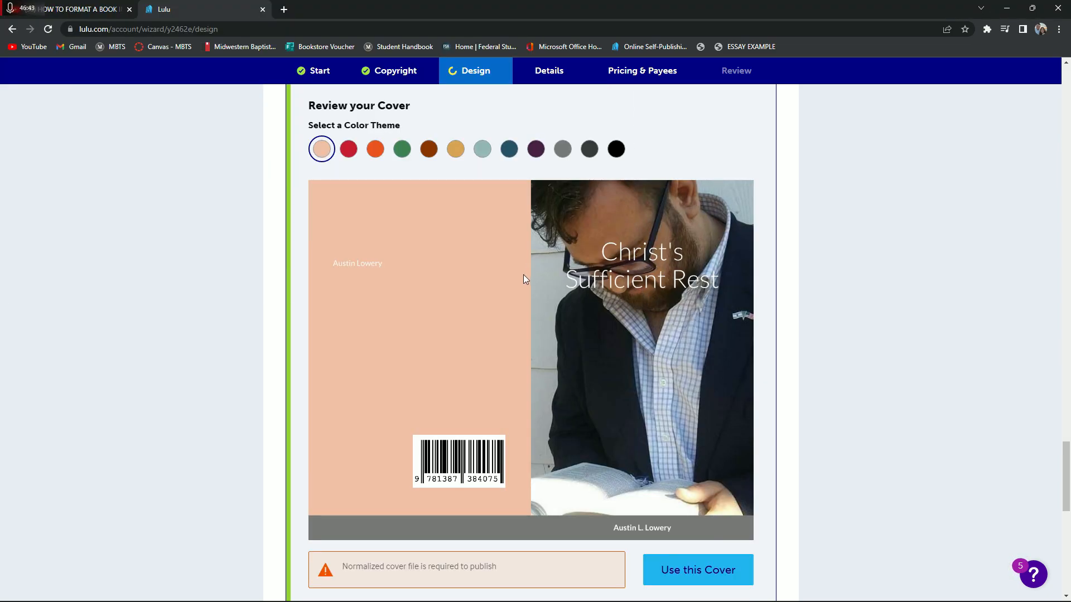
scroll(523, 278, up, 1)
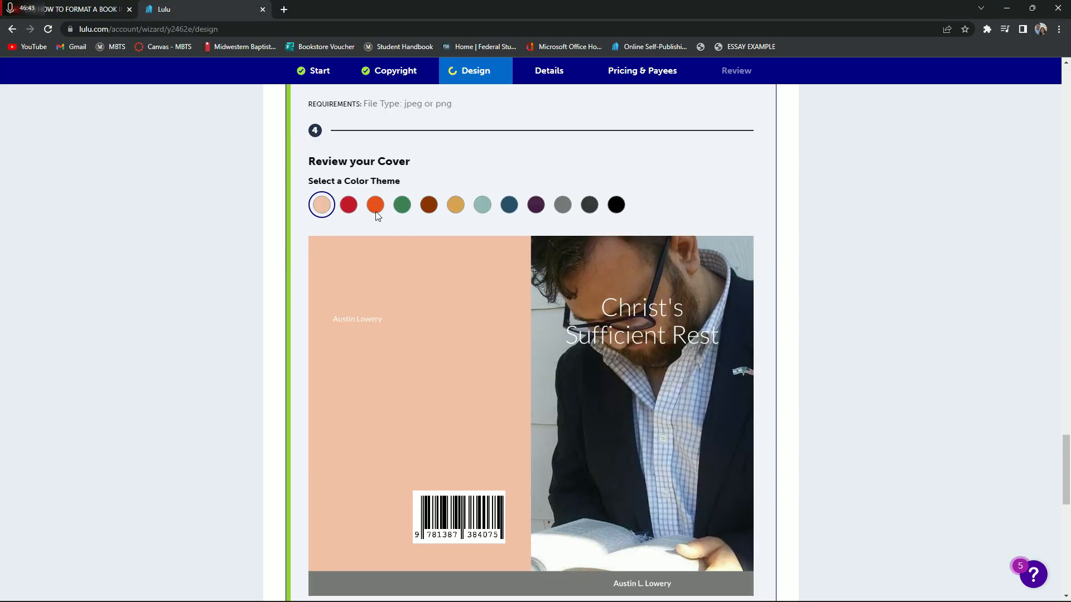
click(348, 206)
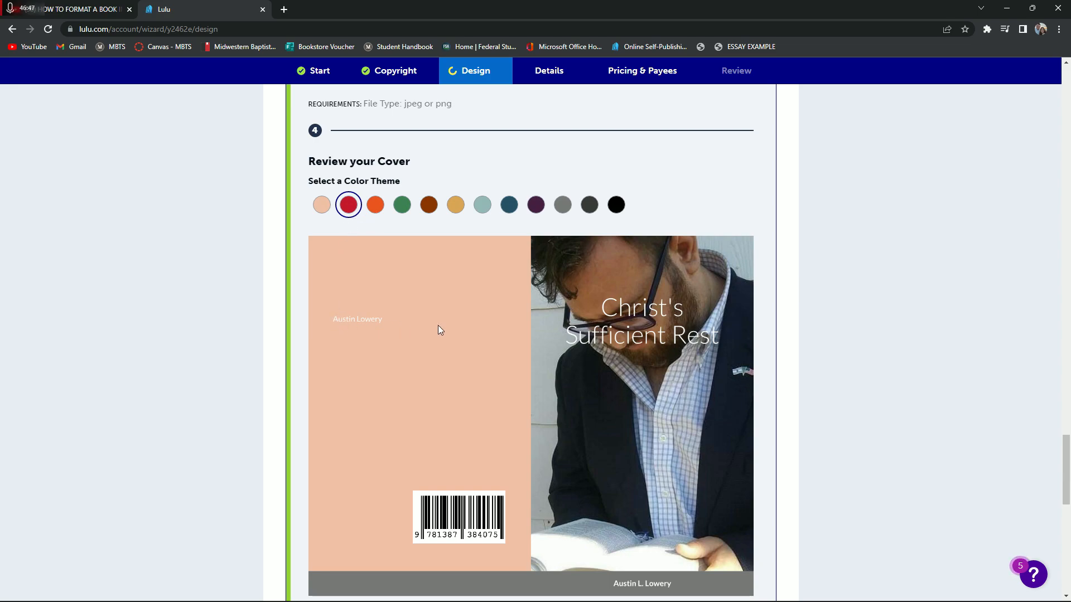
scroll(500, 374, up, 2)
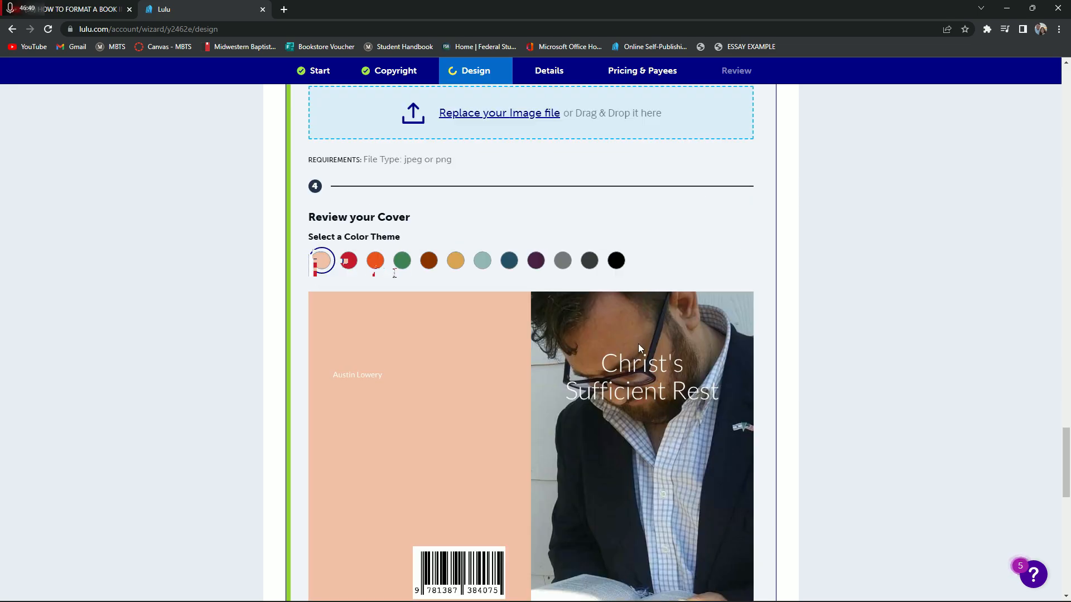
scroll(637, 344, up, 12)
scroll(450, 282, down, 16)
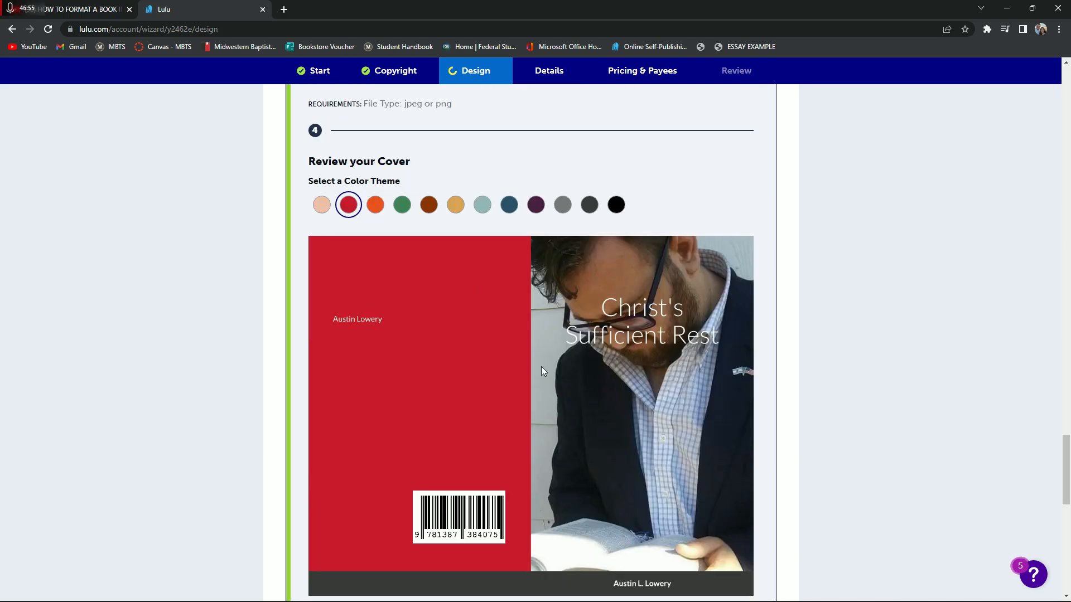
Try the Spine image template with the red theme and look over the resulting cover
scroll(541, 550, down, 1)
scroll(521, 362, up, 7)
scroll(454, 313, down, 7)
scroll(560, 463, up, 5)
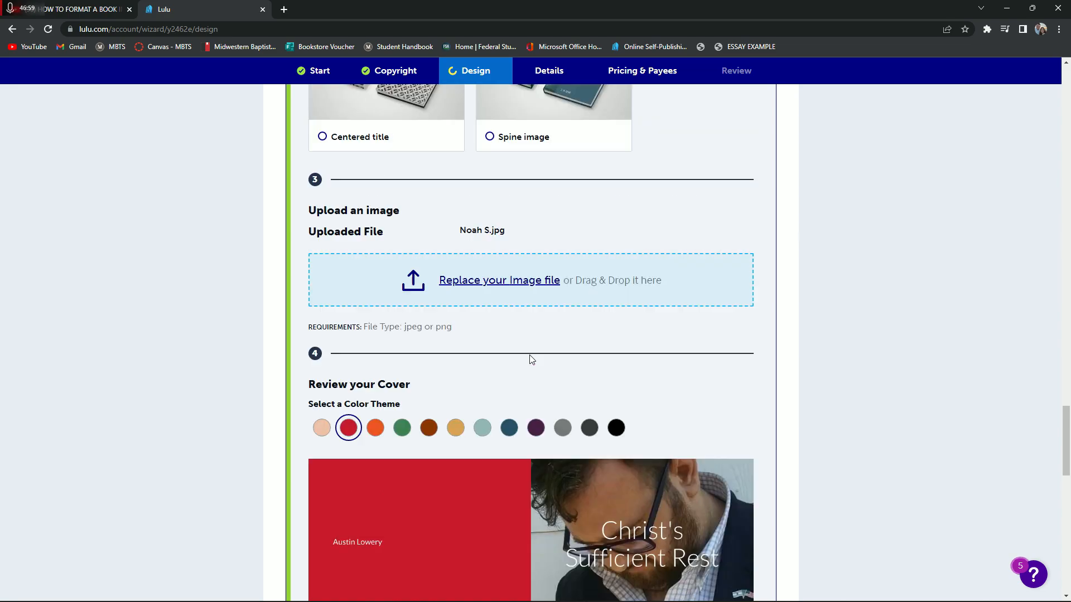
scroll(530, 354, down, 5)
scroll(752, 275, up, 1)
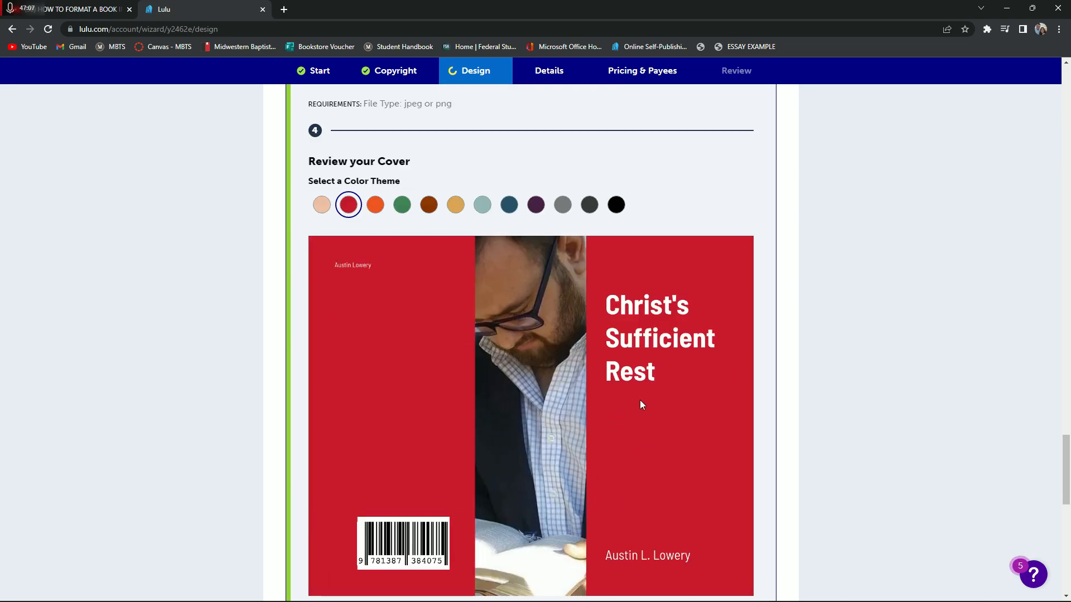
scroll(554, 472, down, 1)
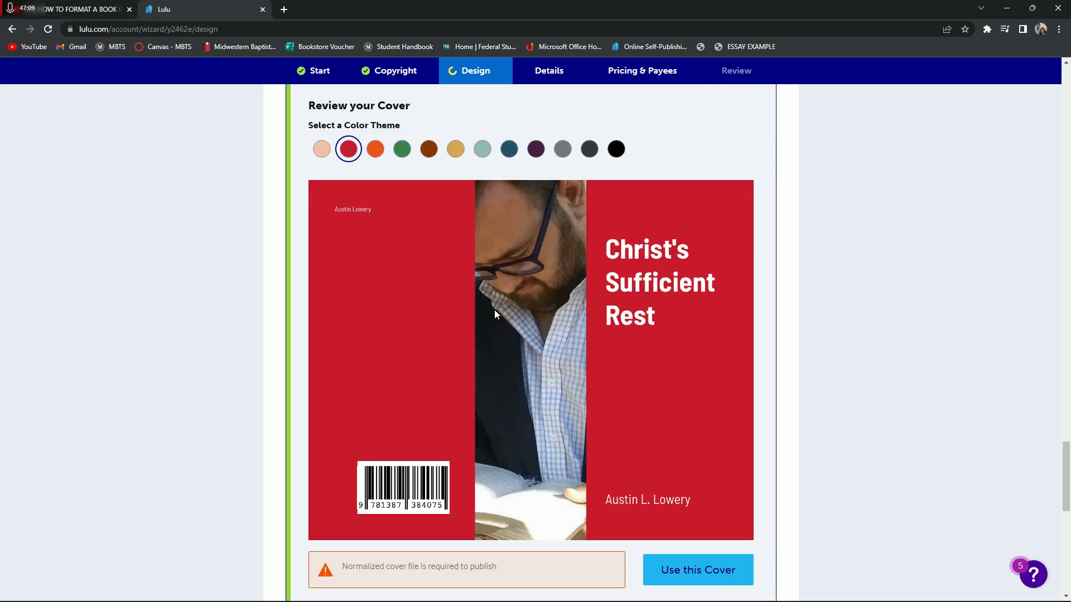
scroll(494, 309, down, 1)
scroll(594, 393, up, 9)
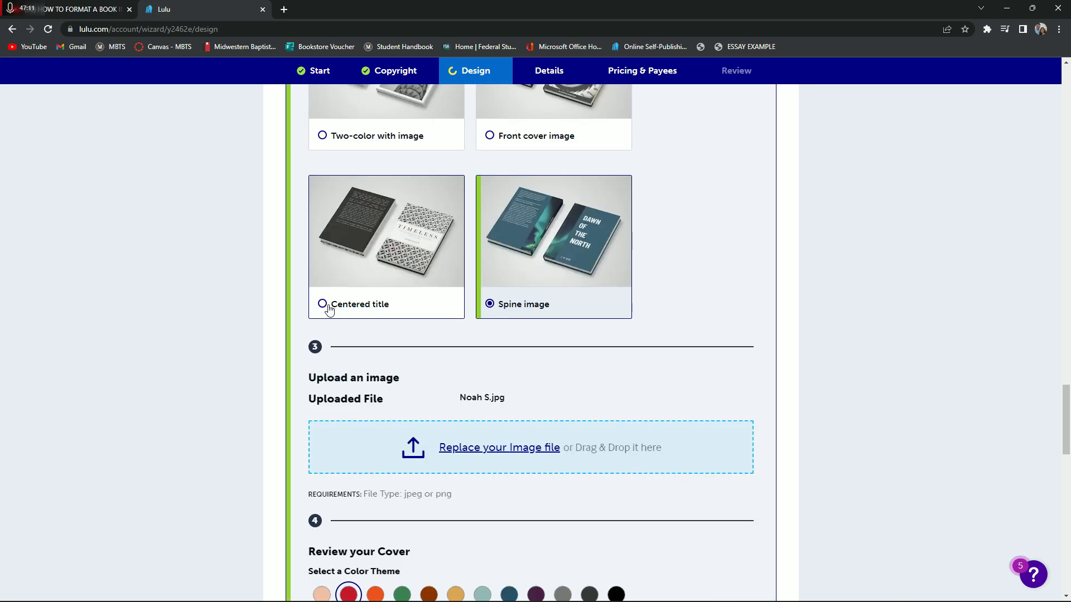
Compare the cover in the Centered title and Two-color with image templates
click(326, 305)
scroll(863, 399, down, 8)
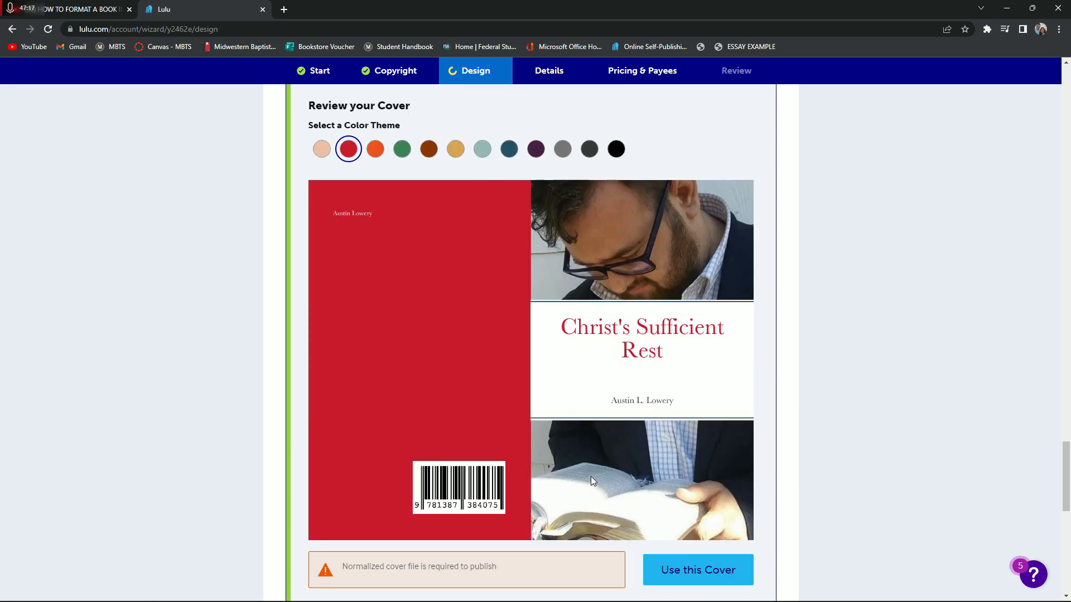
scroll(533, 353, up, 10)
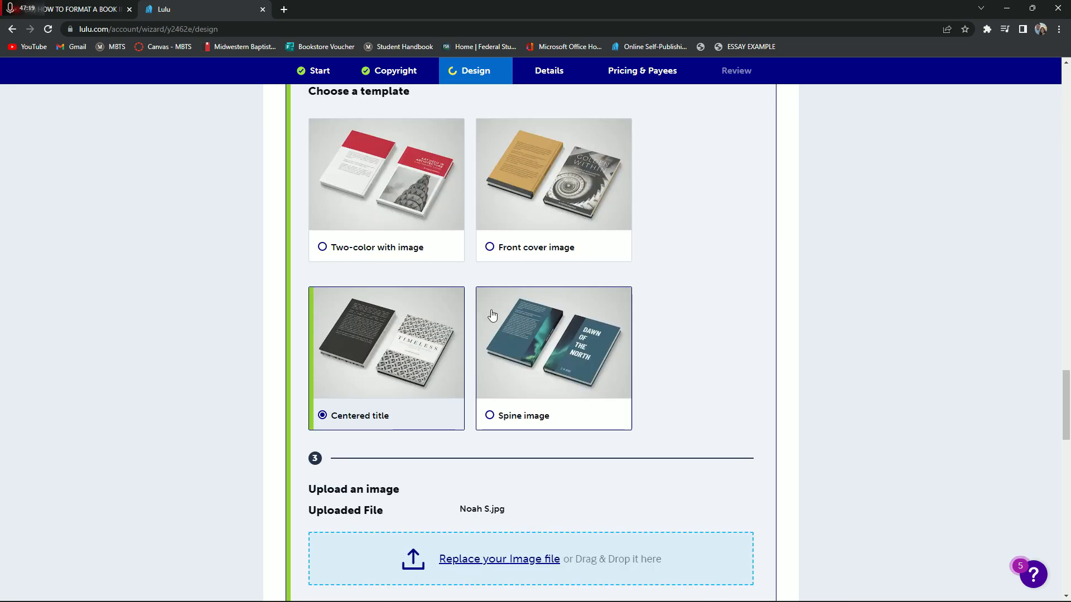
click(322, 248)
scroll(655, 298, down, 6)
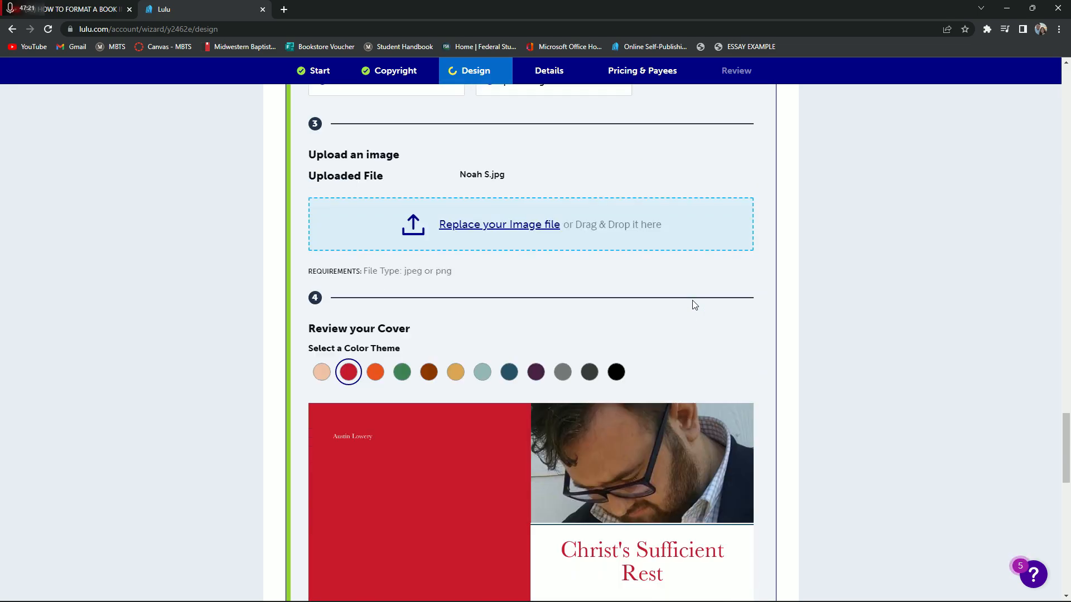
scroll(639, 289, up, 3)
scroll(640, 289, up, 4)
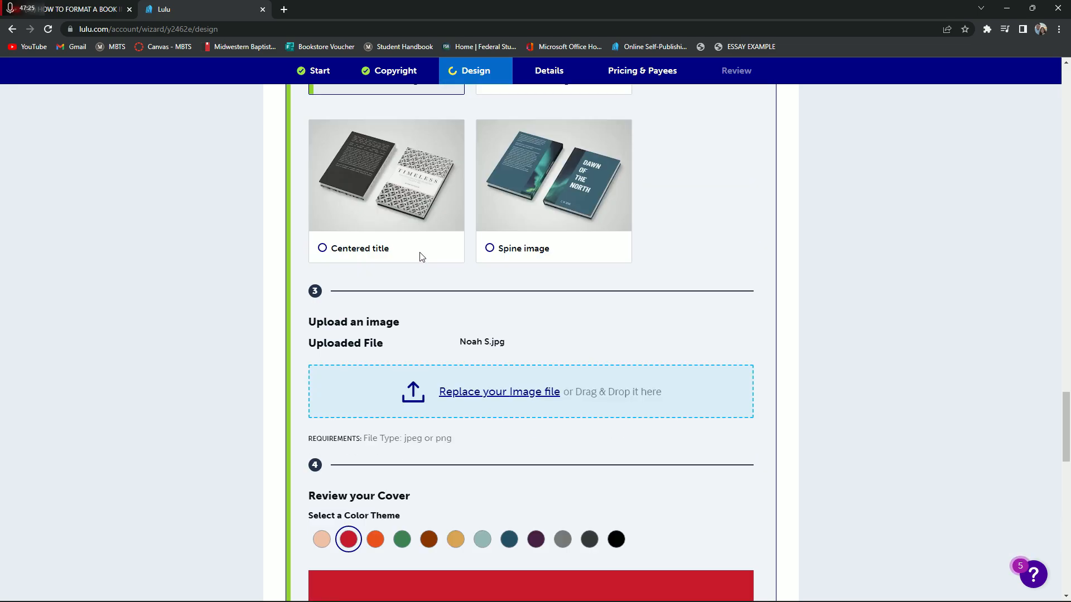
Select the Centered title template with the dark blue color theme and create the cover from this design
click(323, 247)
scroll(821, 310, down, 6)
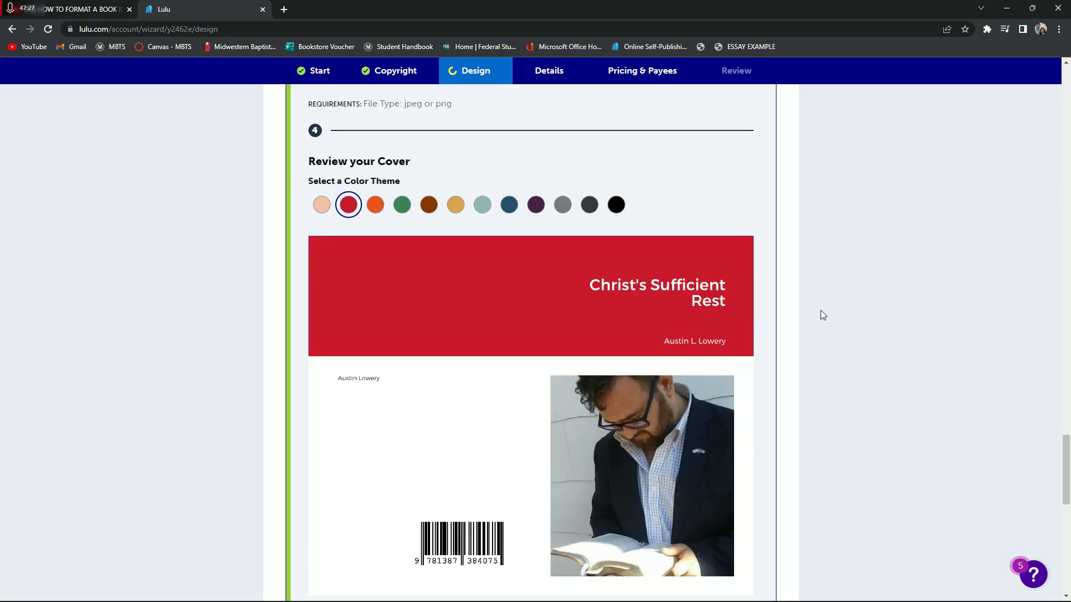
scroll(513, 168, down, 1)
click(509, 149)
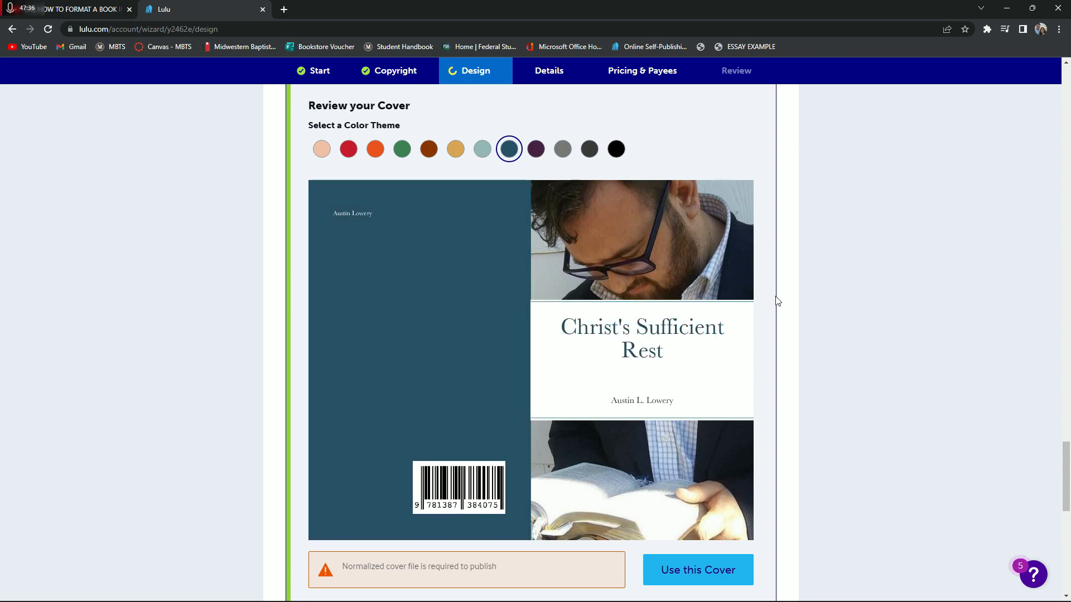
scroll(466, 267, down, 1)
scroll(467, 266, up, 1)
click(670, 569)
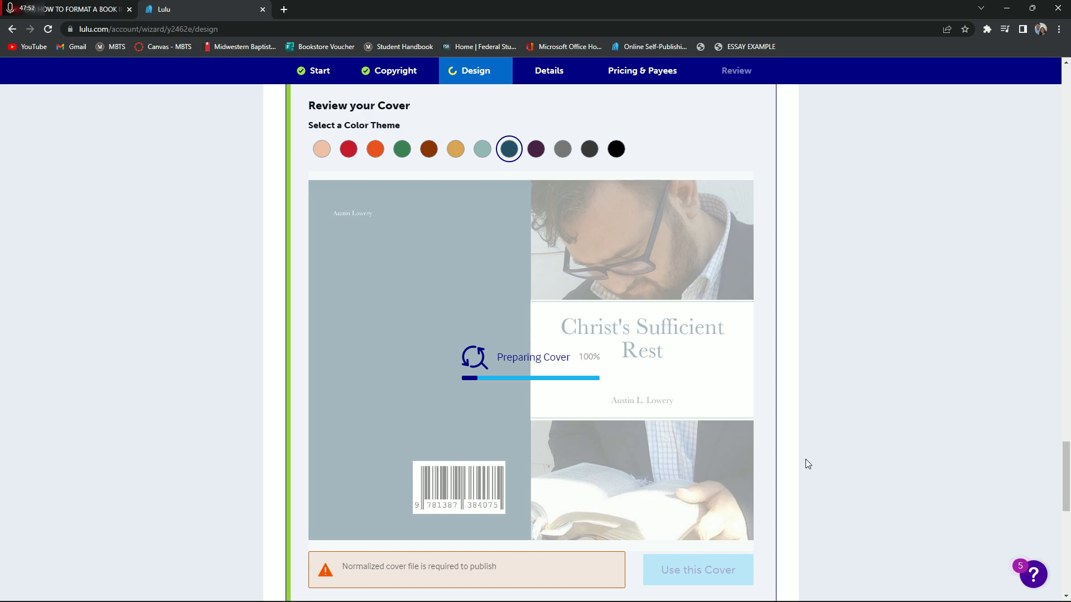
Hide the Margin, Bleed, Folds and Trim overlays in the Book Preview to view the plain cover
scroll(747, 479, down, 4)
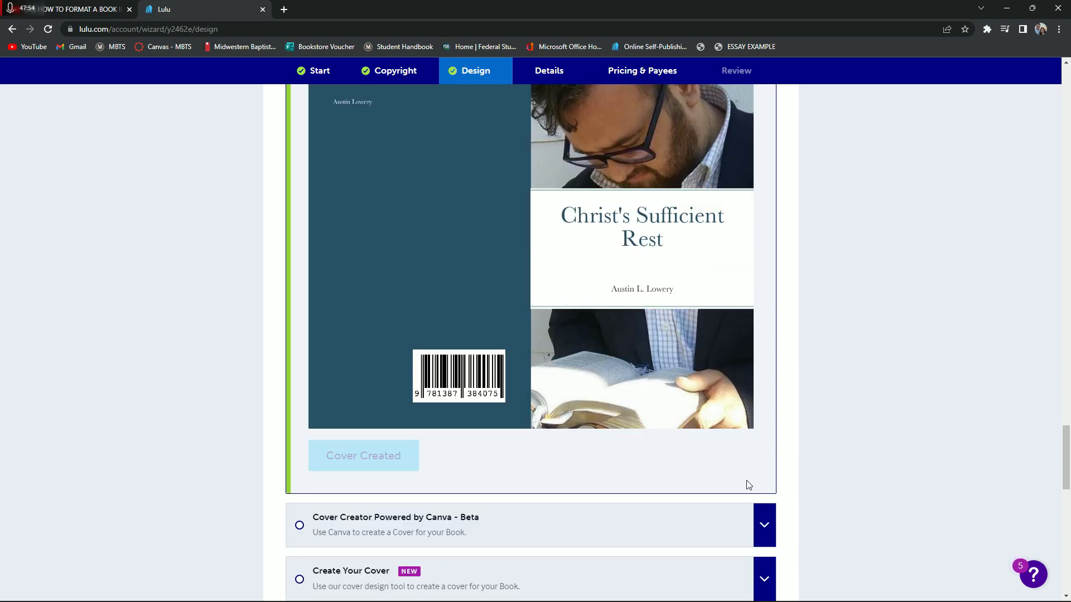
scroll(782, 308, down, 1)
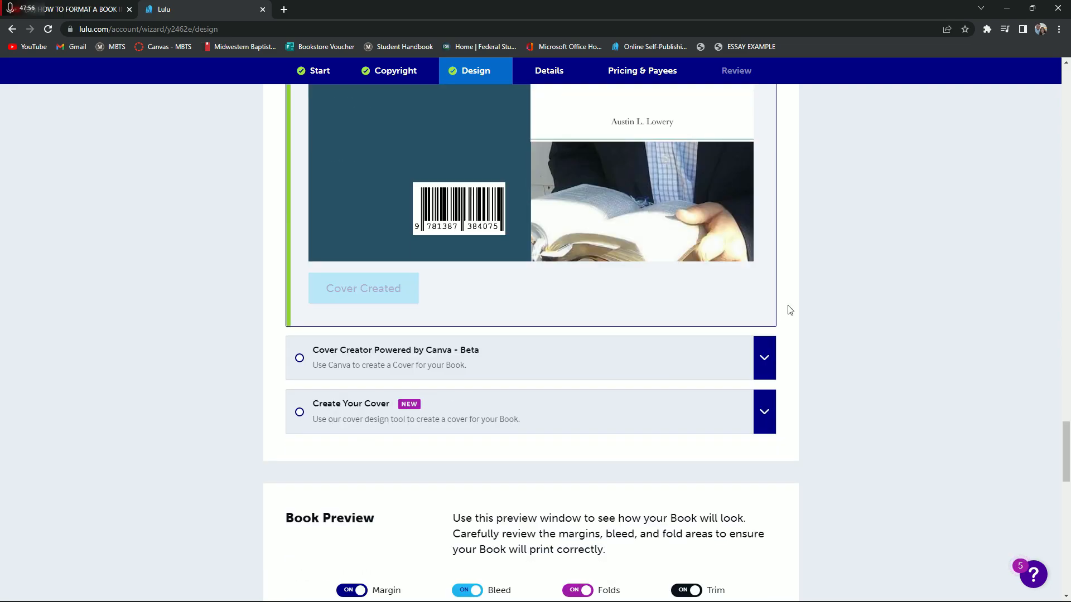
scroll(802, 305, down, 3)
scroll(803, 306, down, 4)
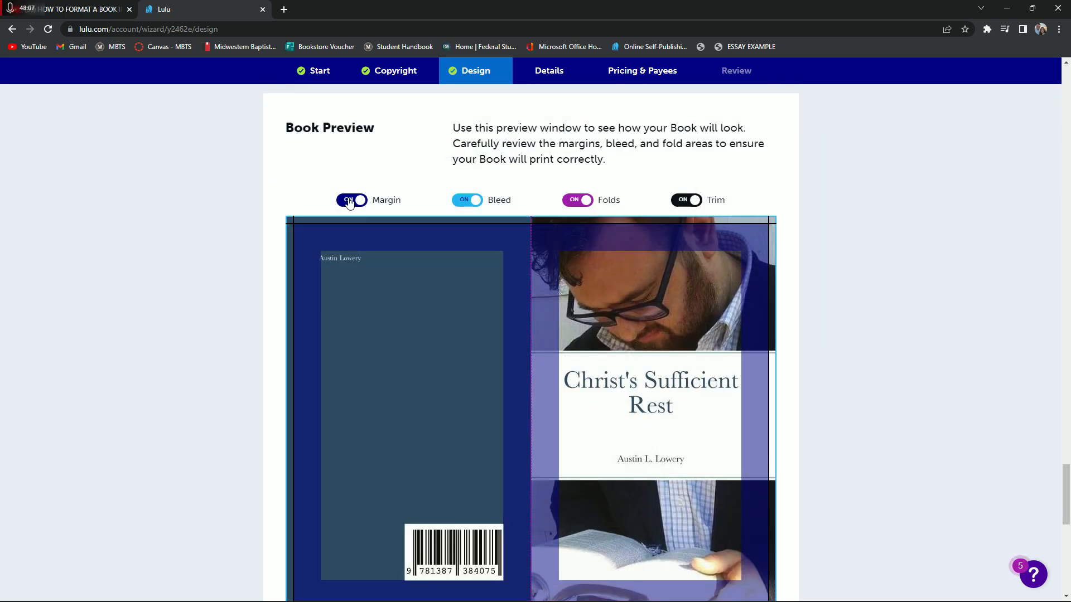
click(351, 200)
click(467, 200)
click(578, 204)
click(691, 201)
click(357, 201)
click(359, 201)
Show the Folds and Trim overlays on the previewed cover and inspect it with Margin and Bleed off
click(577, 208)
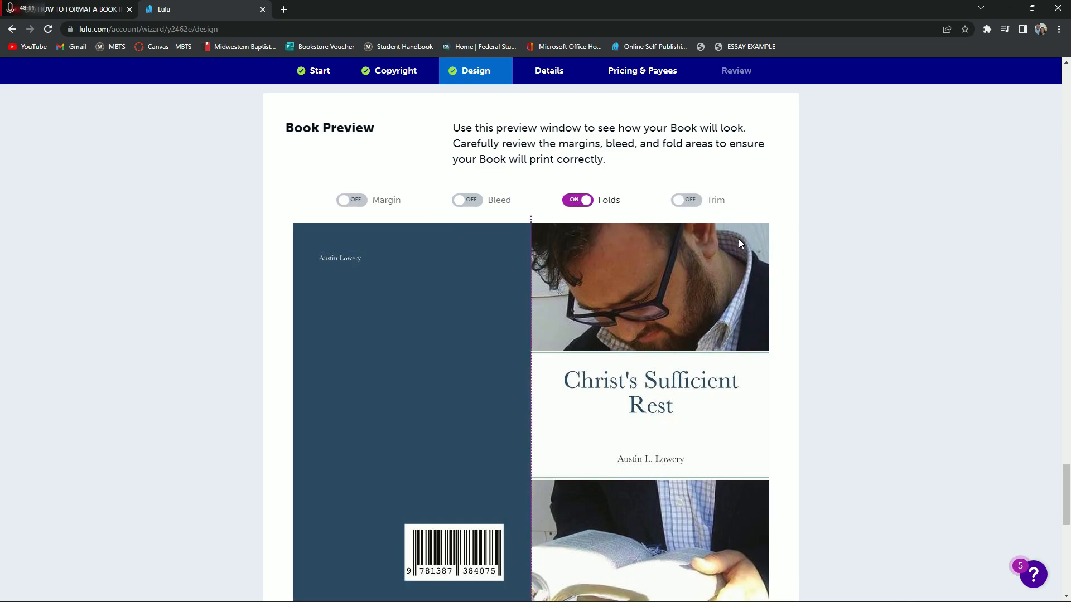
click(682, 204)
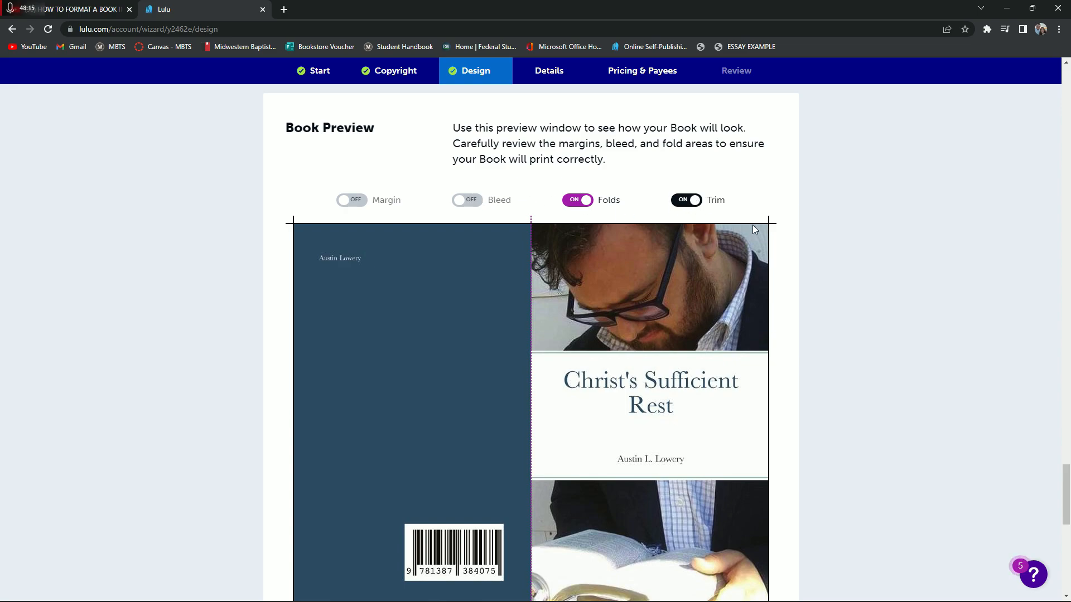
scroll(775, 379, down, 1)
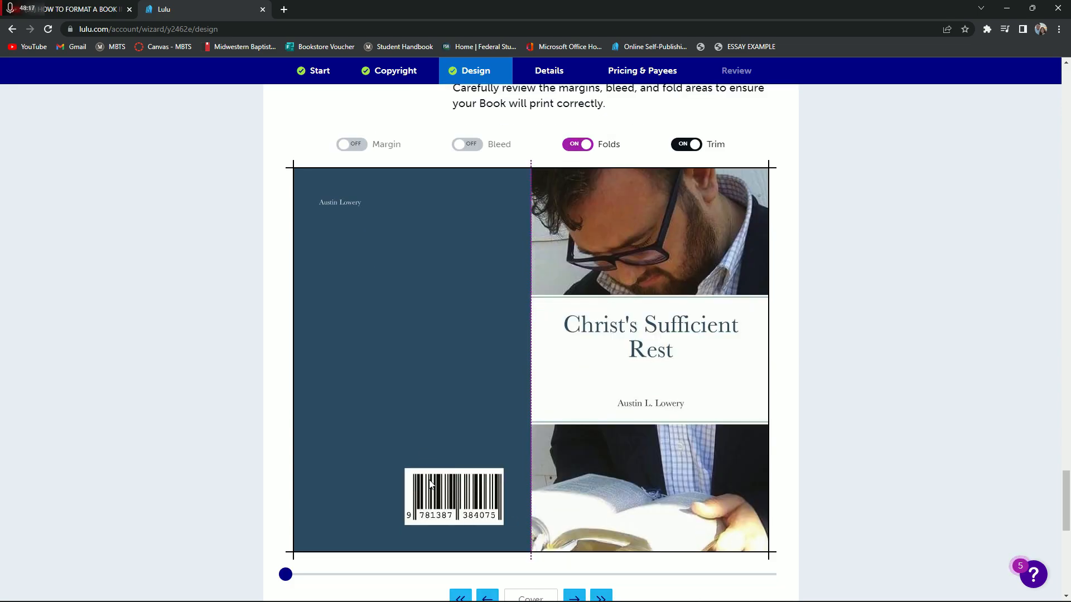
scroll(429, 481, up, 1)
click(350, 201)
click(350, 201)
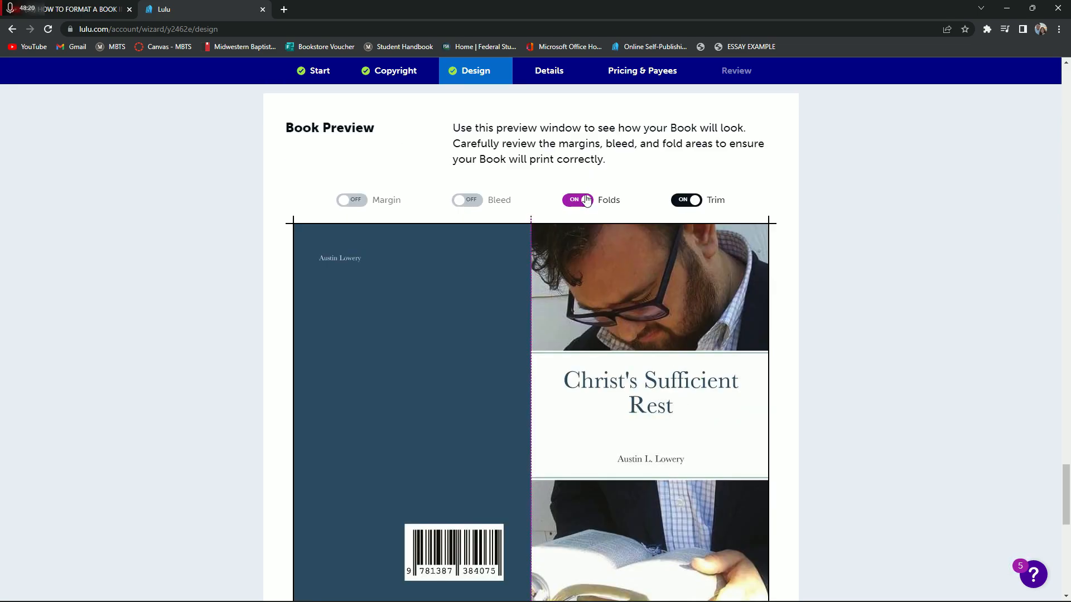
scroll(574, 196, down, 1)
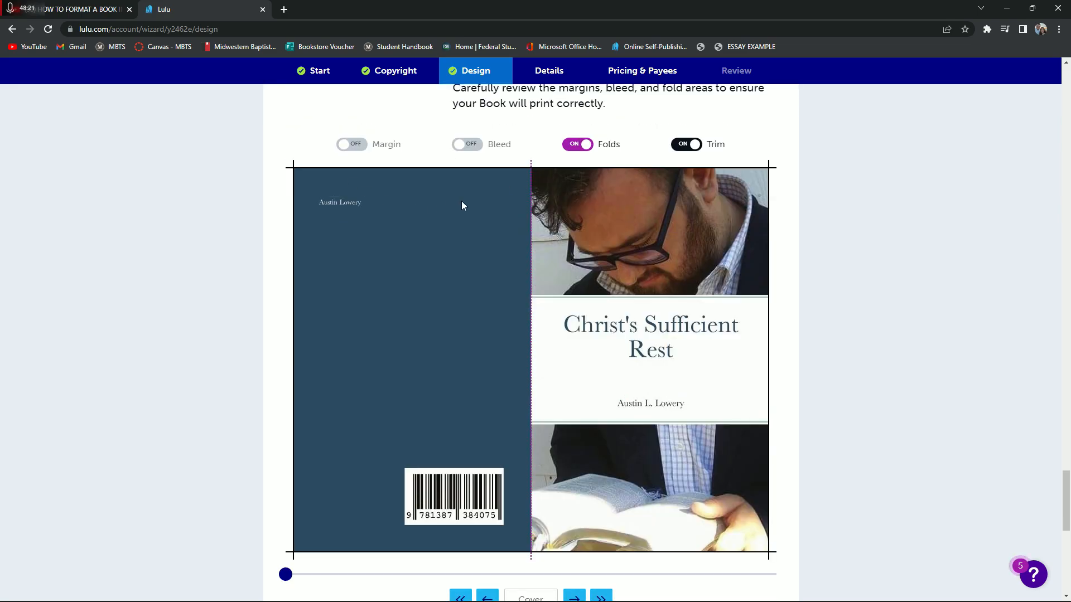
scroll(496, 270, down, 1)
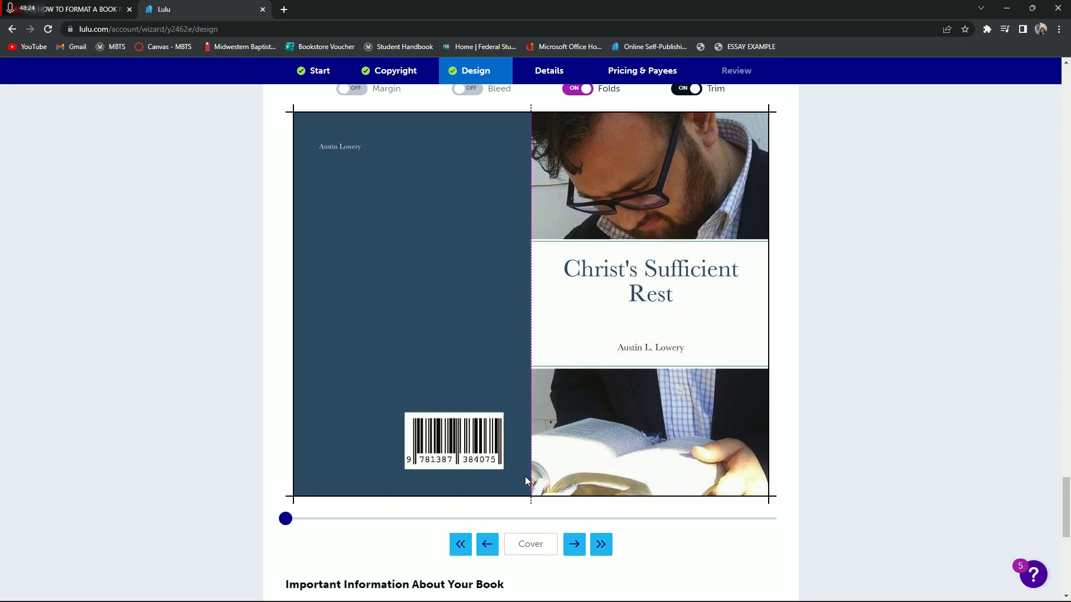
Preview the title page and check it with the Bleed overlay shown and hidden
click(573, 545)
scroll(698, 570, up, 1)
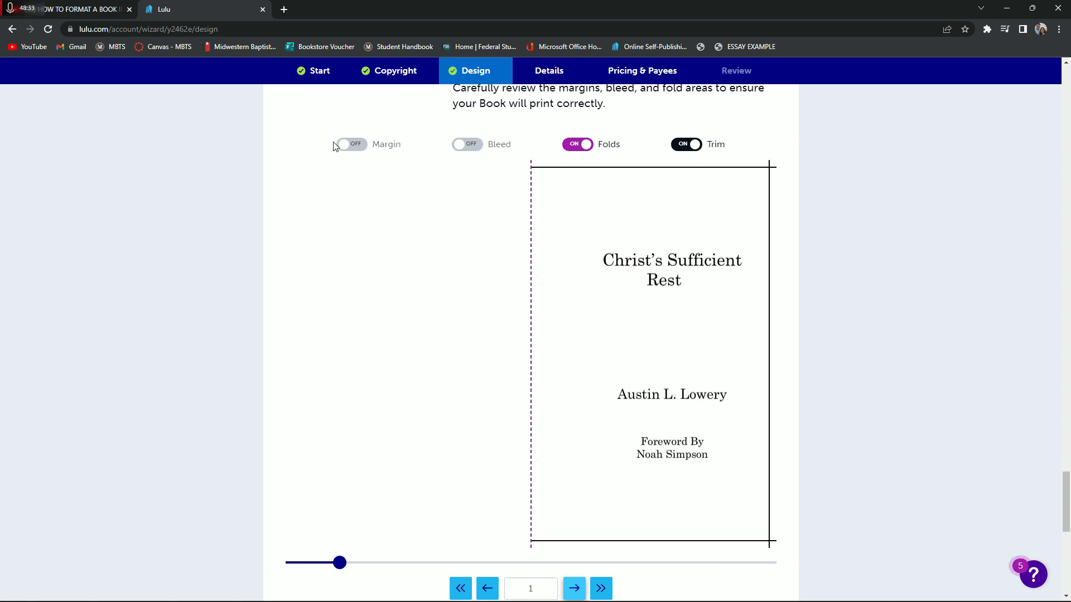
click(466, 145)
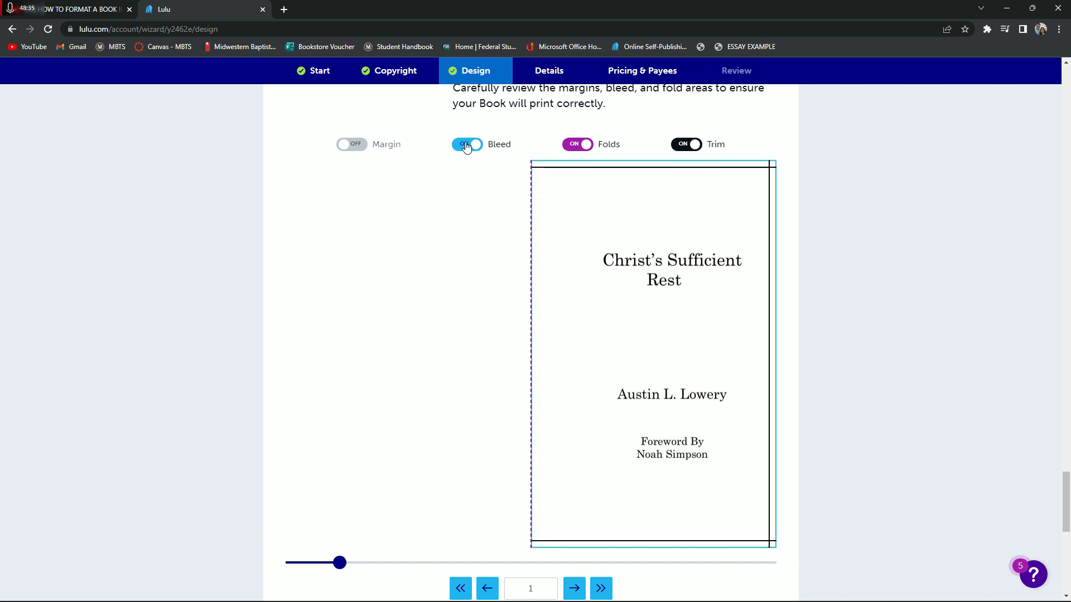
click(466, 146)
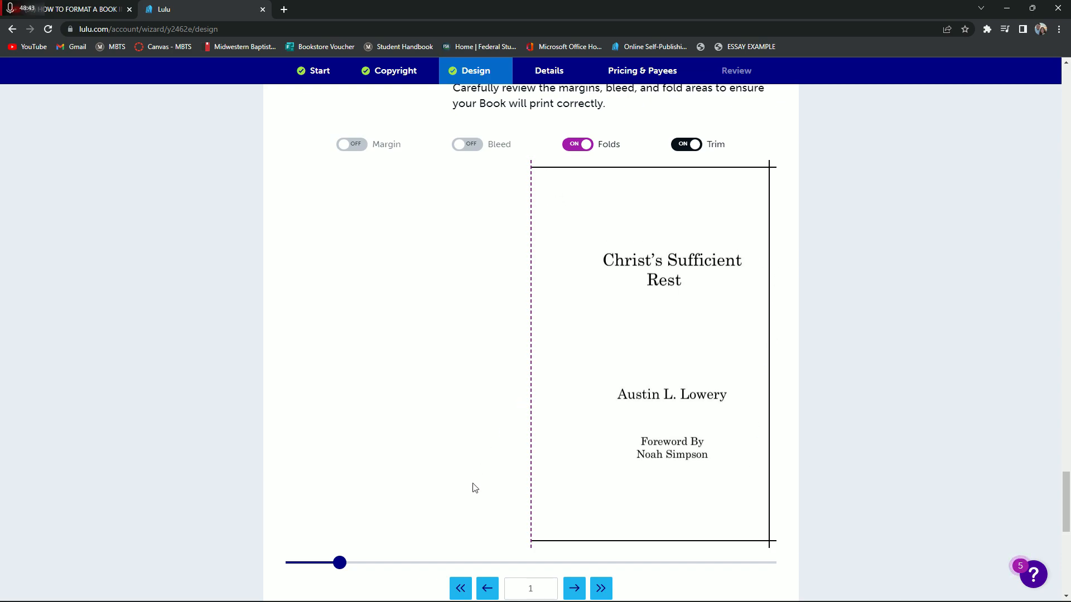
Page through the book preview from the copyright and dedication spread to the final spread, pages 16-17
click(572, 590)
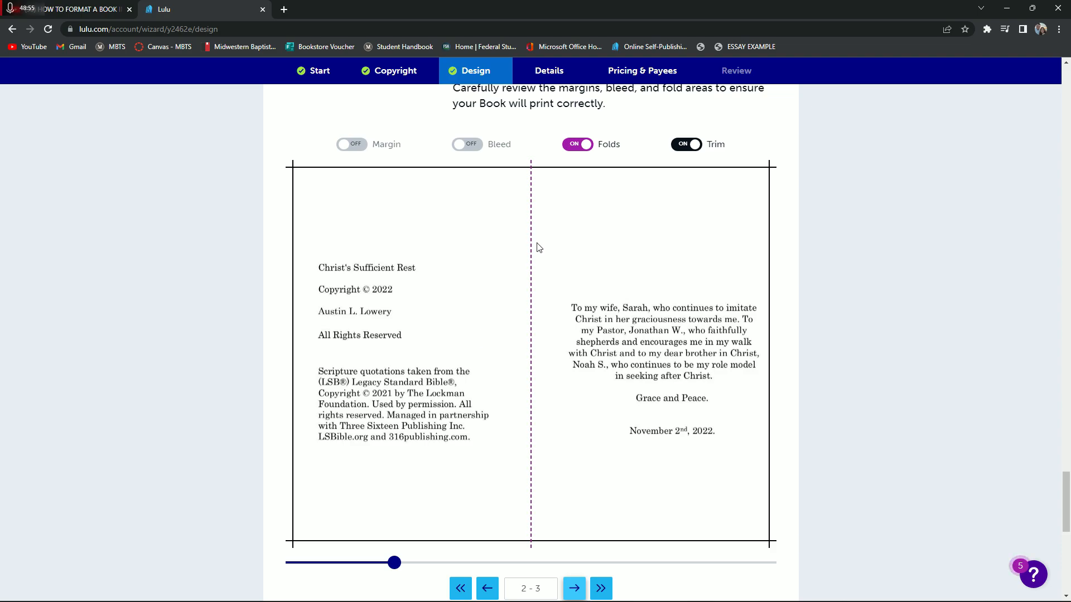
click(574, 589)
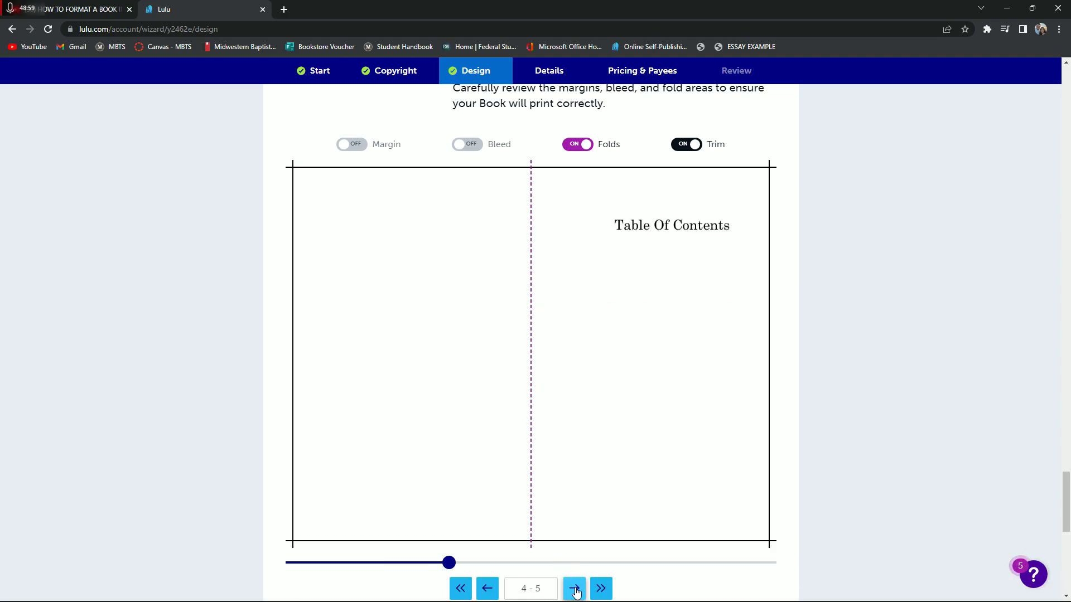
click(575, 590)
click(576, 592)
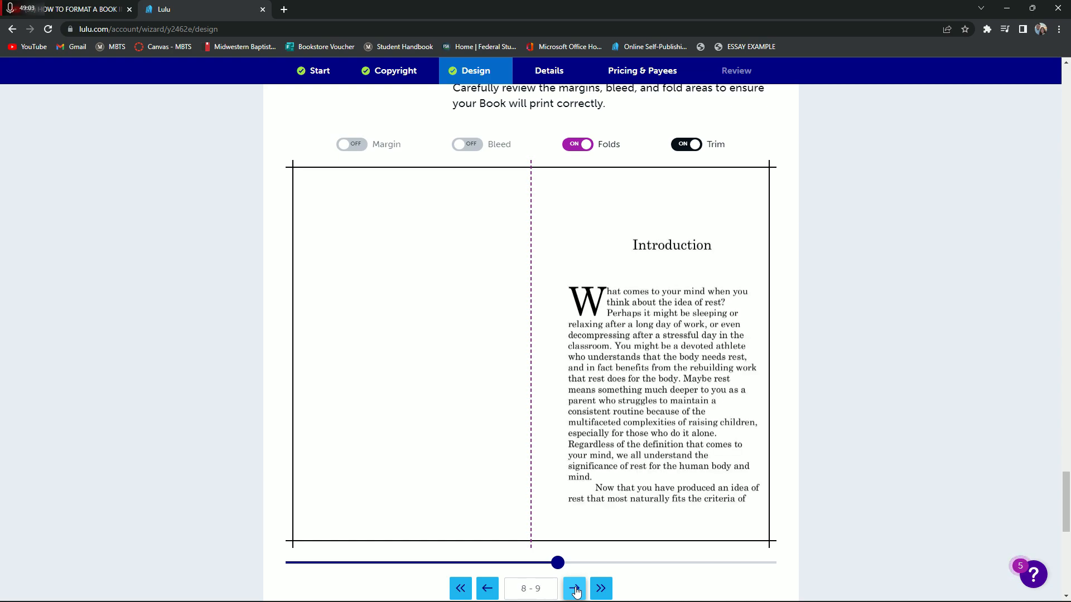
click(576, 593)
click(576, 592)
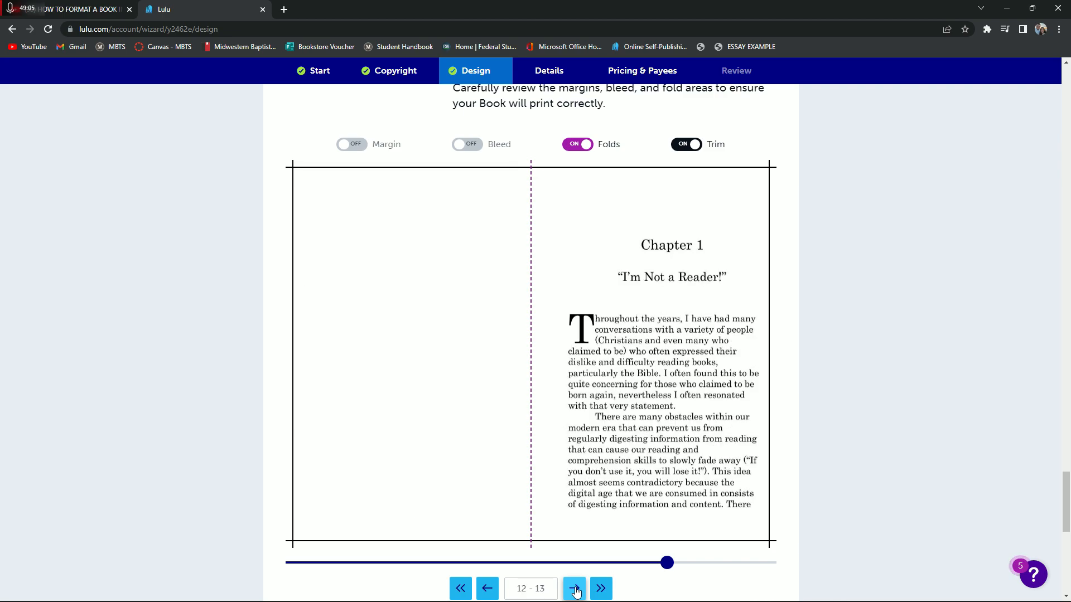
click(576, 592)
click(576, 592)
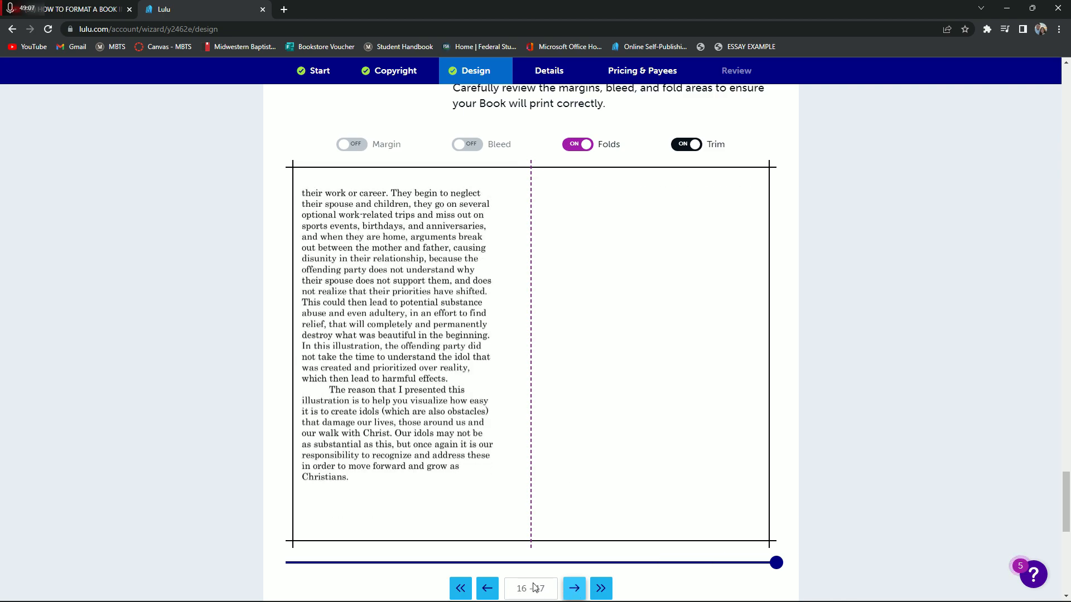
Compare the Chapter 1 opening spread on pages 12-13 with the final spread in the preview
click(488, 588)
click(490, 587)
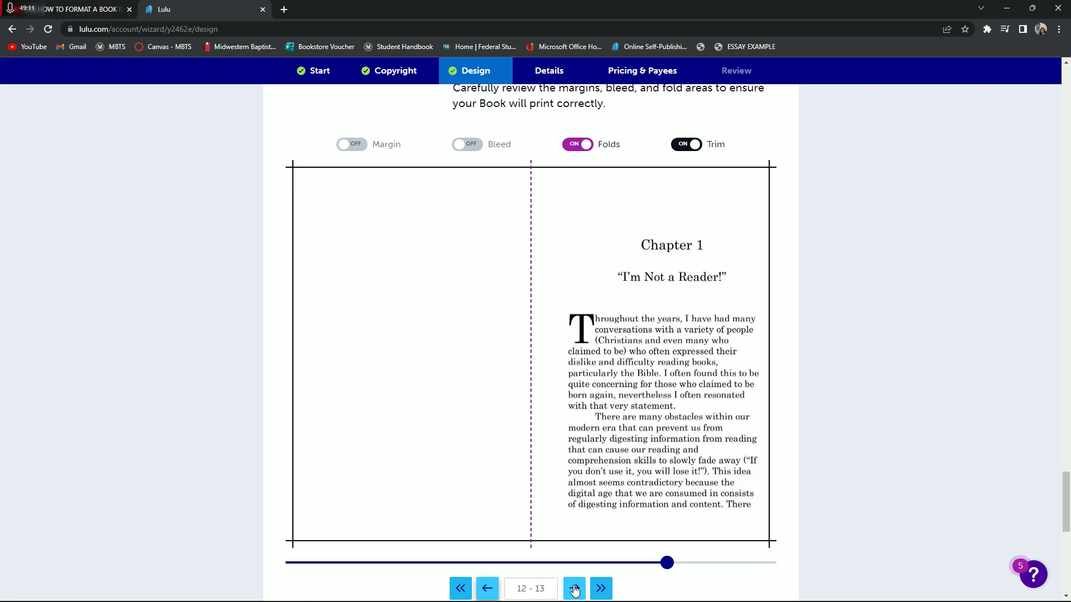
click(574, 589)
click(575, 589)
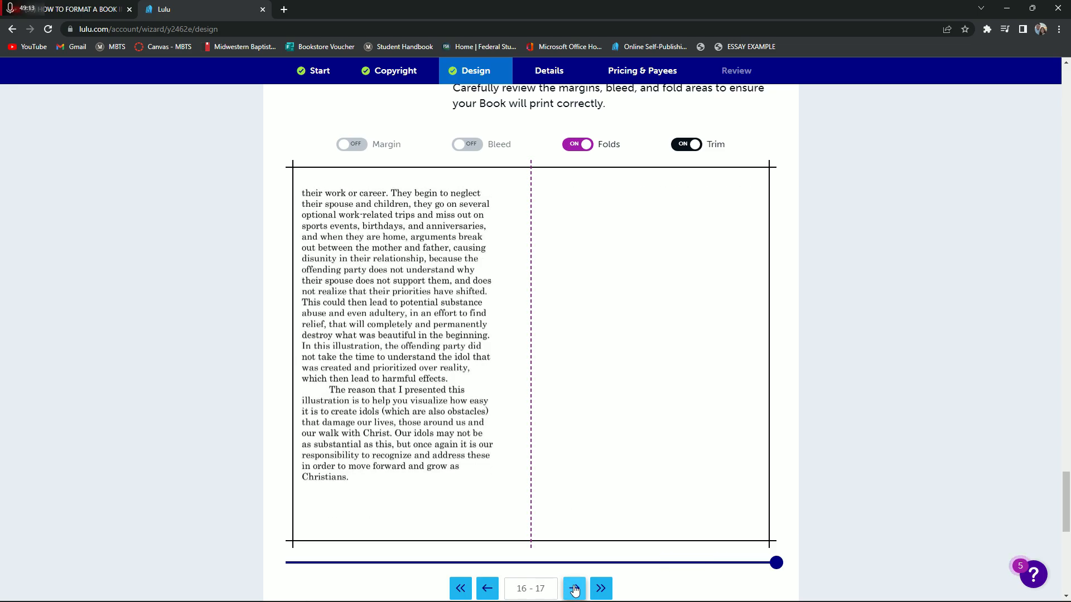
click(487, 588)
click(487, 589)
Finish the preview check and continue to the project's Details stage
scroll(440, 502, down, 2)
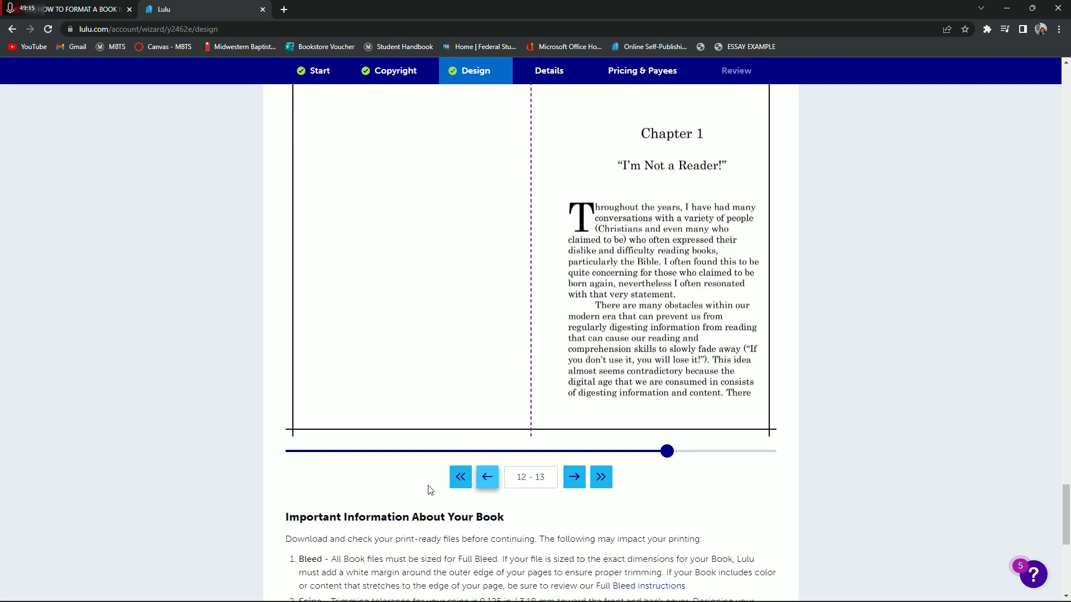
scroll(430, 490, down, 5)
click(474, 542)
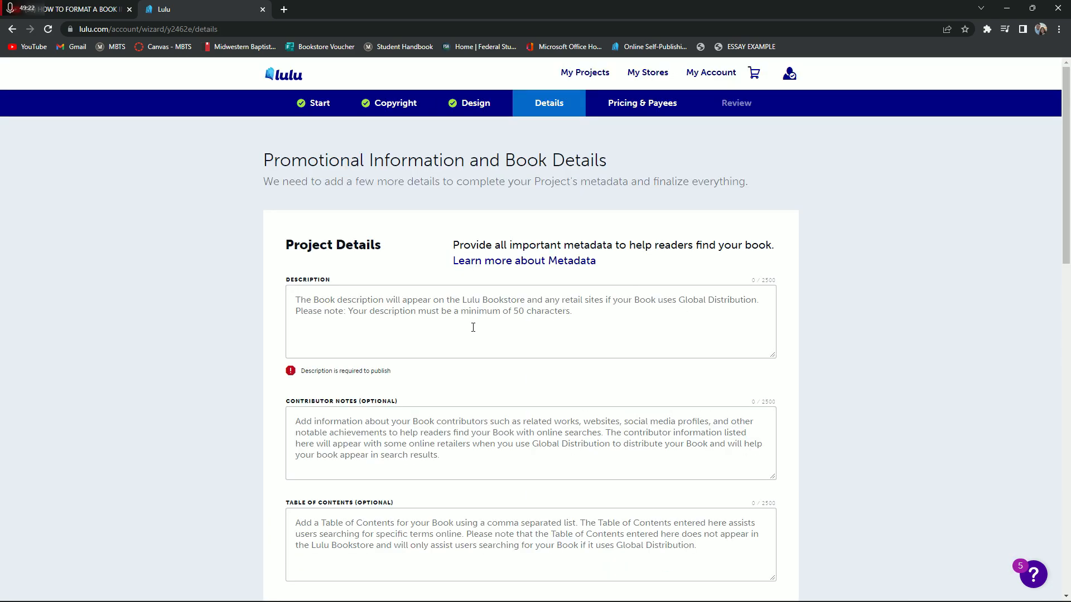
Set the book's audience to General/Trade - Adult fiction and nonfiction and continue to pricing and payees
scroll(473, 328, down, 1)
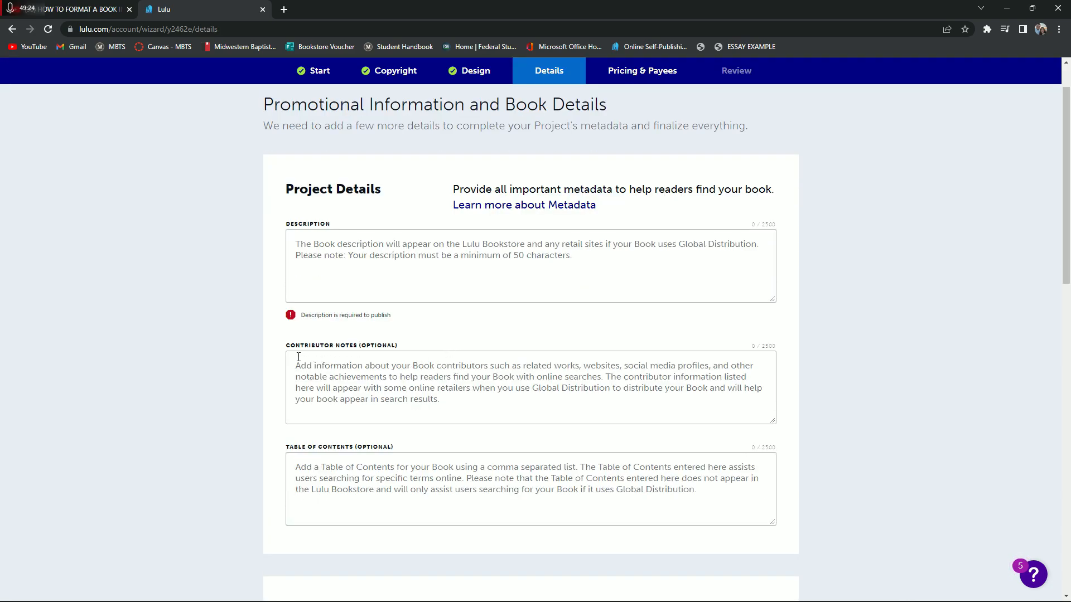
scroll(310, 454, down, 1)
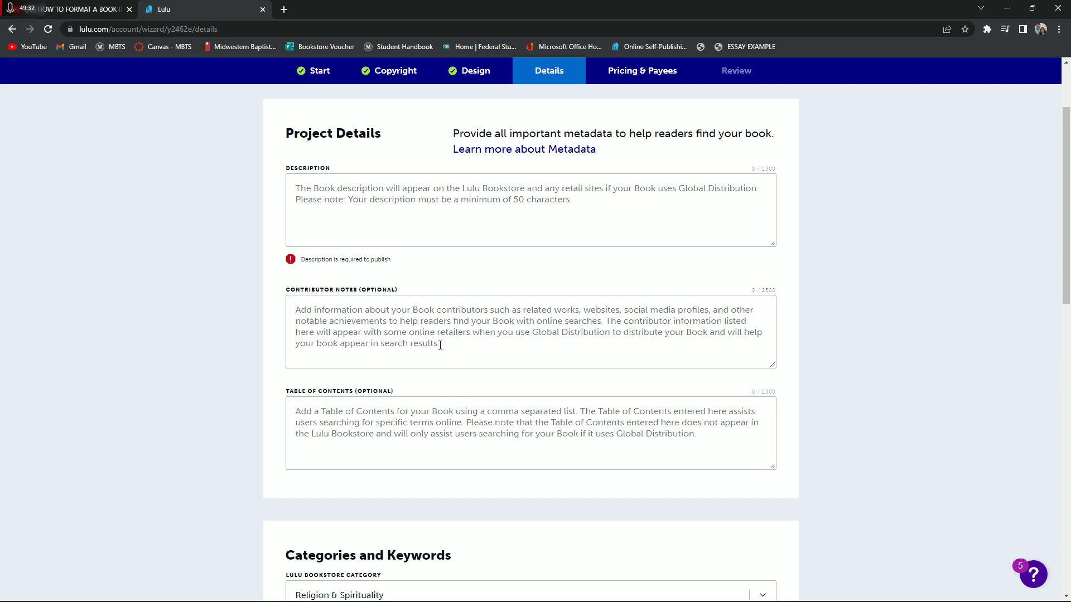
scroll(452, 368, down, 5)
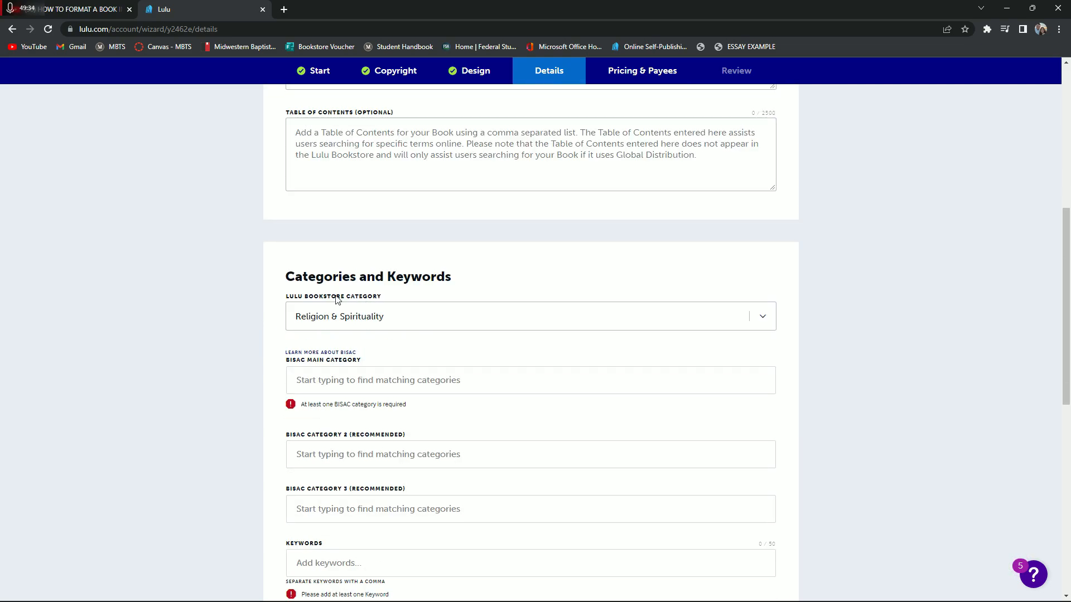
scroll(418, 223, down, 1)
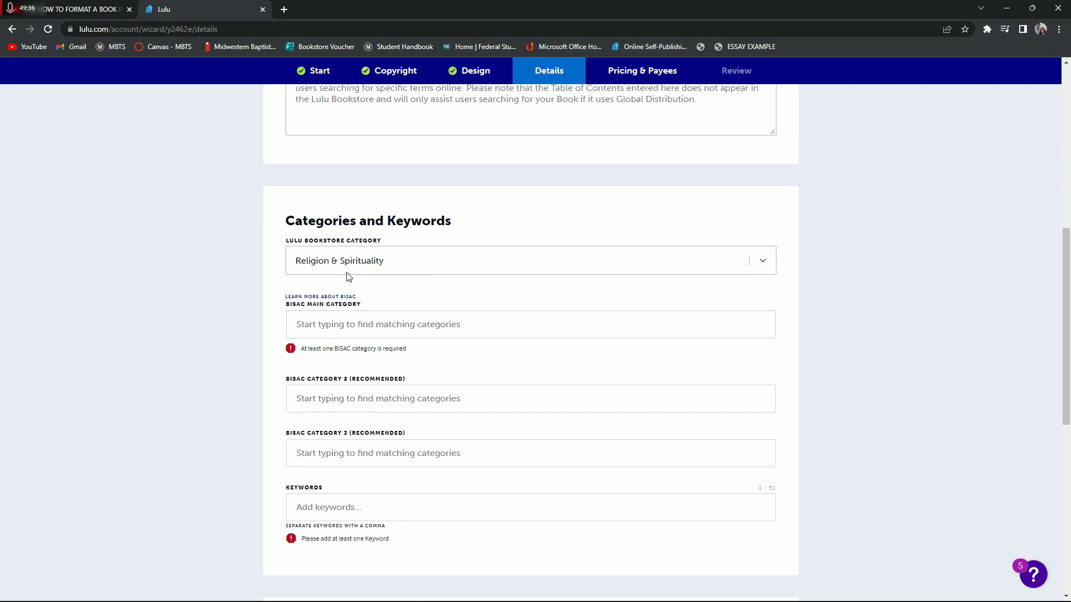
scroll(394, 335, down, 6)
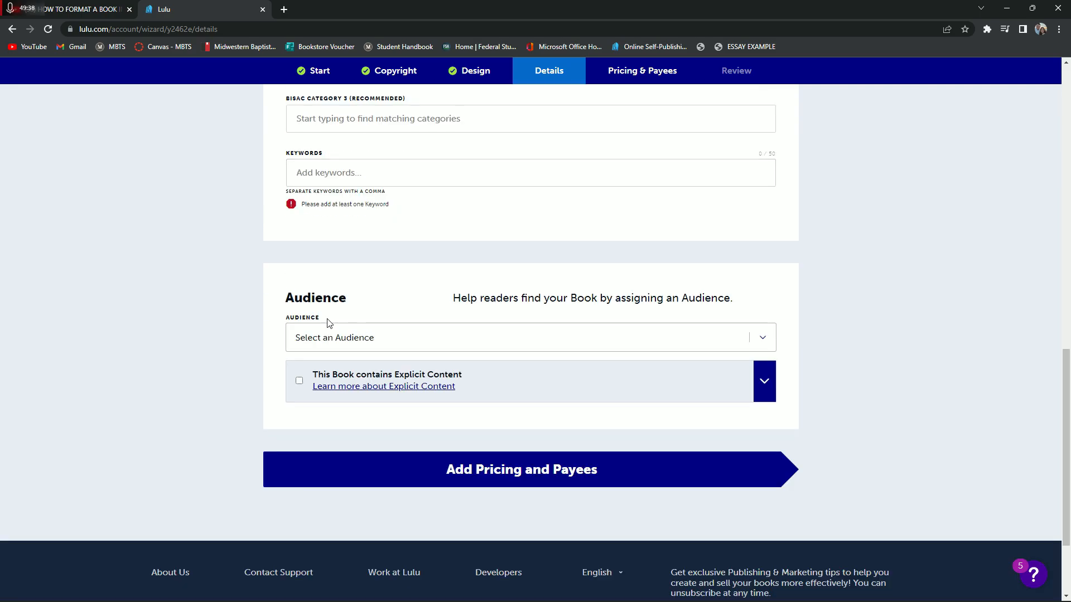
click(312, 333)
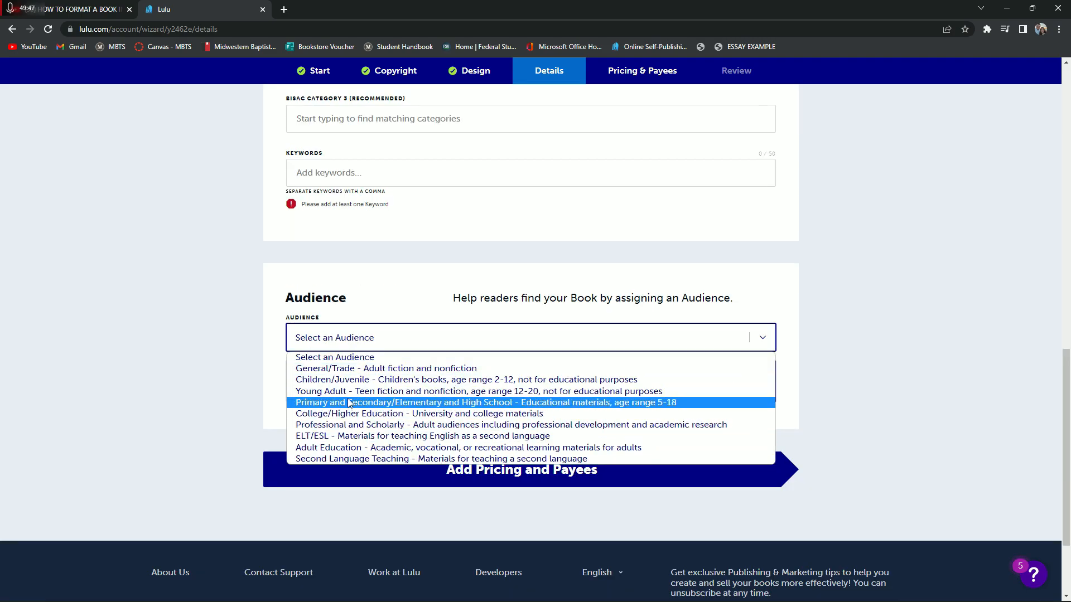
click(273, 339)
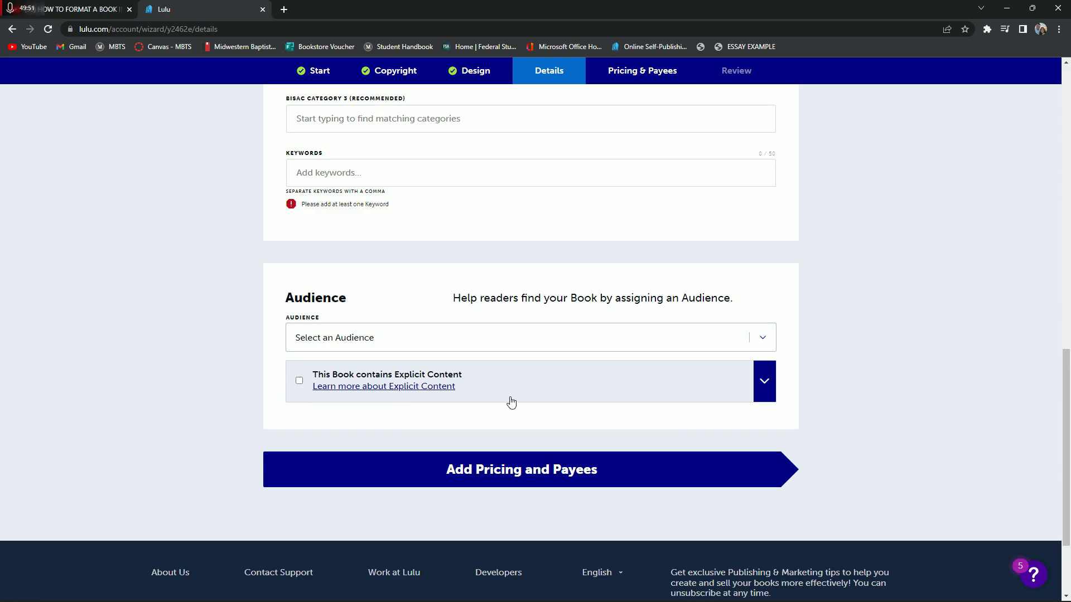
click(426, 338)
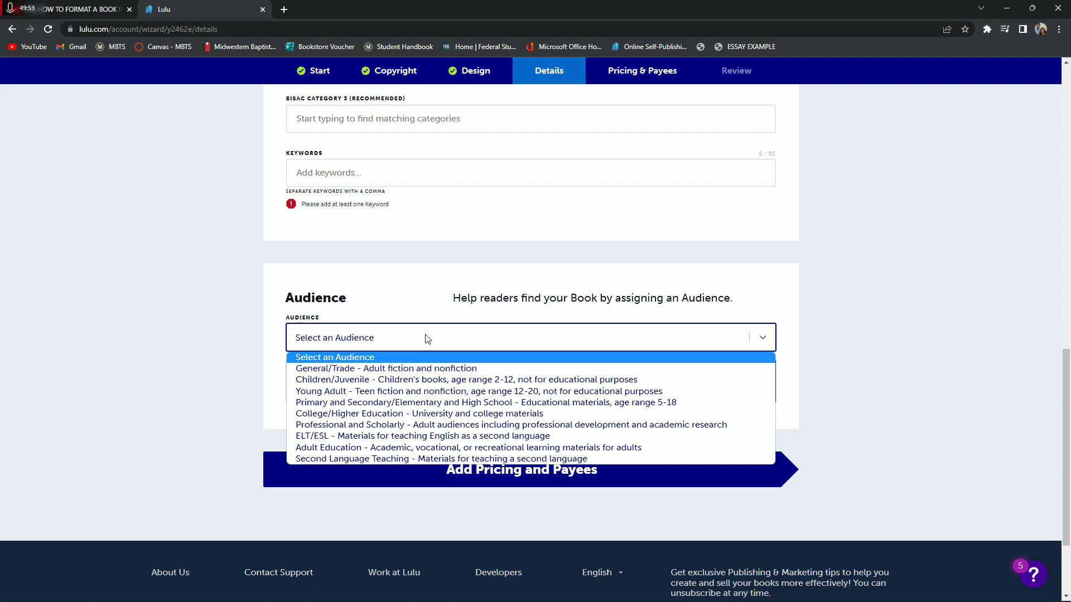
click(422, 369)
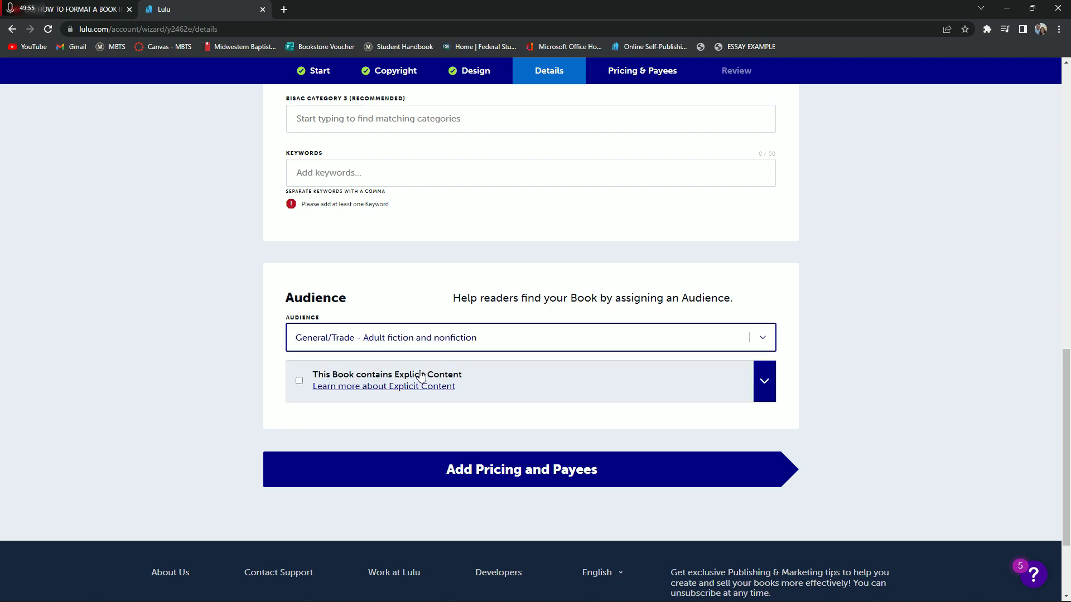
click(471, 493)
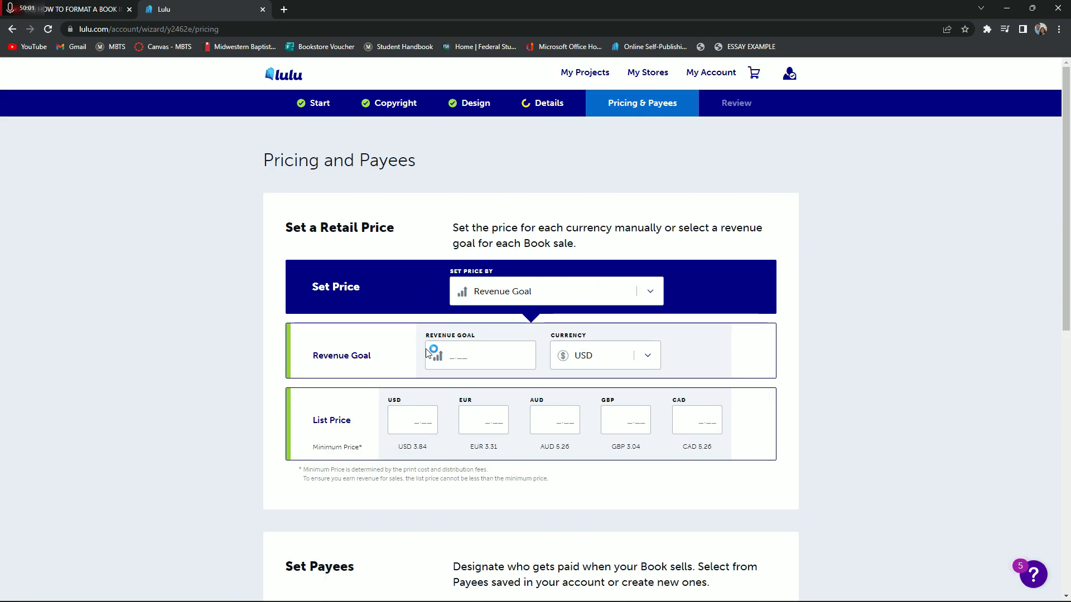
Inspect the Revenue Goal field and the list price fields for each currency without entering a price
click(477, 351)
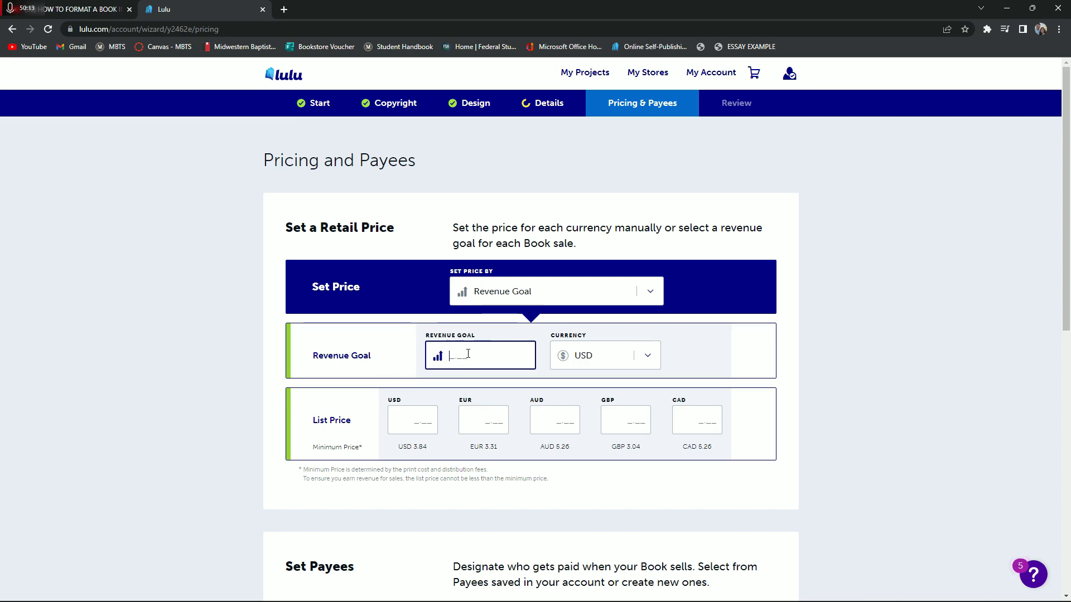
scroll(468, 353, down, 1)
scroll(414, 366, up, 1)
Examine the new payee form in Set Payees, collapse it unfilled, and look over the Final Review area
scroll(414, 366, down, 5)
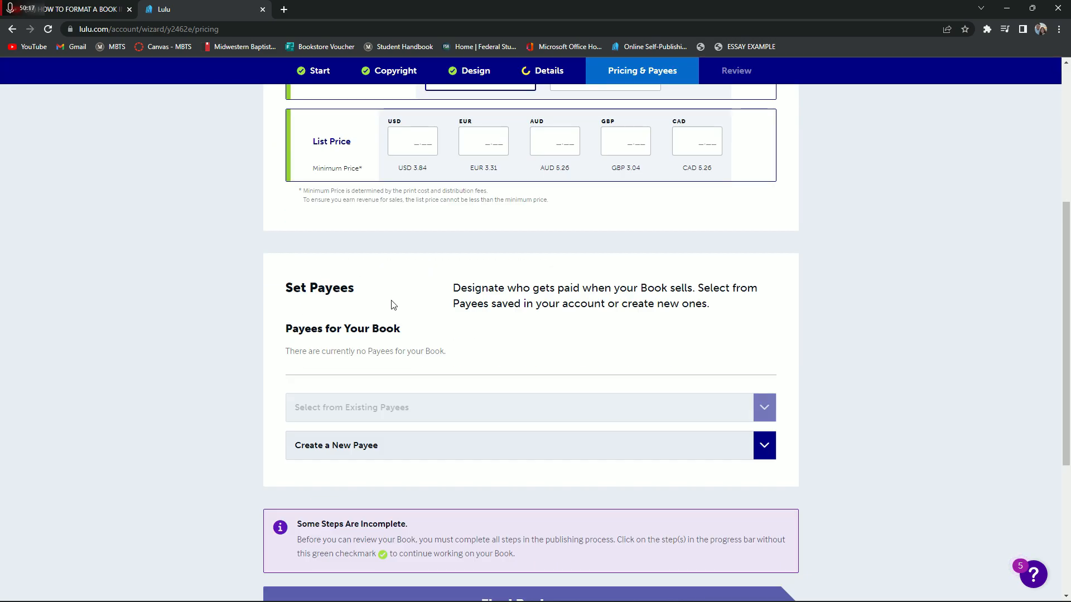
scroll(393, 304, down, 1)
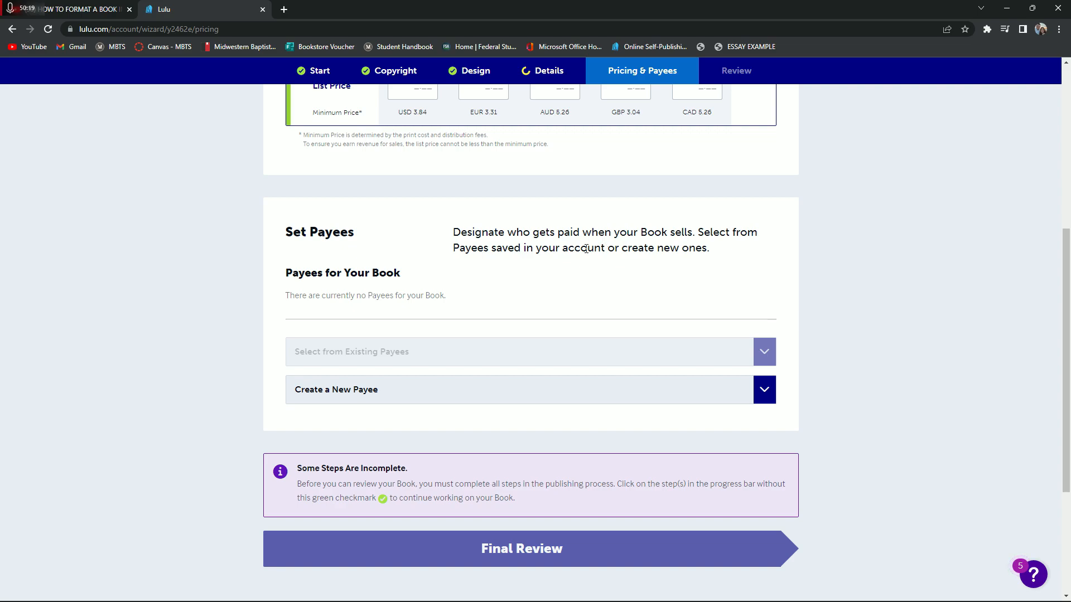
click(770, 395)
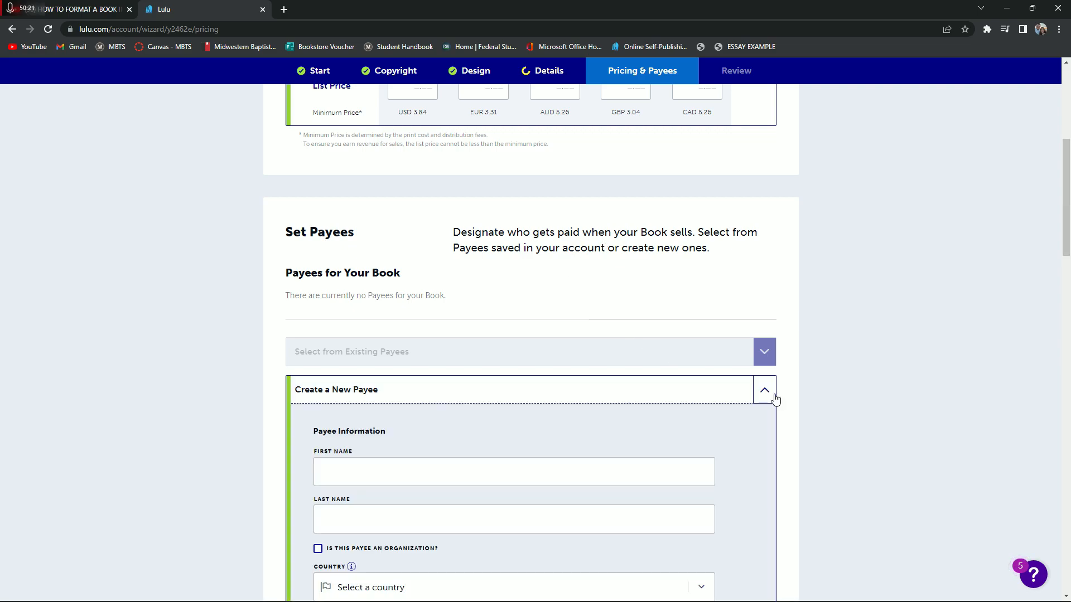
scroll(768, 413, down, 1)
scroll(764, 413, down, 3)
scroll(764, 413, up, 4)
click(766, 388)
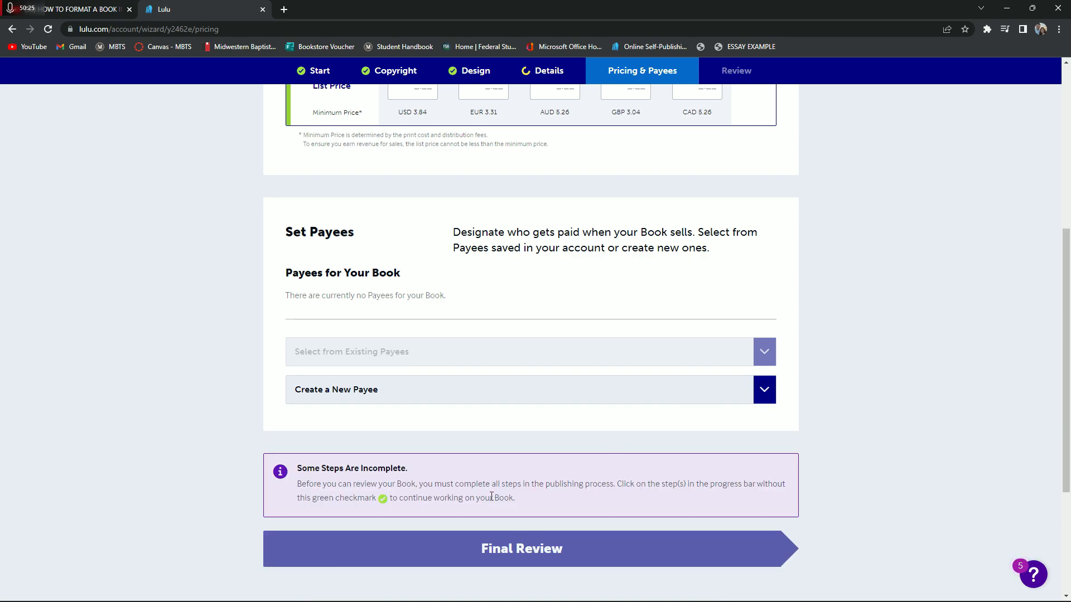
scroll(555, 502, down, 1)
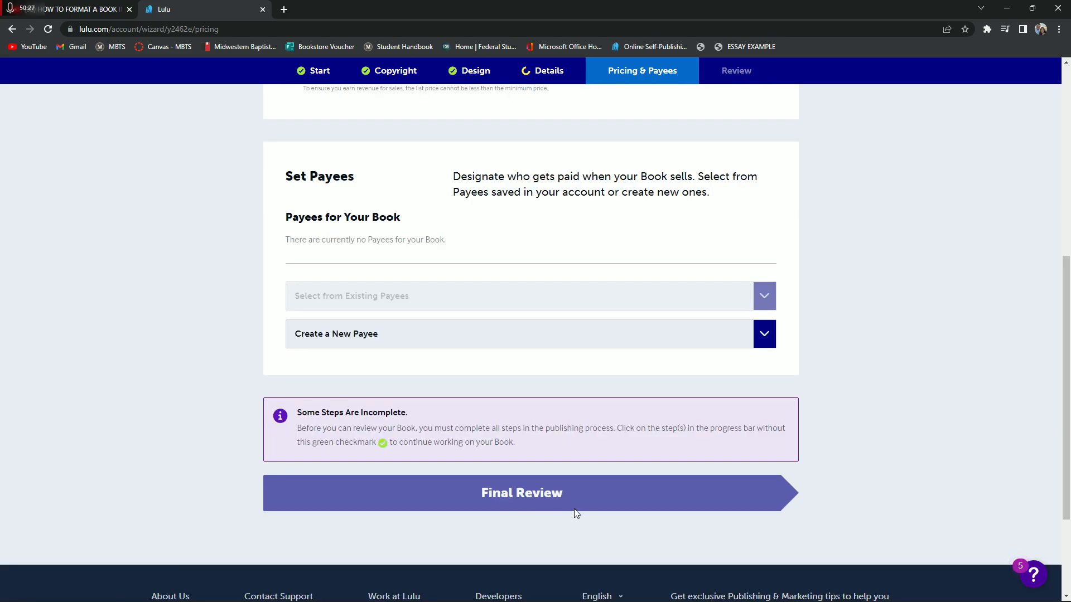
scroll(574, 510, up, 8)
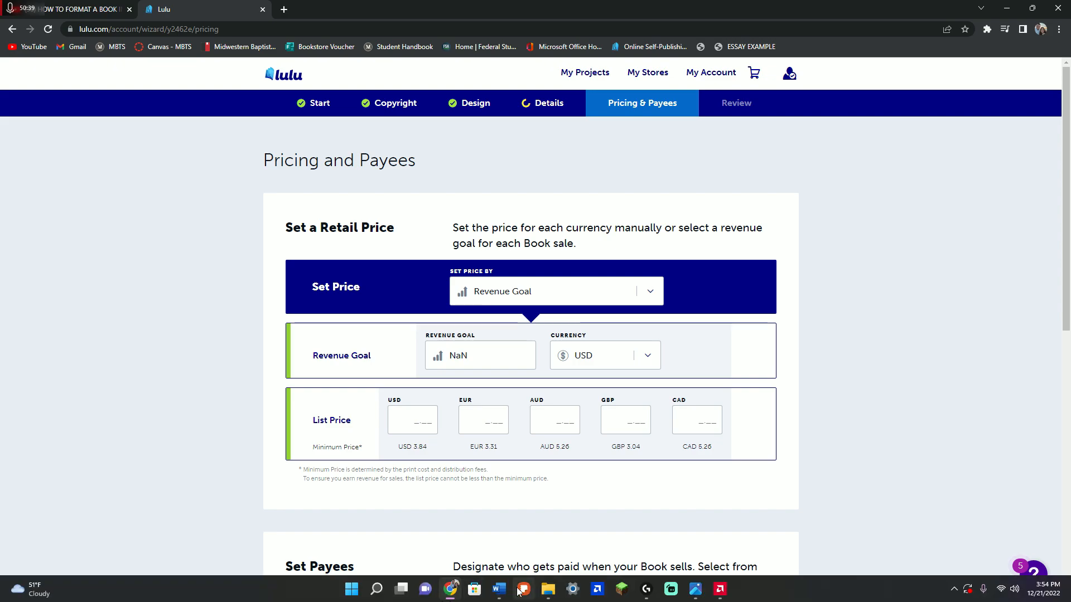
Switch to the Word outline and review the Phase Three checklist, checking back briefly against the Lulu pricing page
mouse_move(499, 590)
click(459, 537)
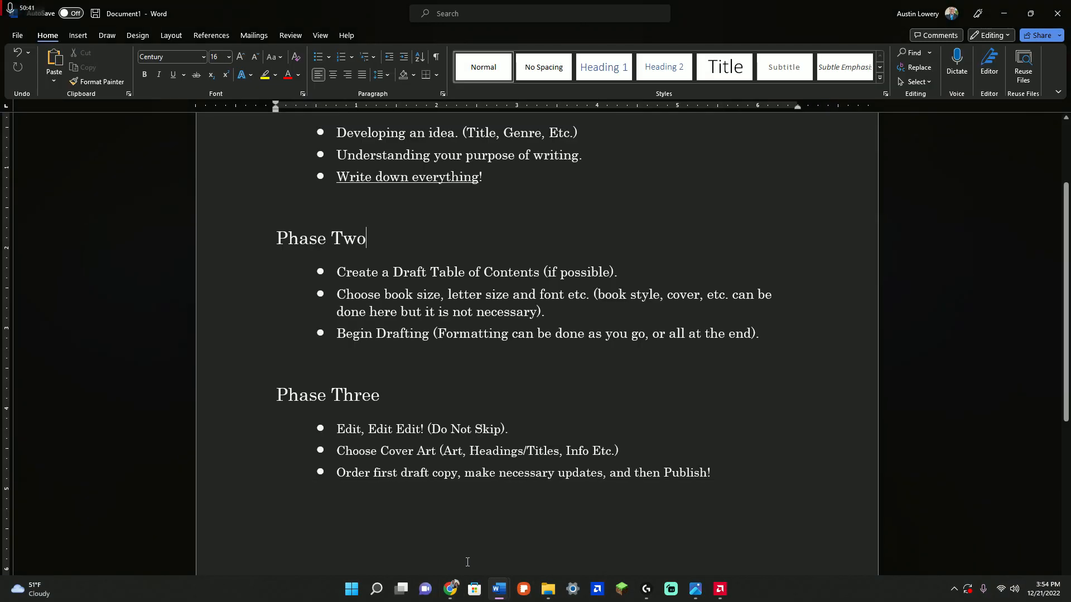
scroll(372, 402, down, 3)
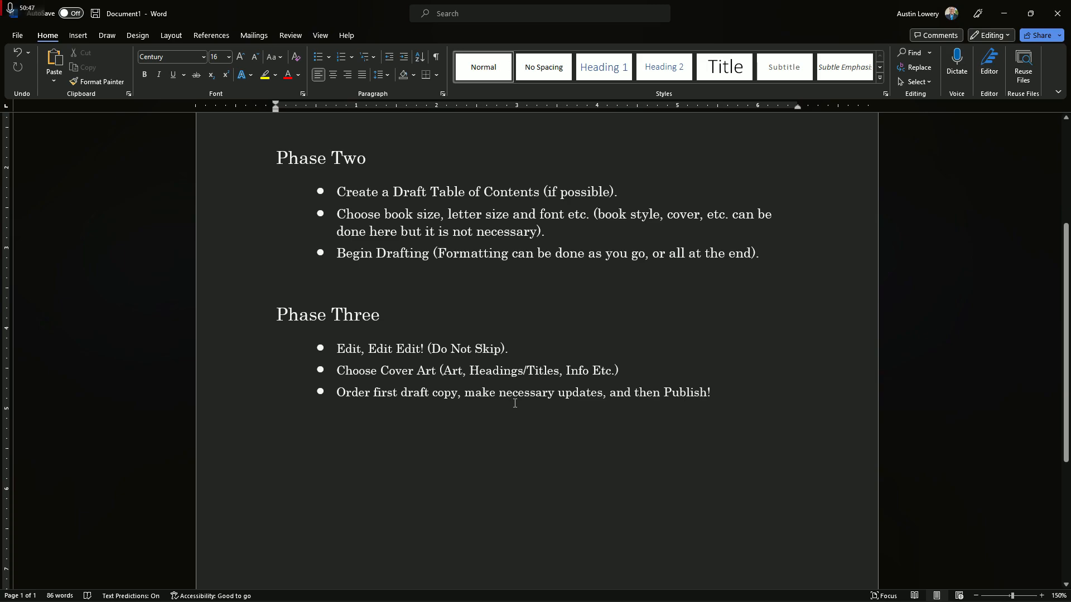
key(alt+Tab)
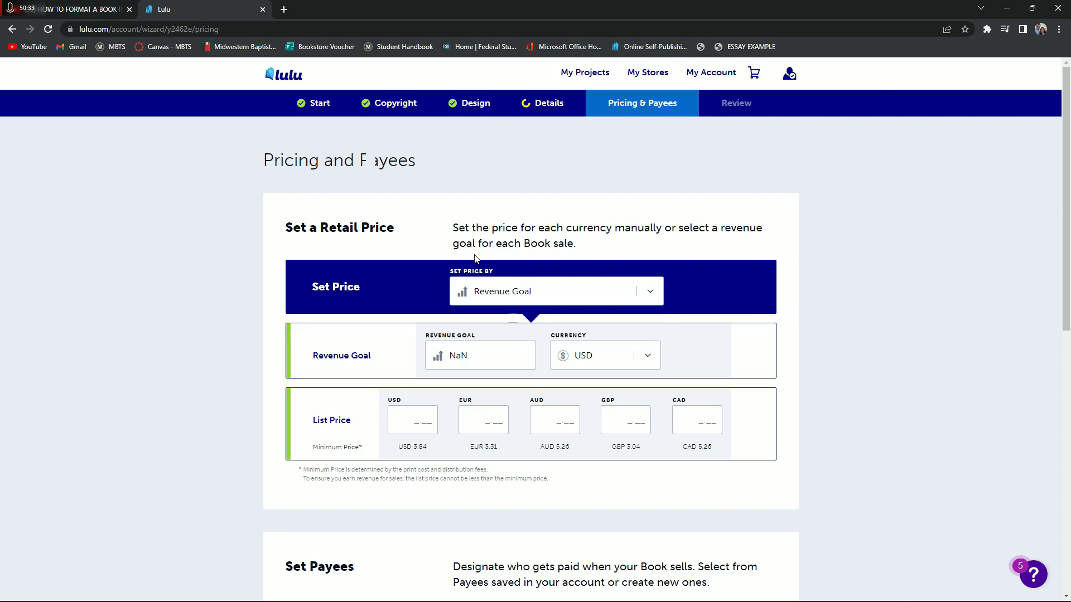
key(alt+Tab)
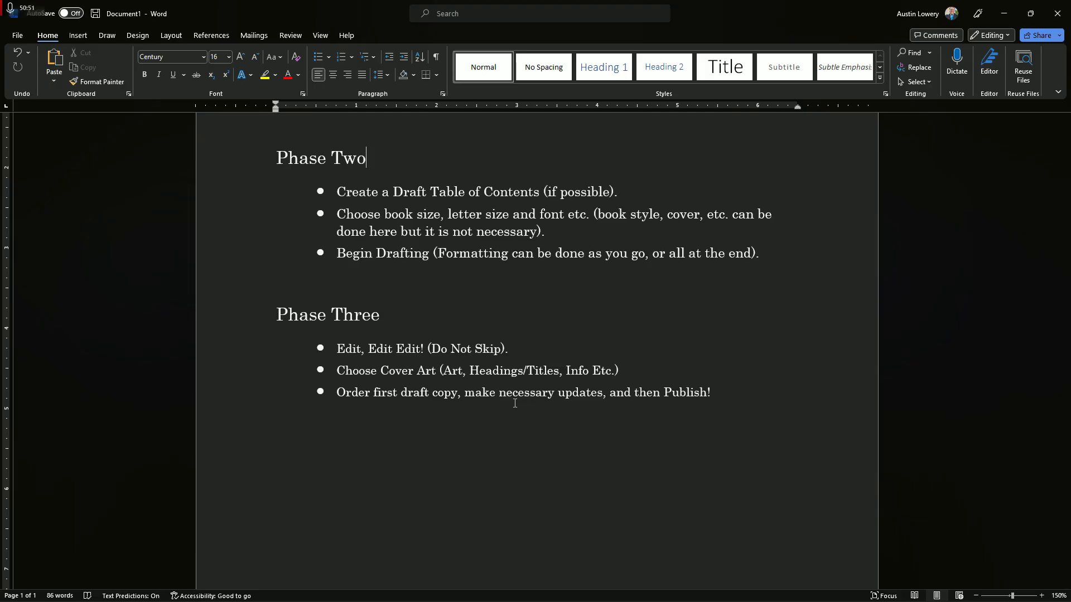